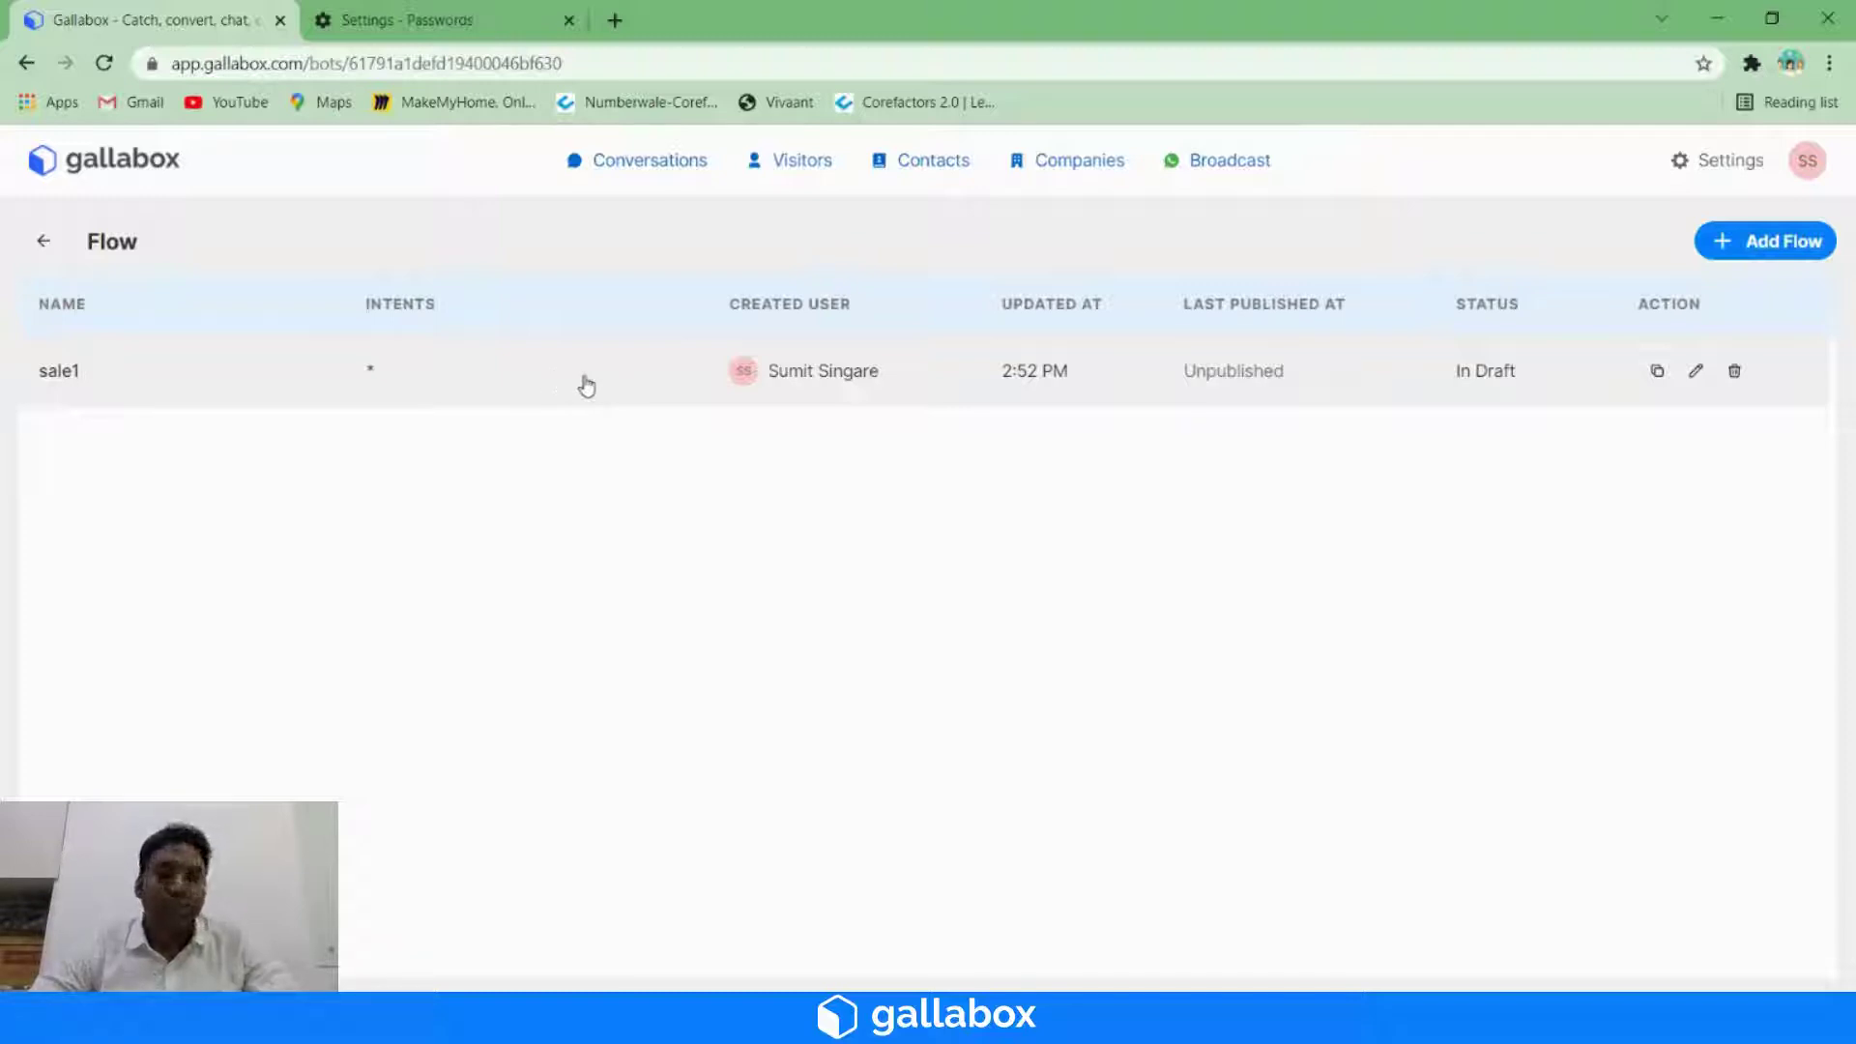
- Open the sale1 flow from the Flow list in its flow builder
left_click(542, 386)
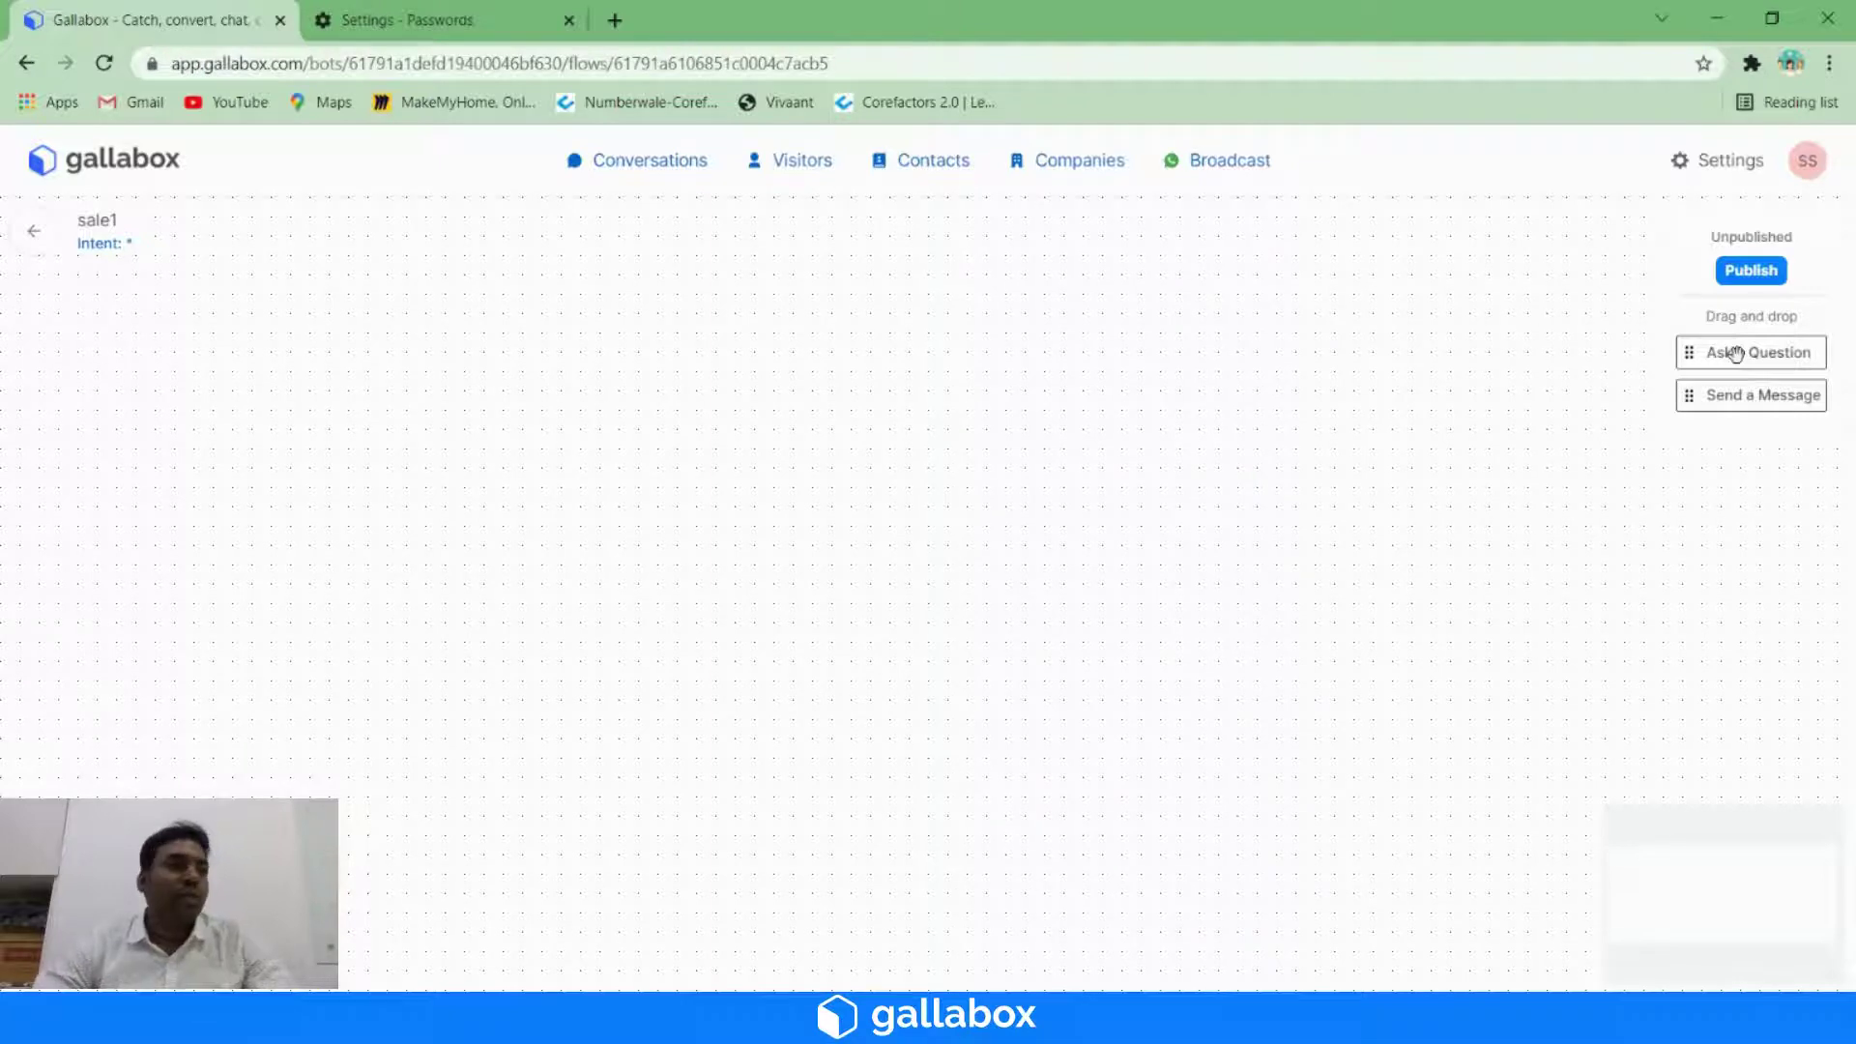
- Switch to the Word flowchart Aacharya_Bot (1).docx that plans the bot conversation
left_click_drag(1749, 404, 1594, 588)
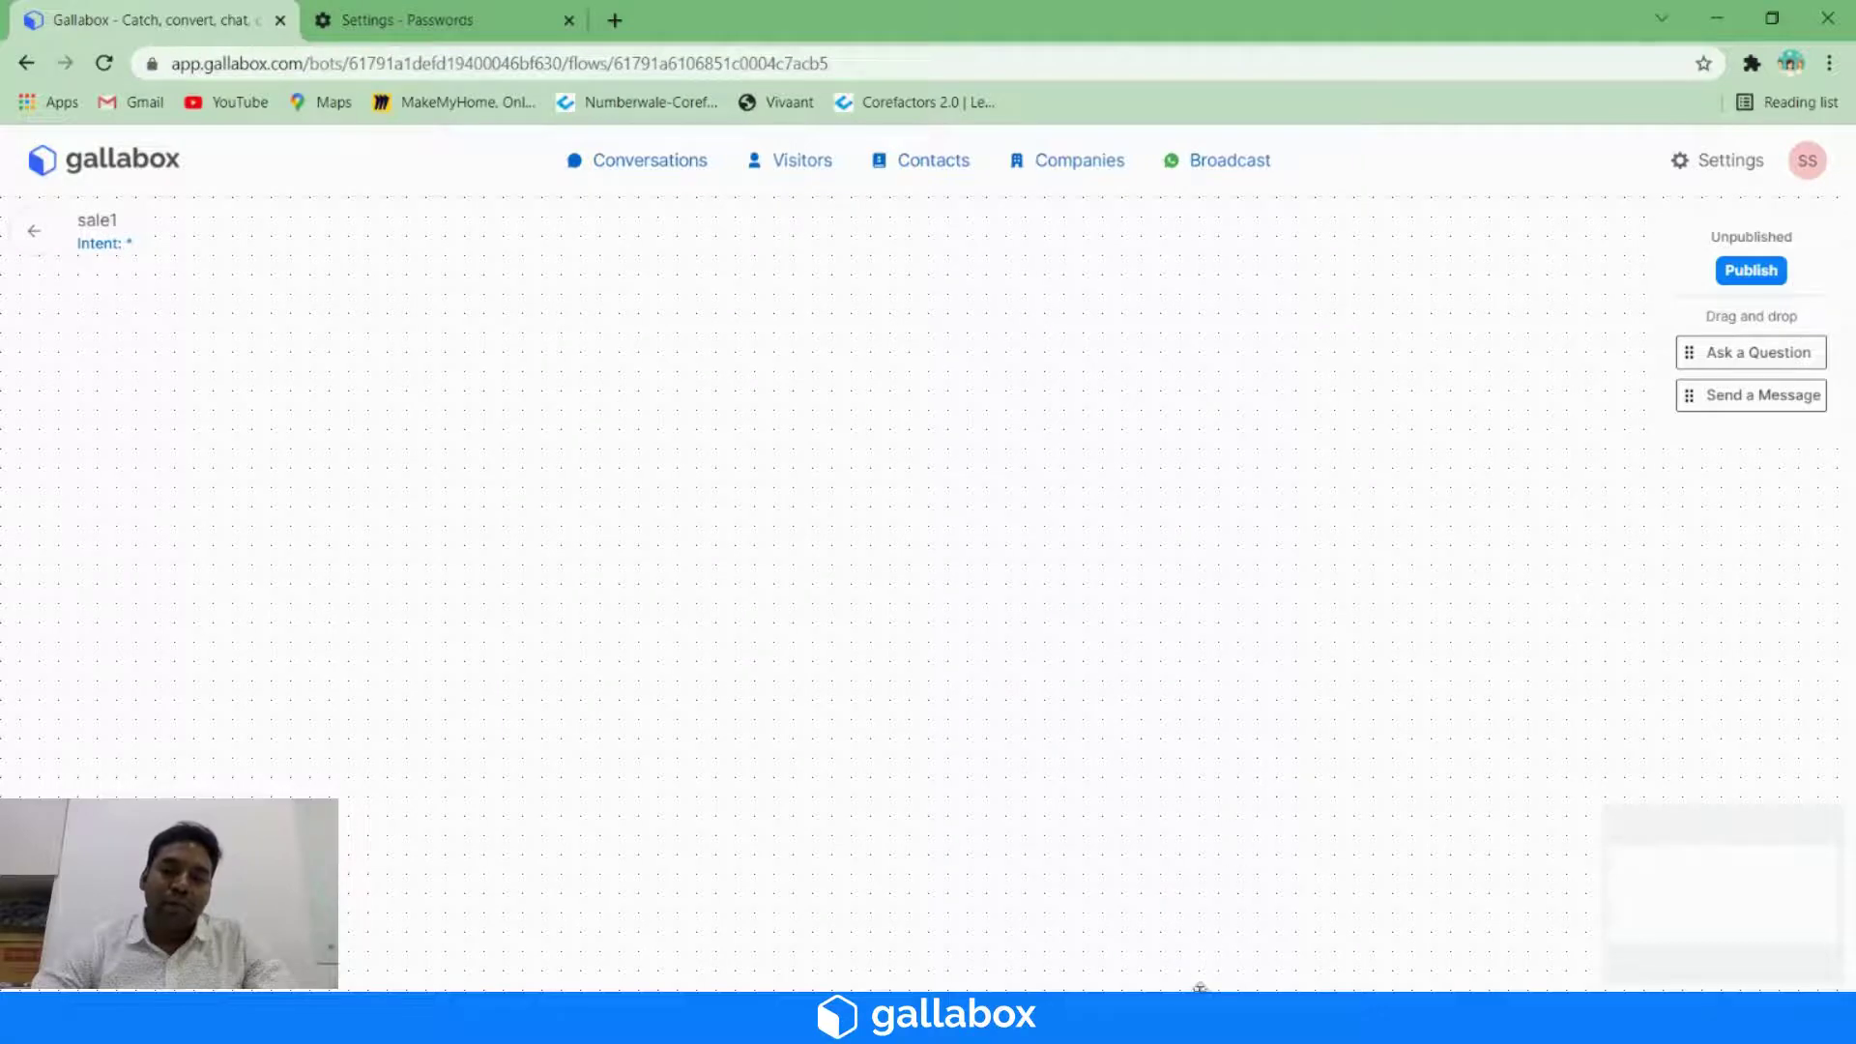
key("alt+Tab")
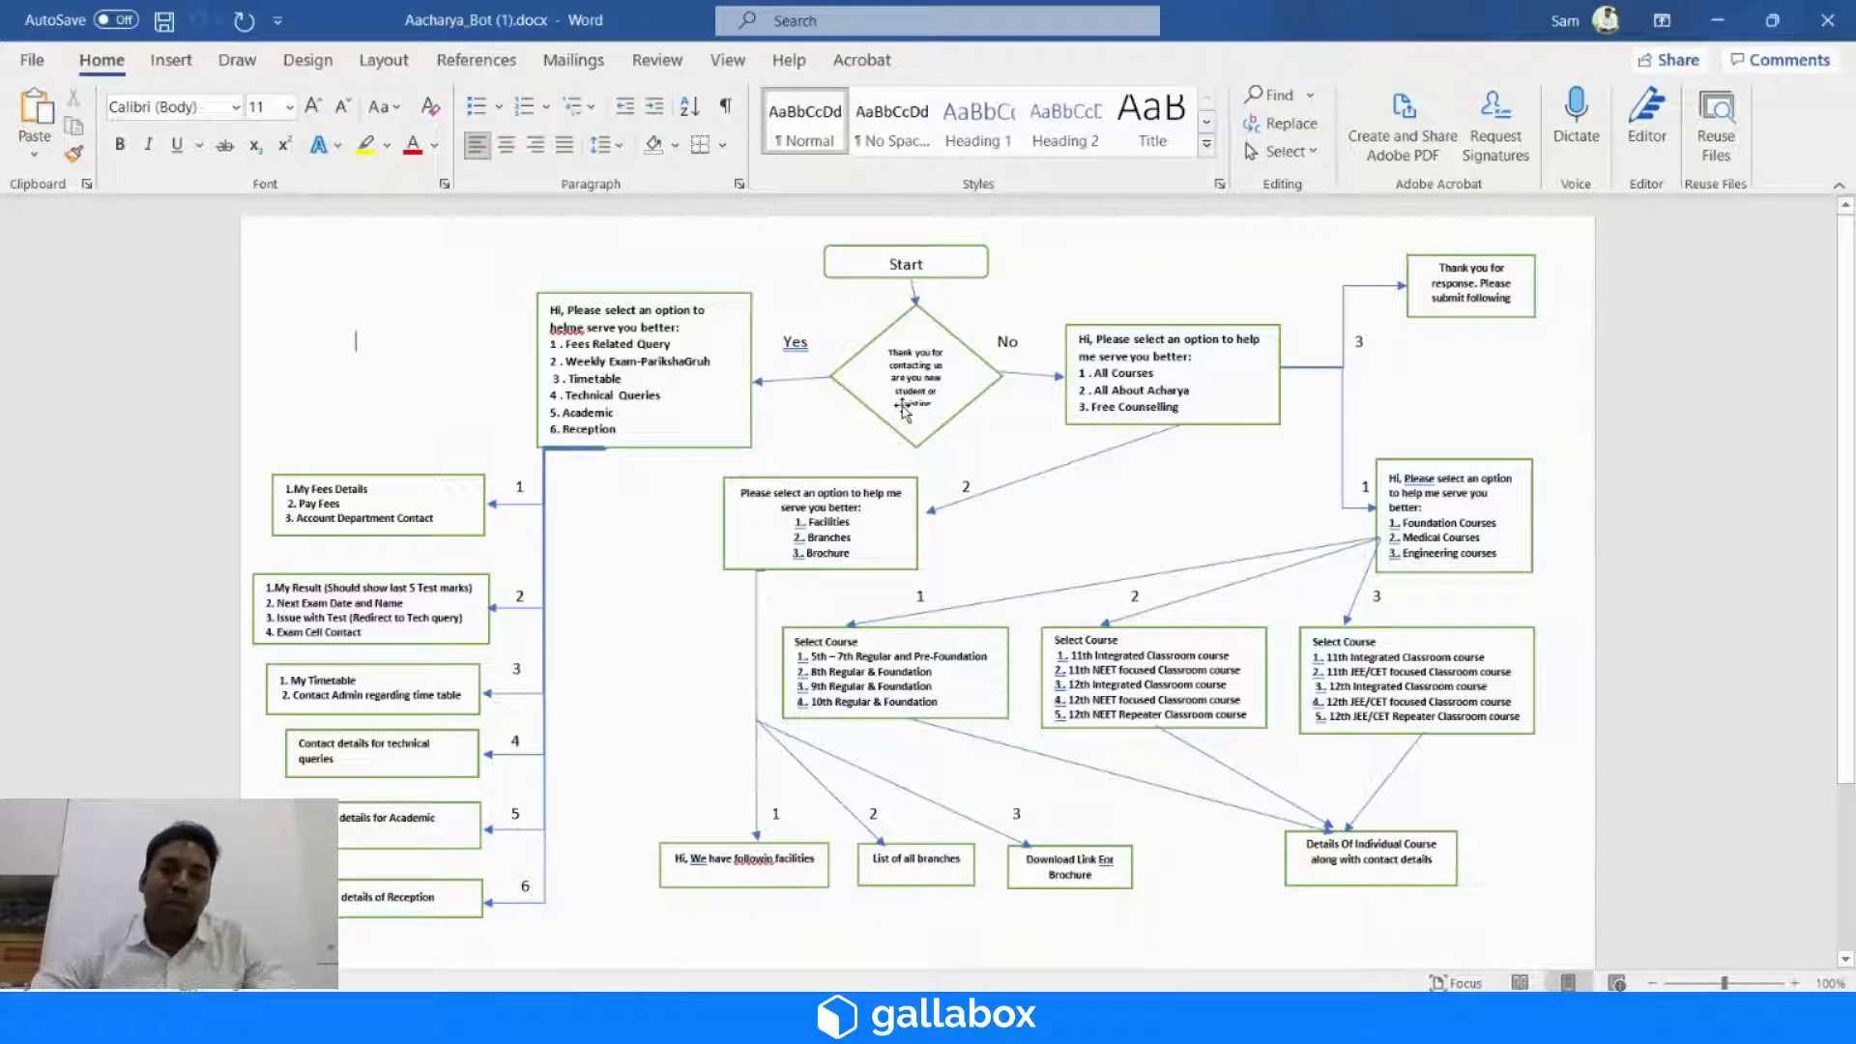
- Select the flowchart's opening question in Word, then drop an Ask a Question card onto sale1
left_click_drag(890, 350, 945, 403)
key("ctrl+c")
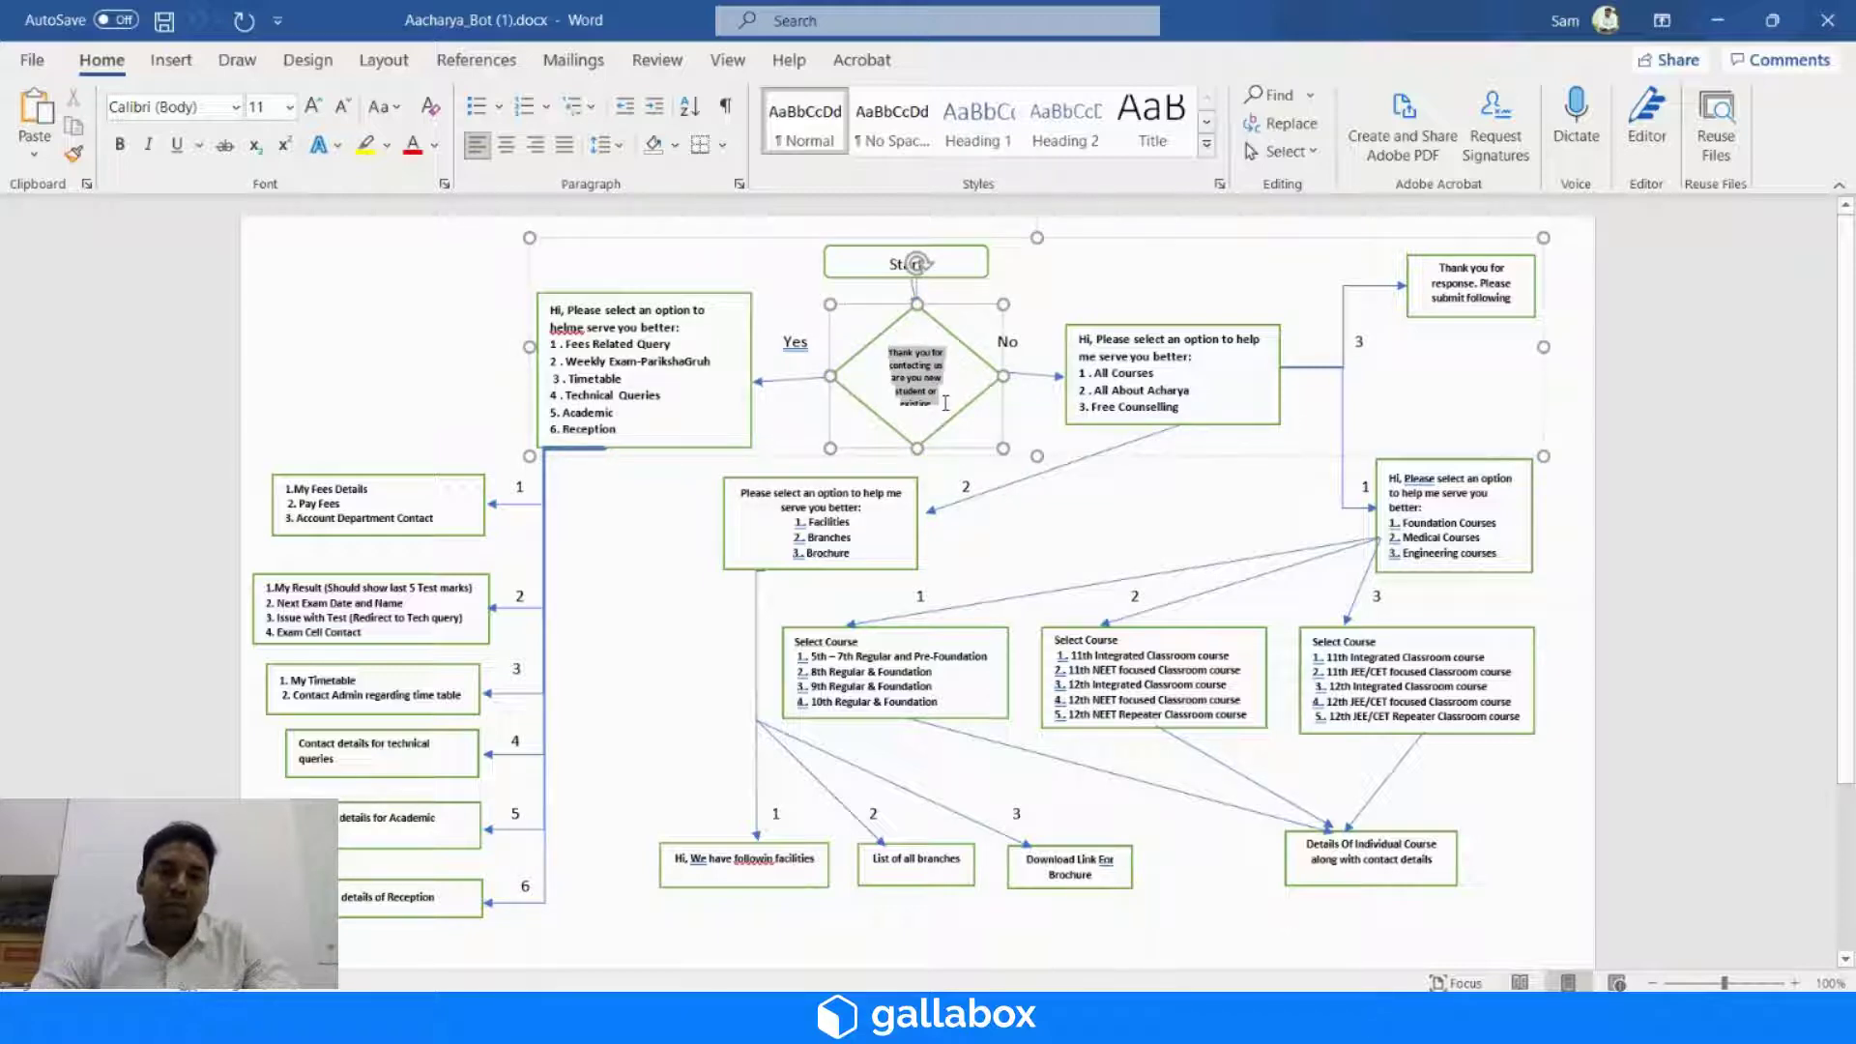
key("alt+Tab")
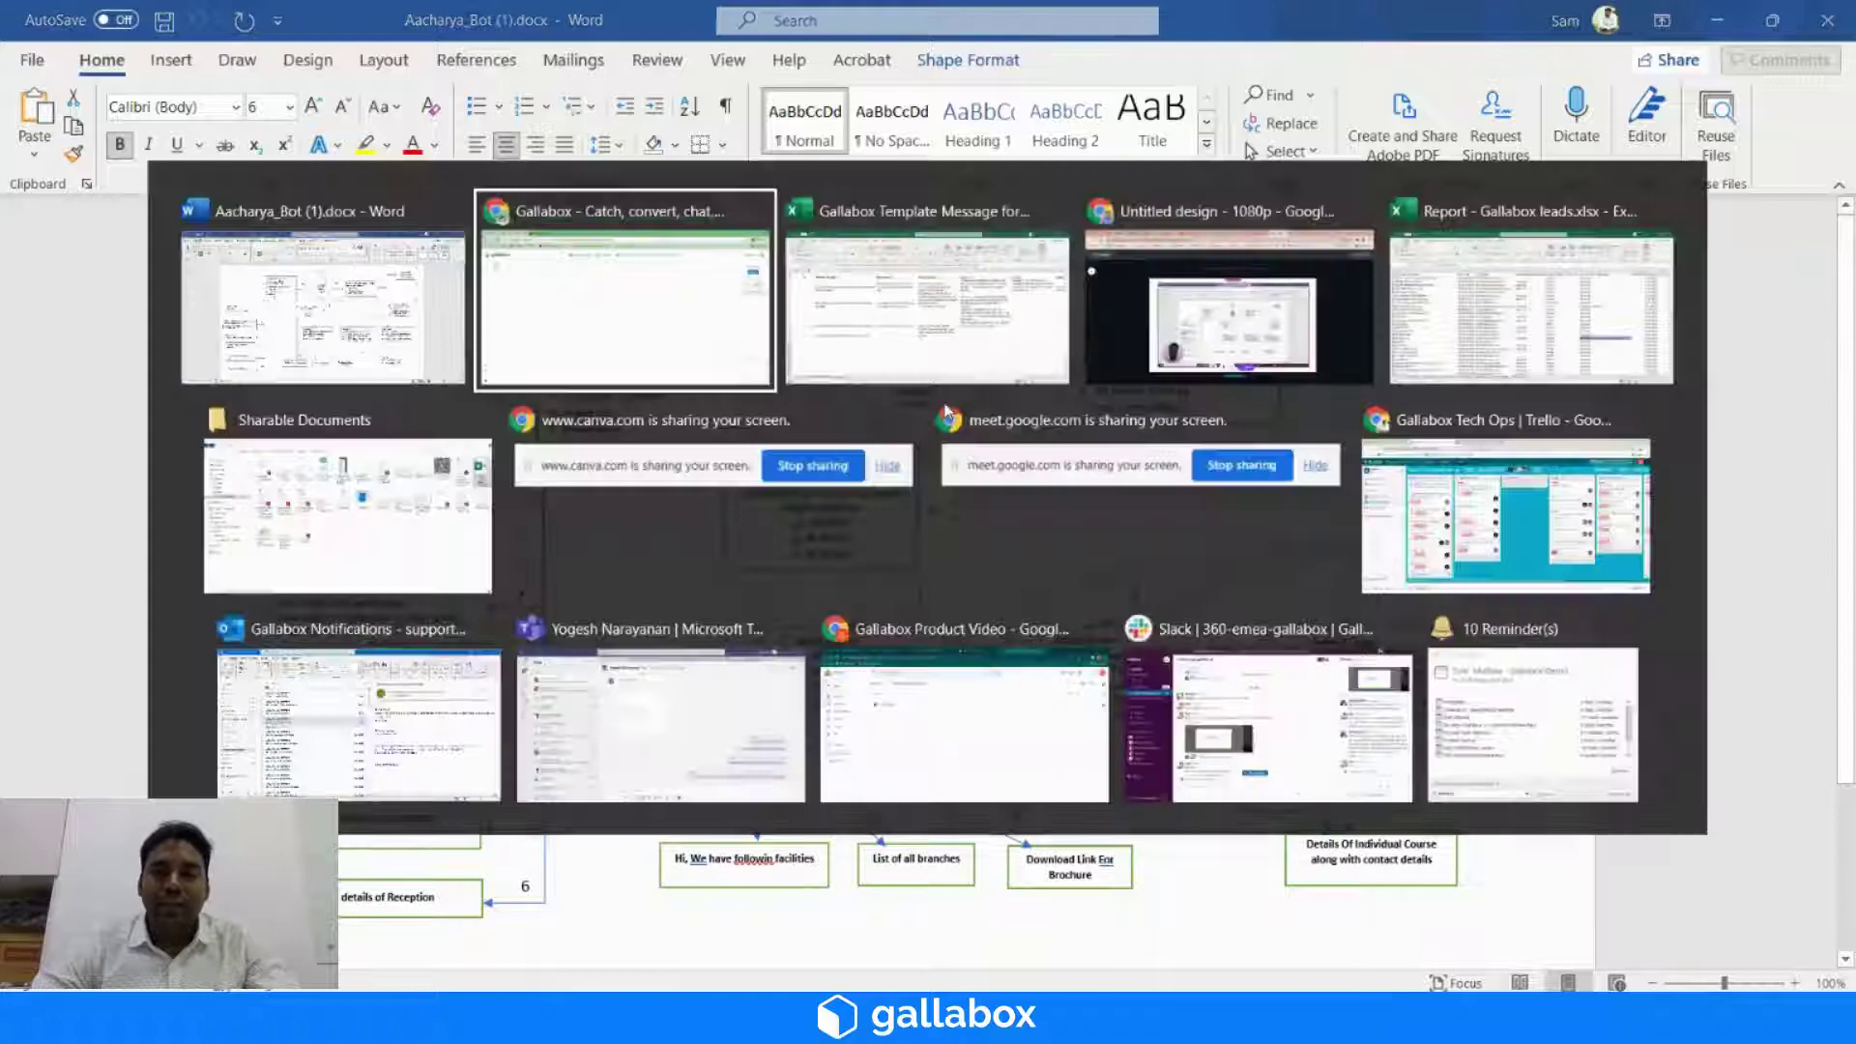
left_click_drag(1725, 353, 1508, 363)
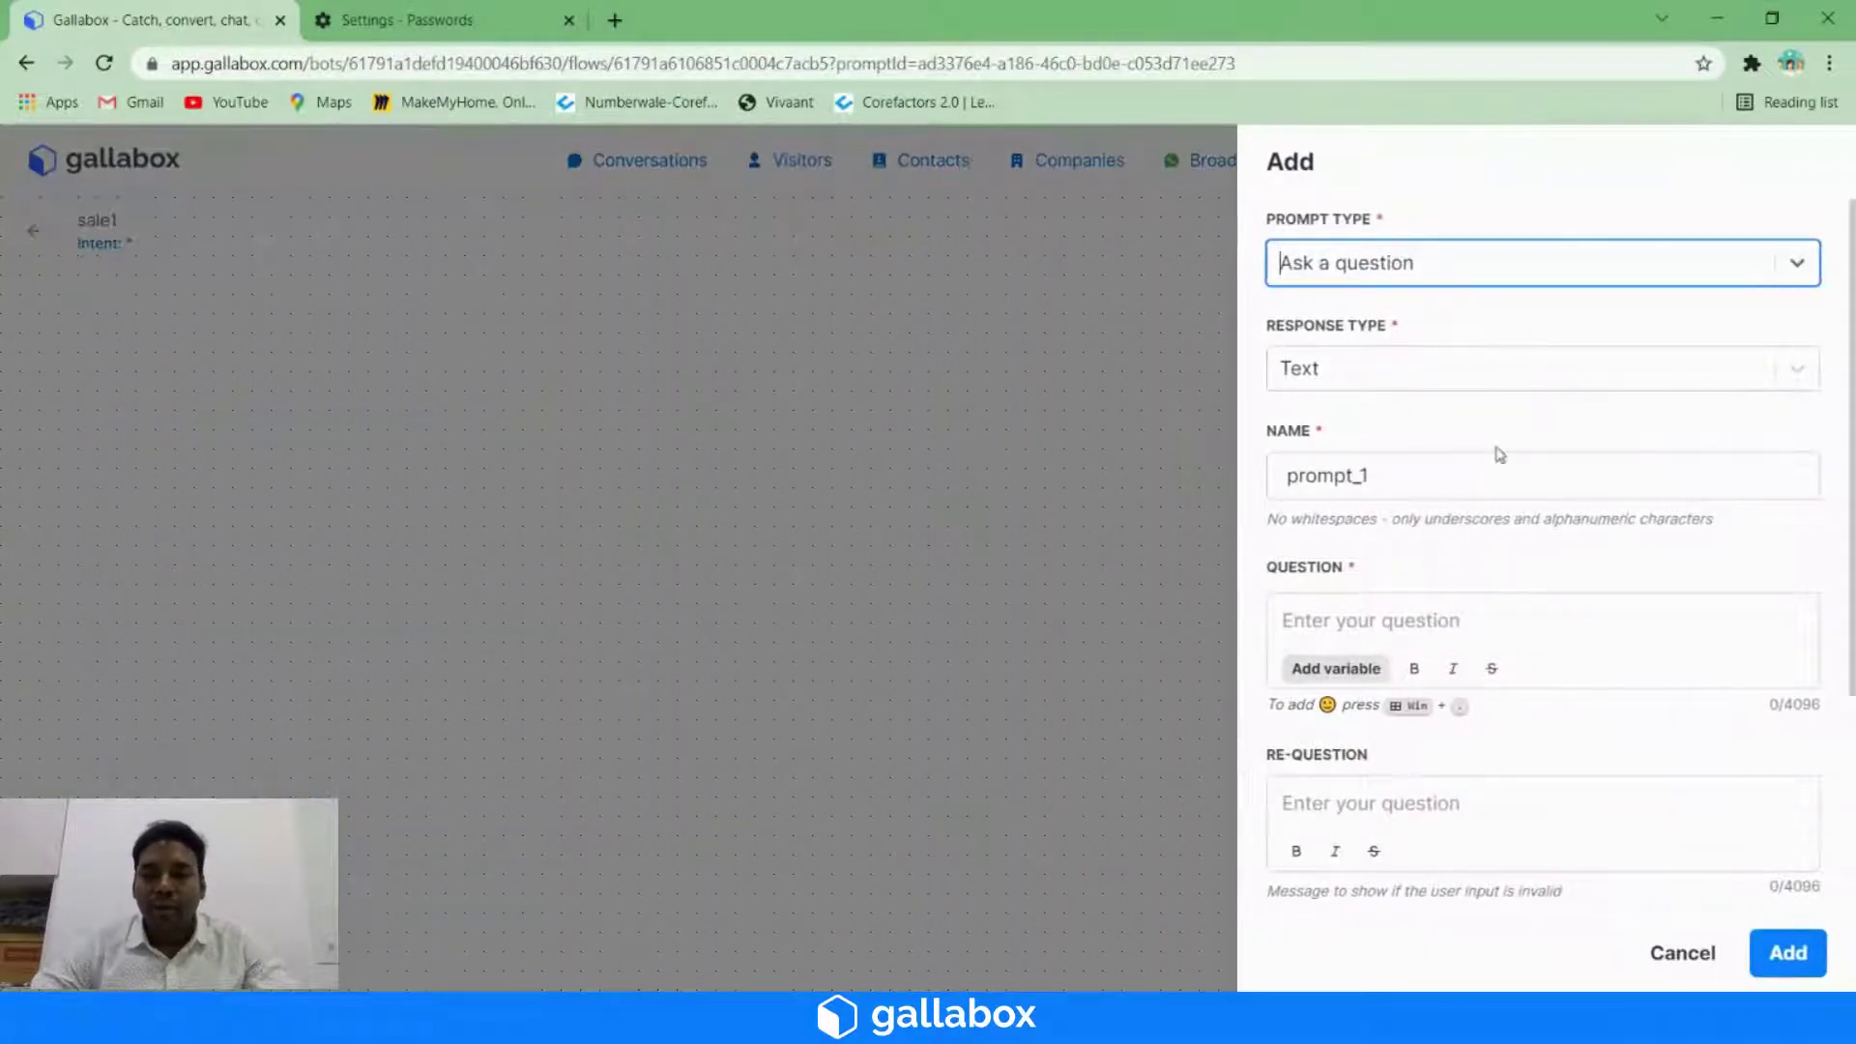
- Paste 'Thank you for contacting us are you new student or existing' as the question
scroll(1489, 439, "down", 2)
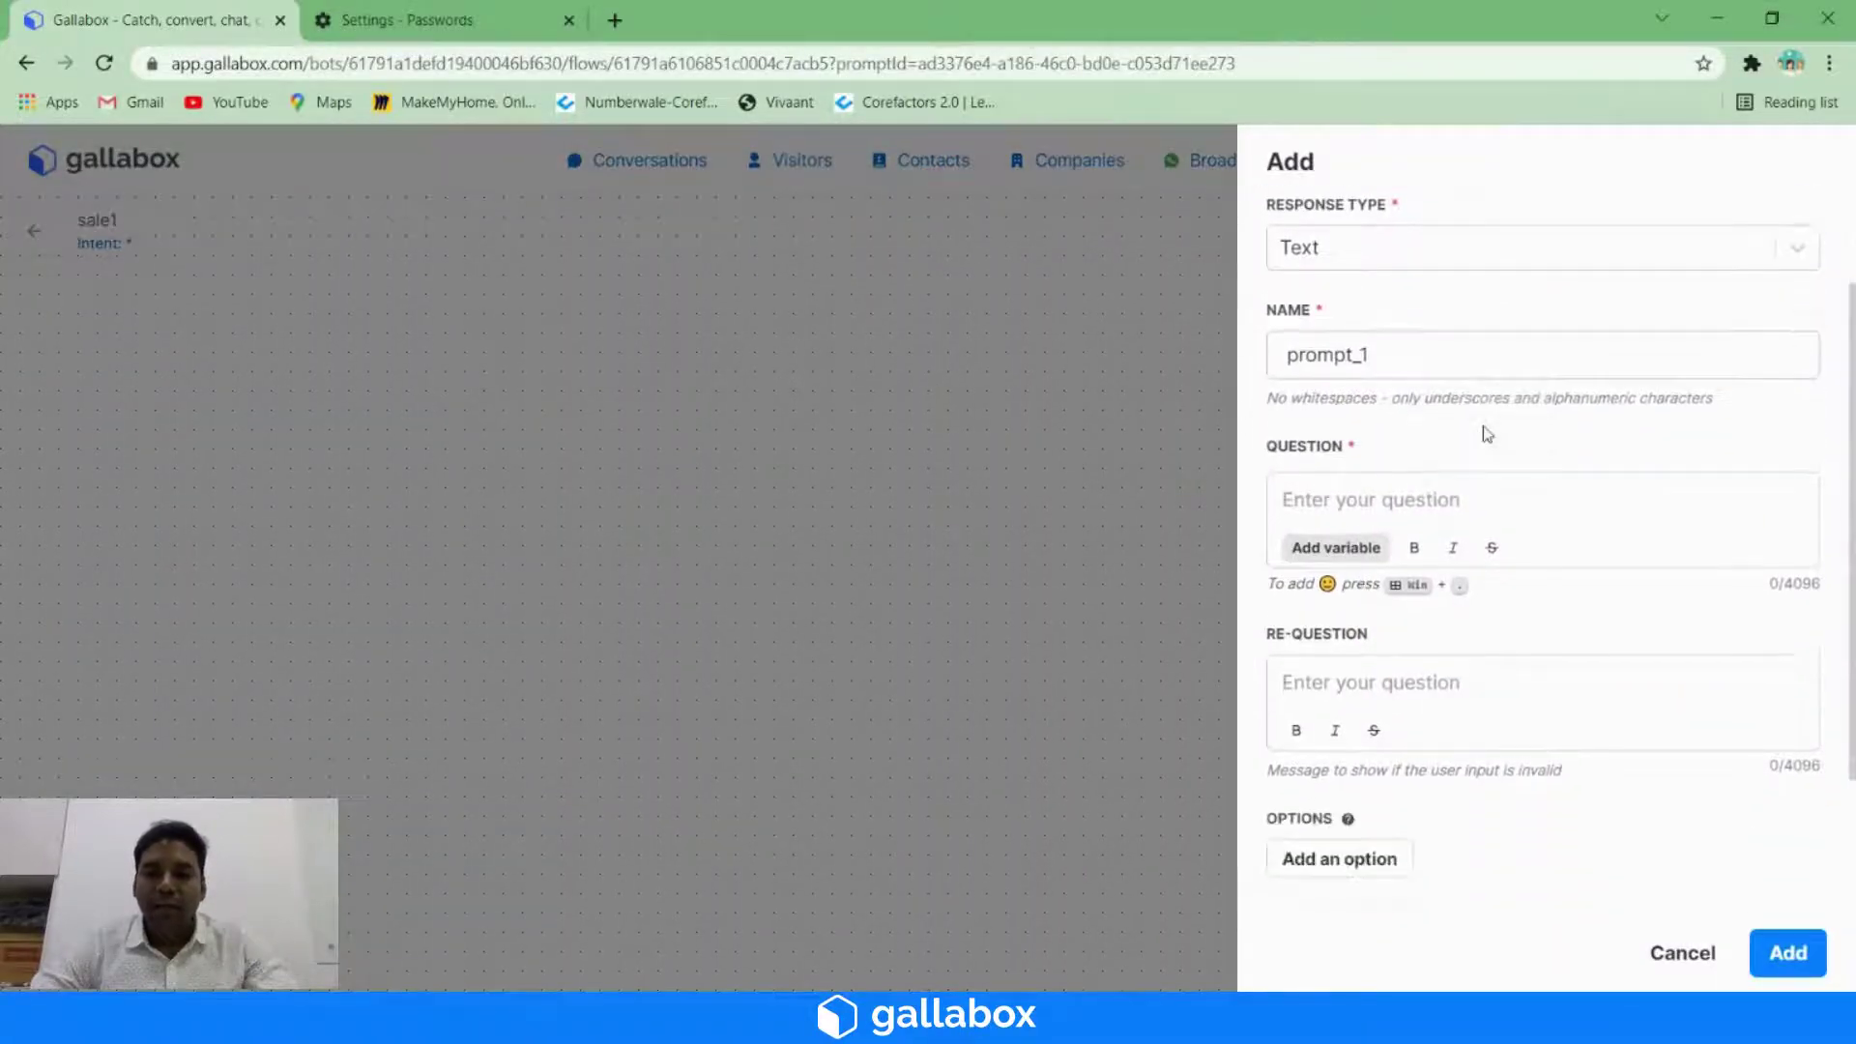
left_click(1312, 485)
key("ctrl+v")
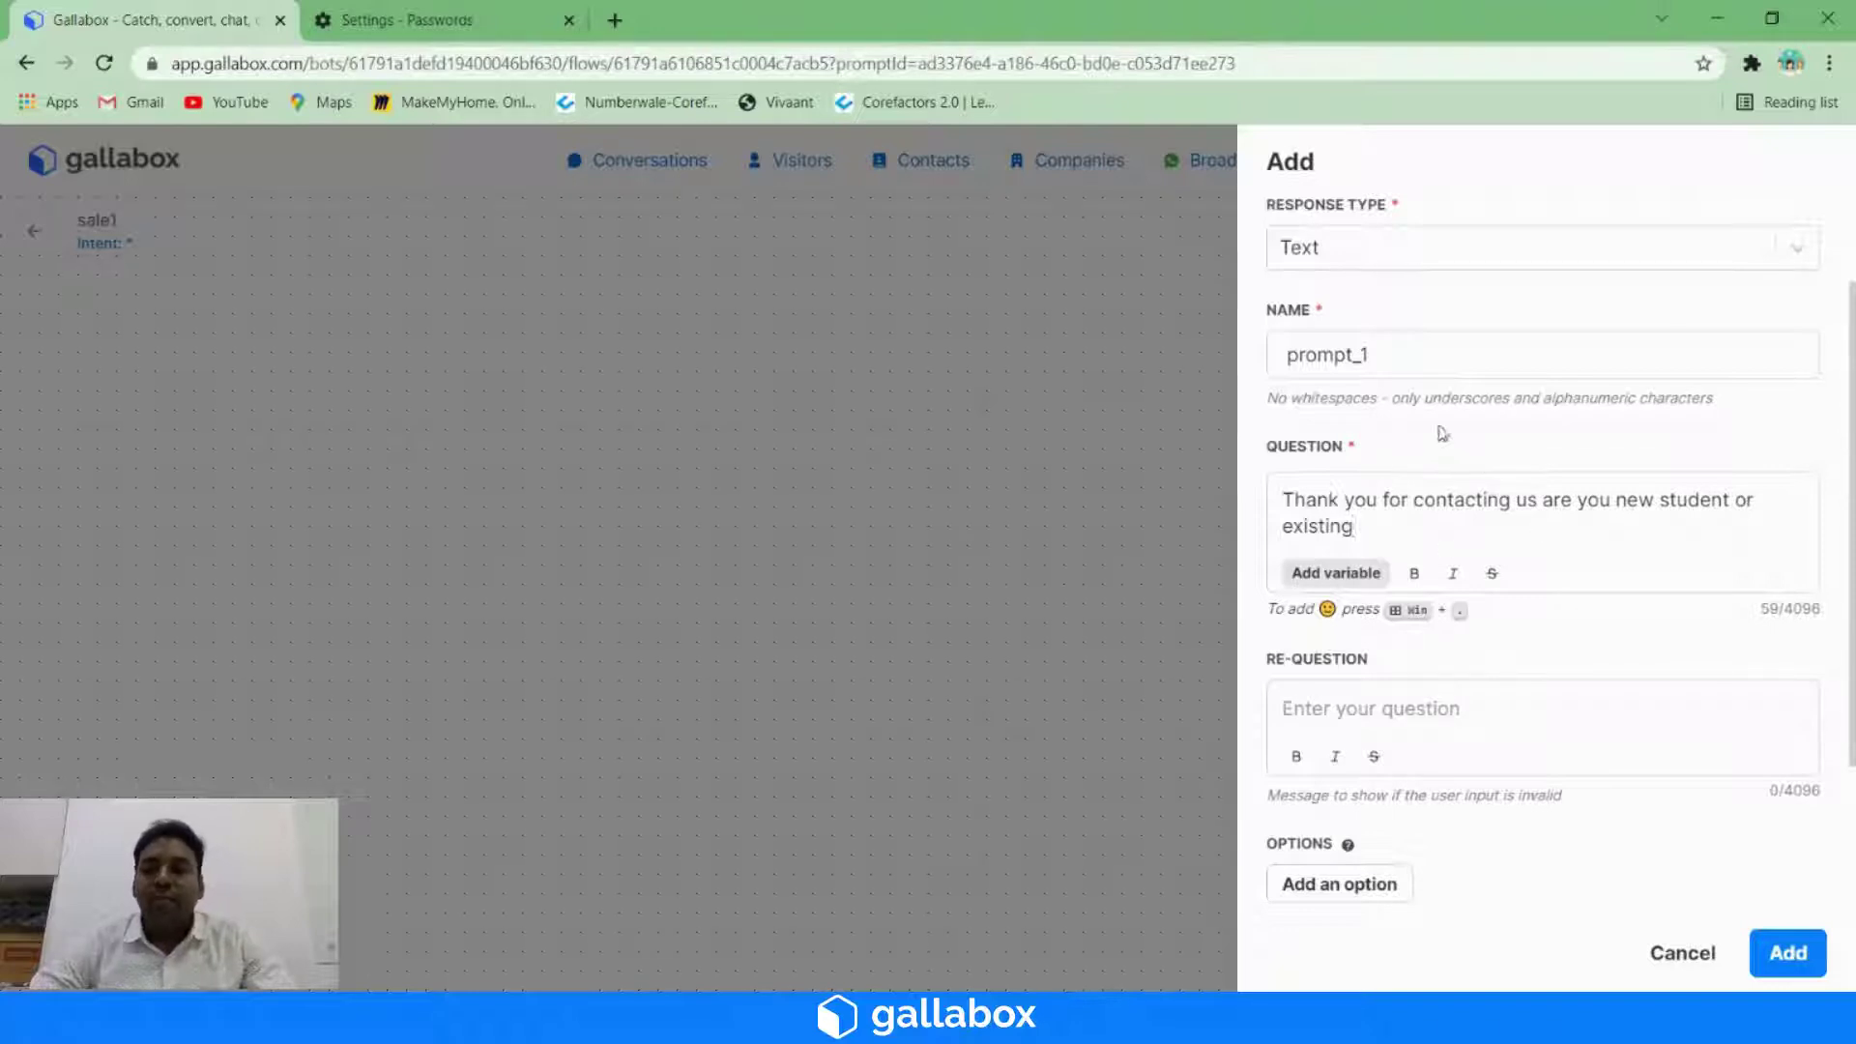
- Add Yes and No as the question's two answer options
scroll(1485, 478, "down", 2)
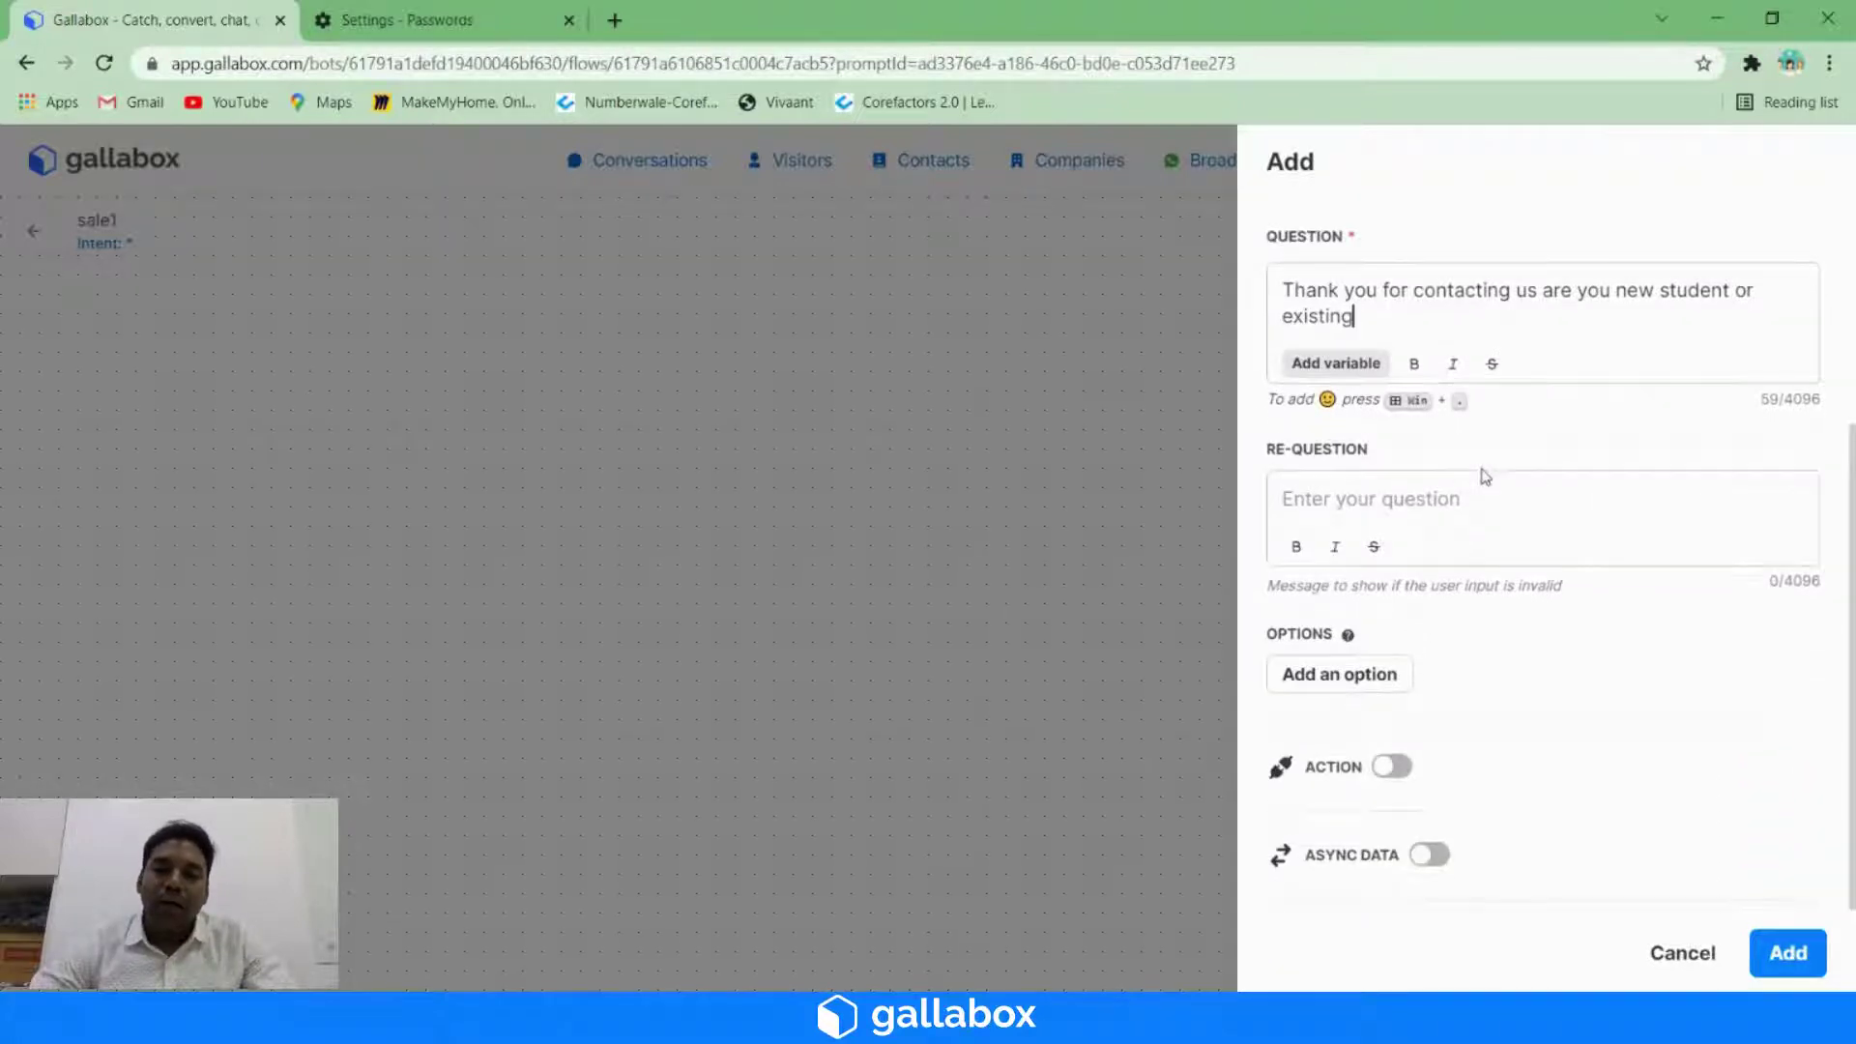
left_click(1396, 674)
key("alt+Tab")
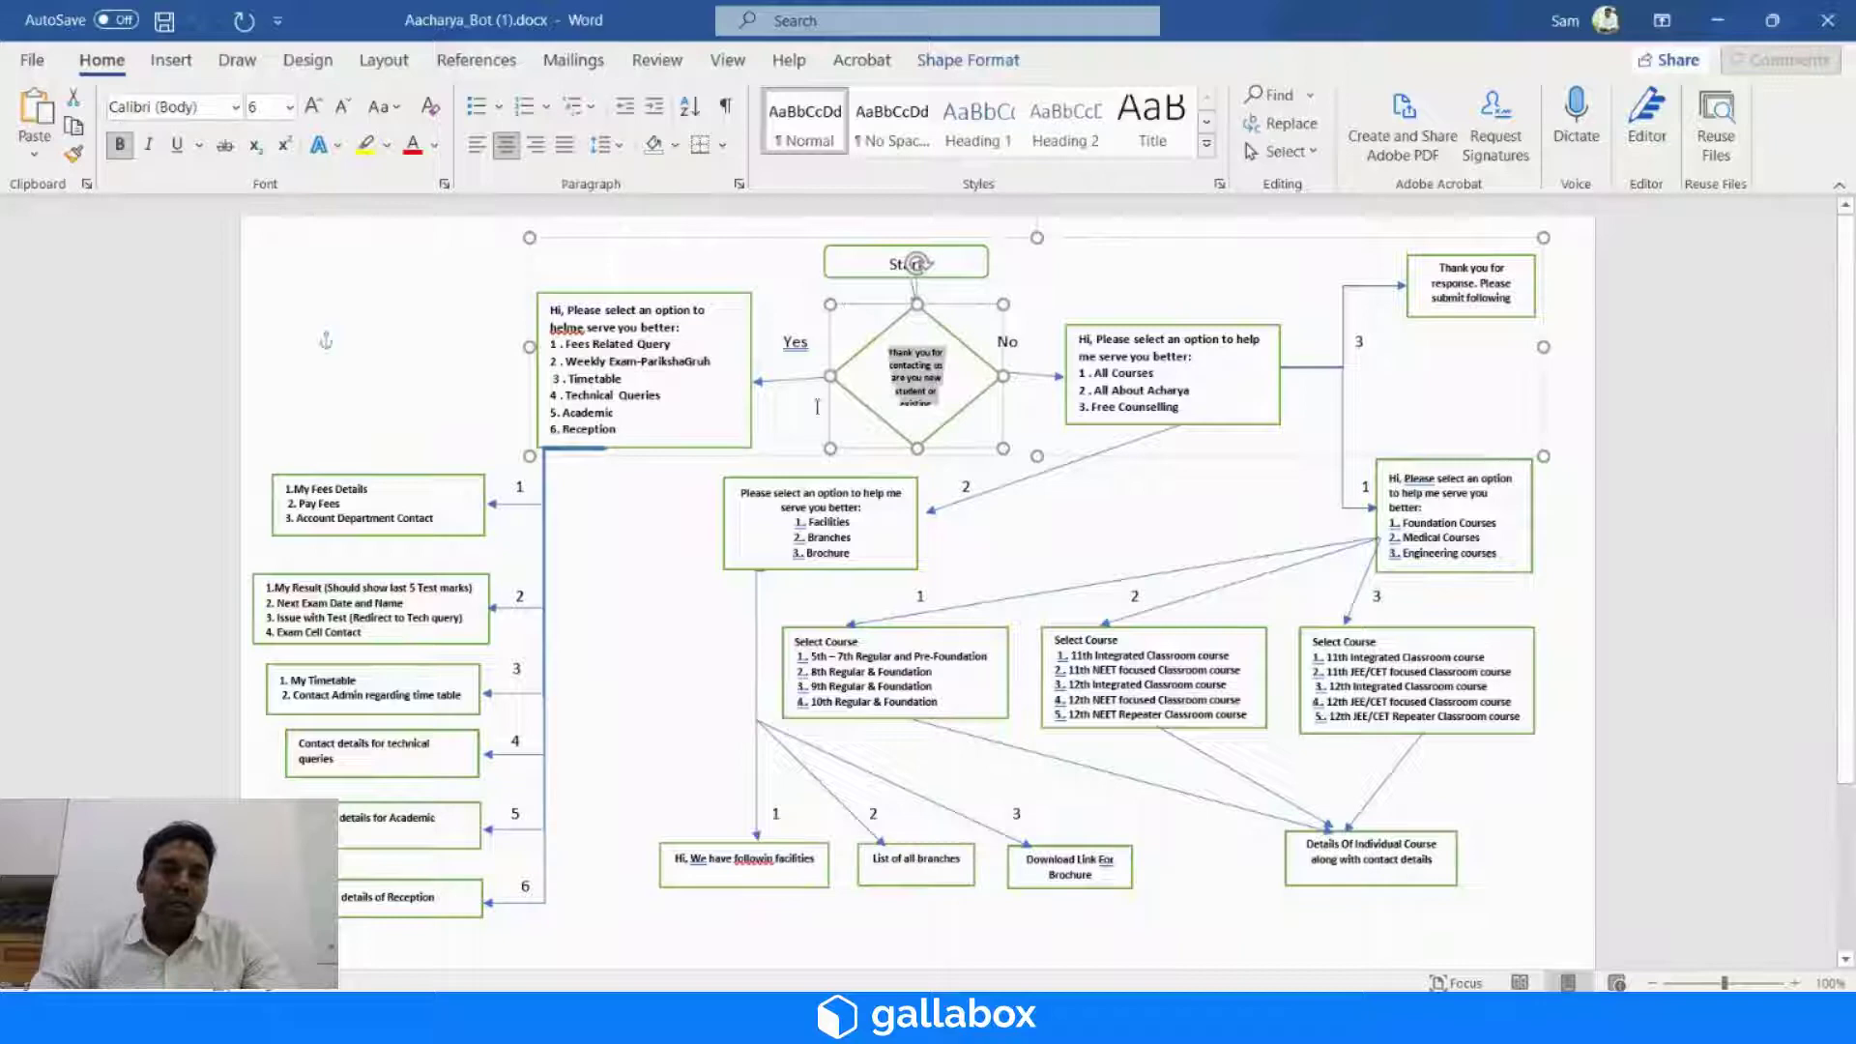
key("alt+Tab")
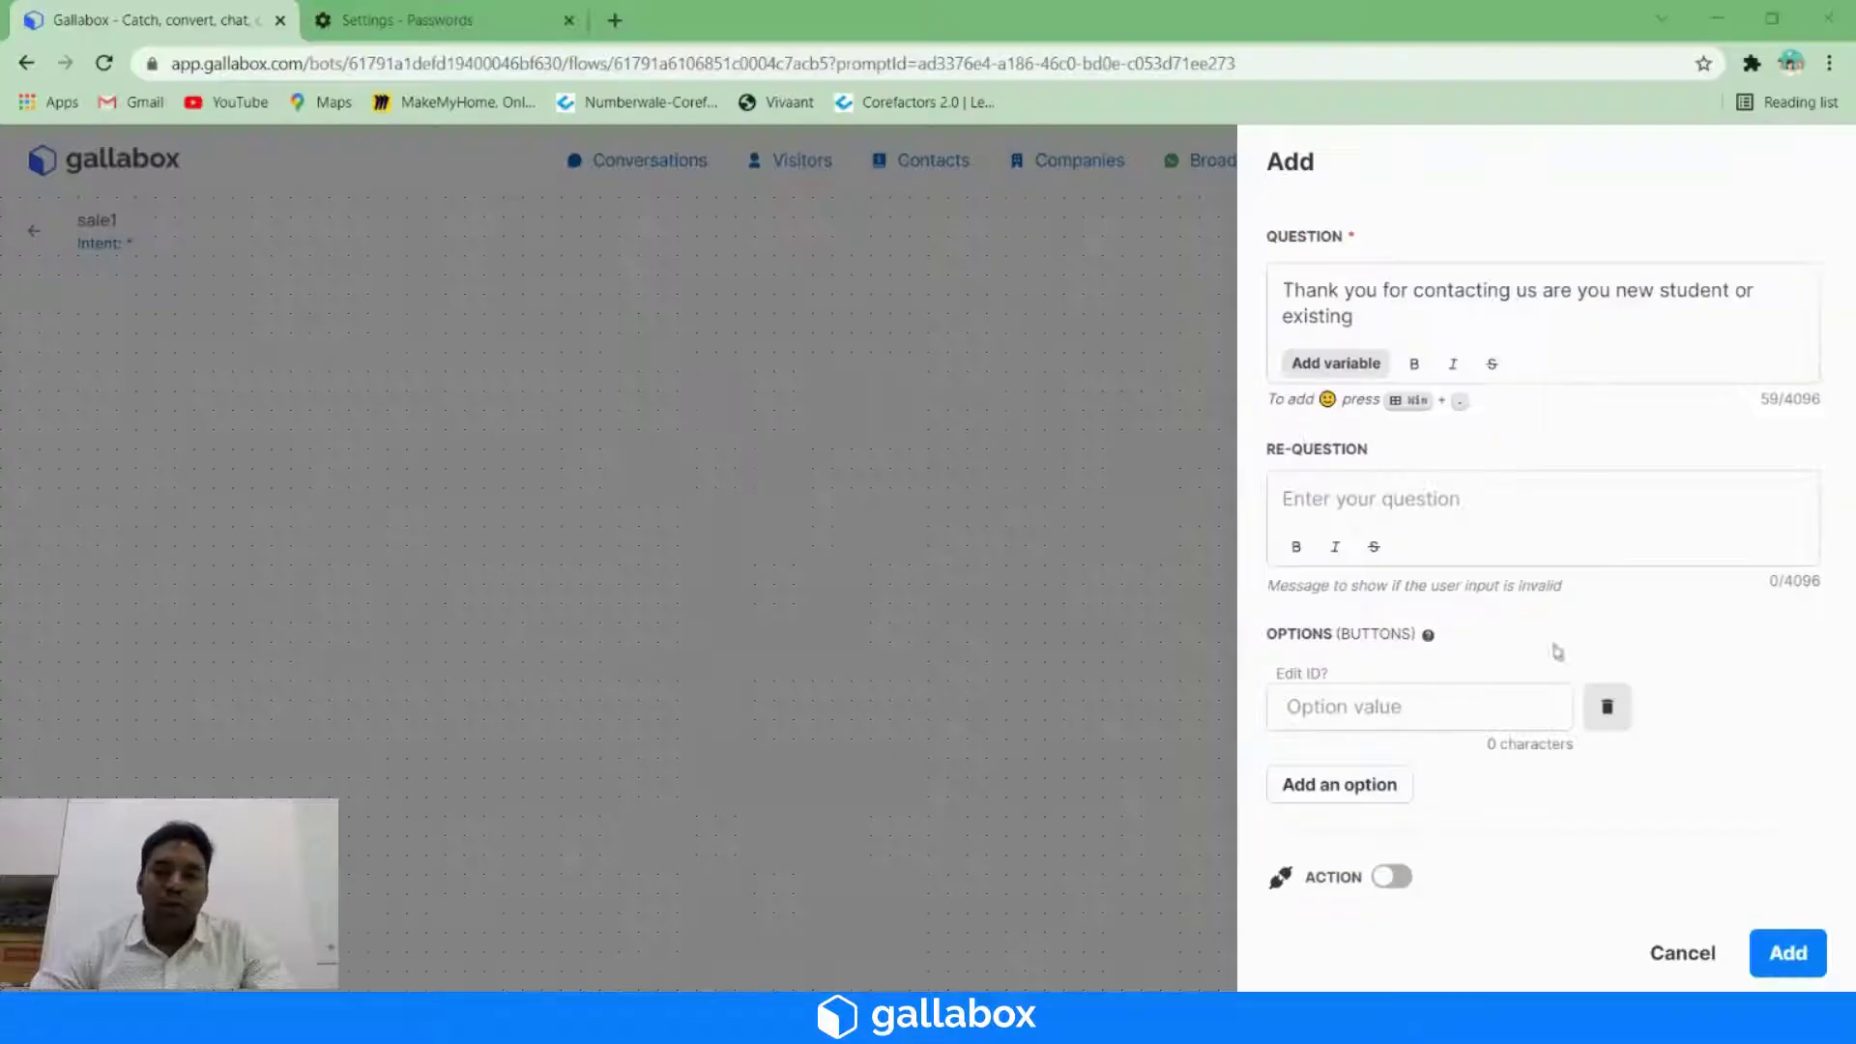
left_click(1305, 706)
type("Yes")
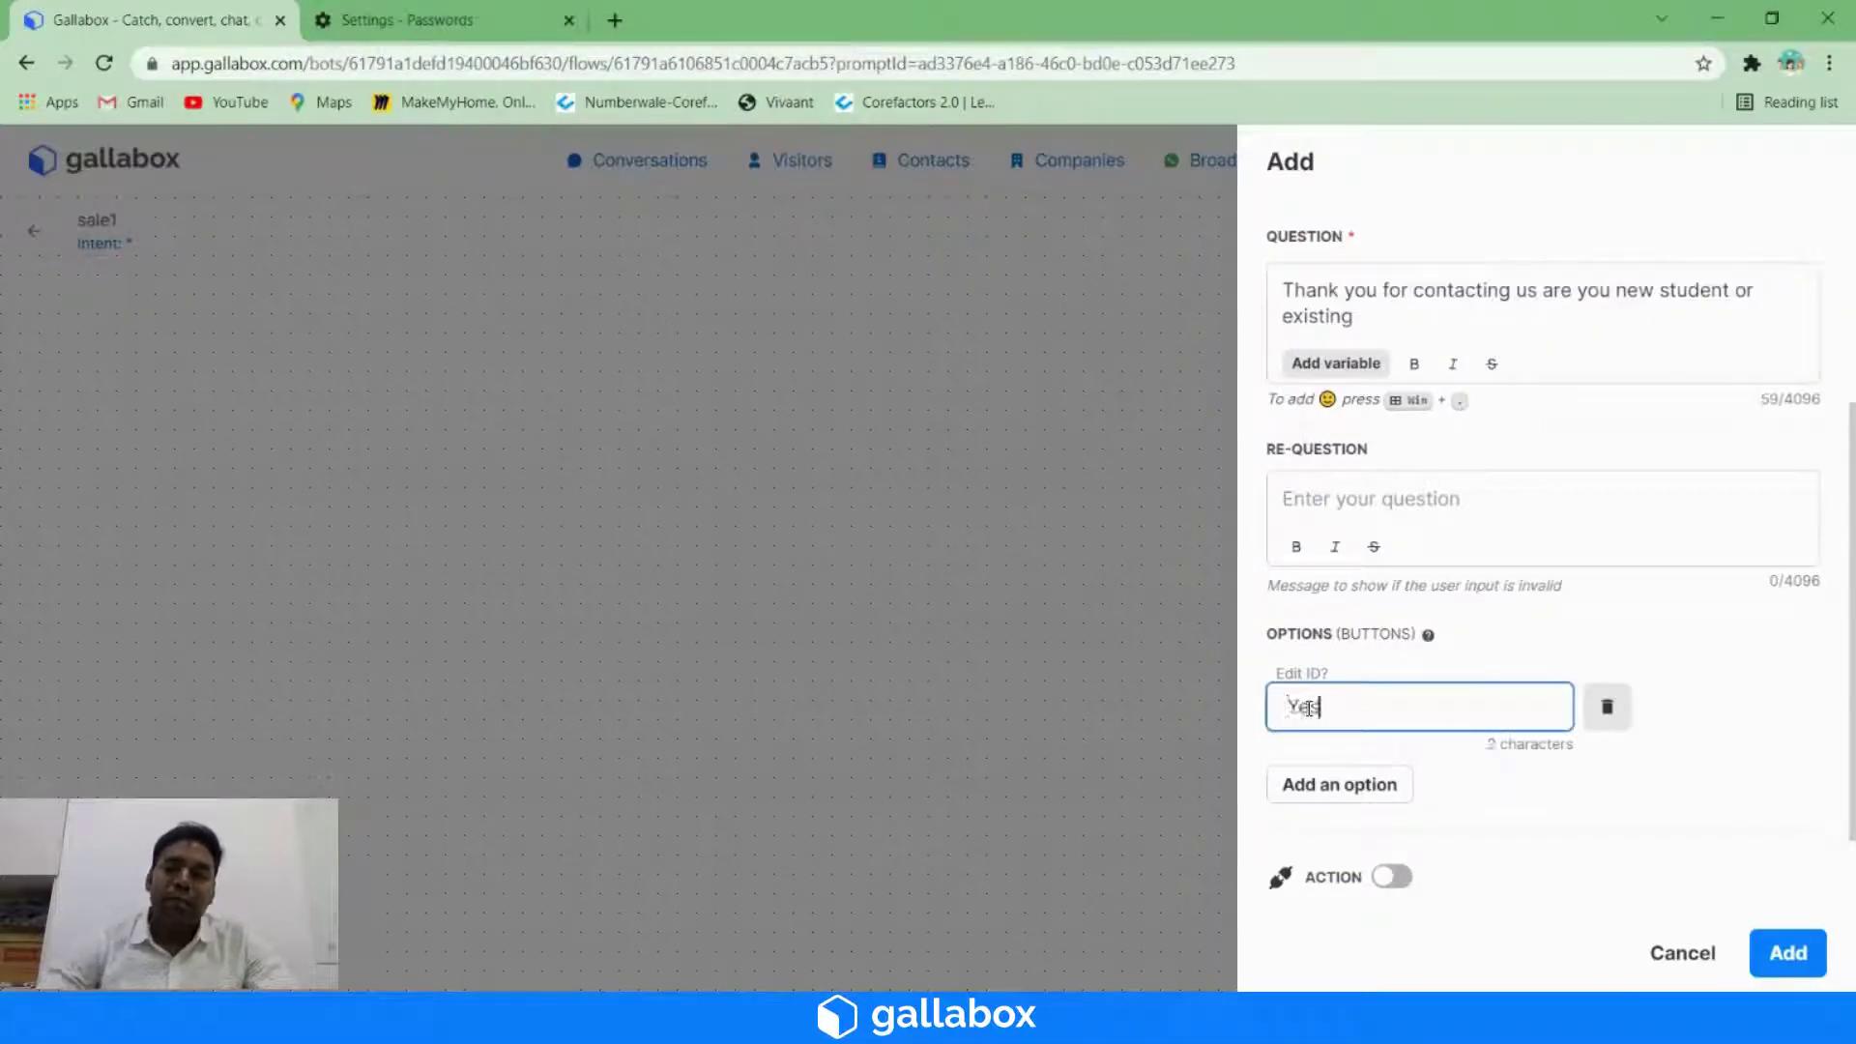
left_click(1317, 783)
left_click(1313, 802)
type("No")
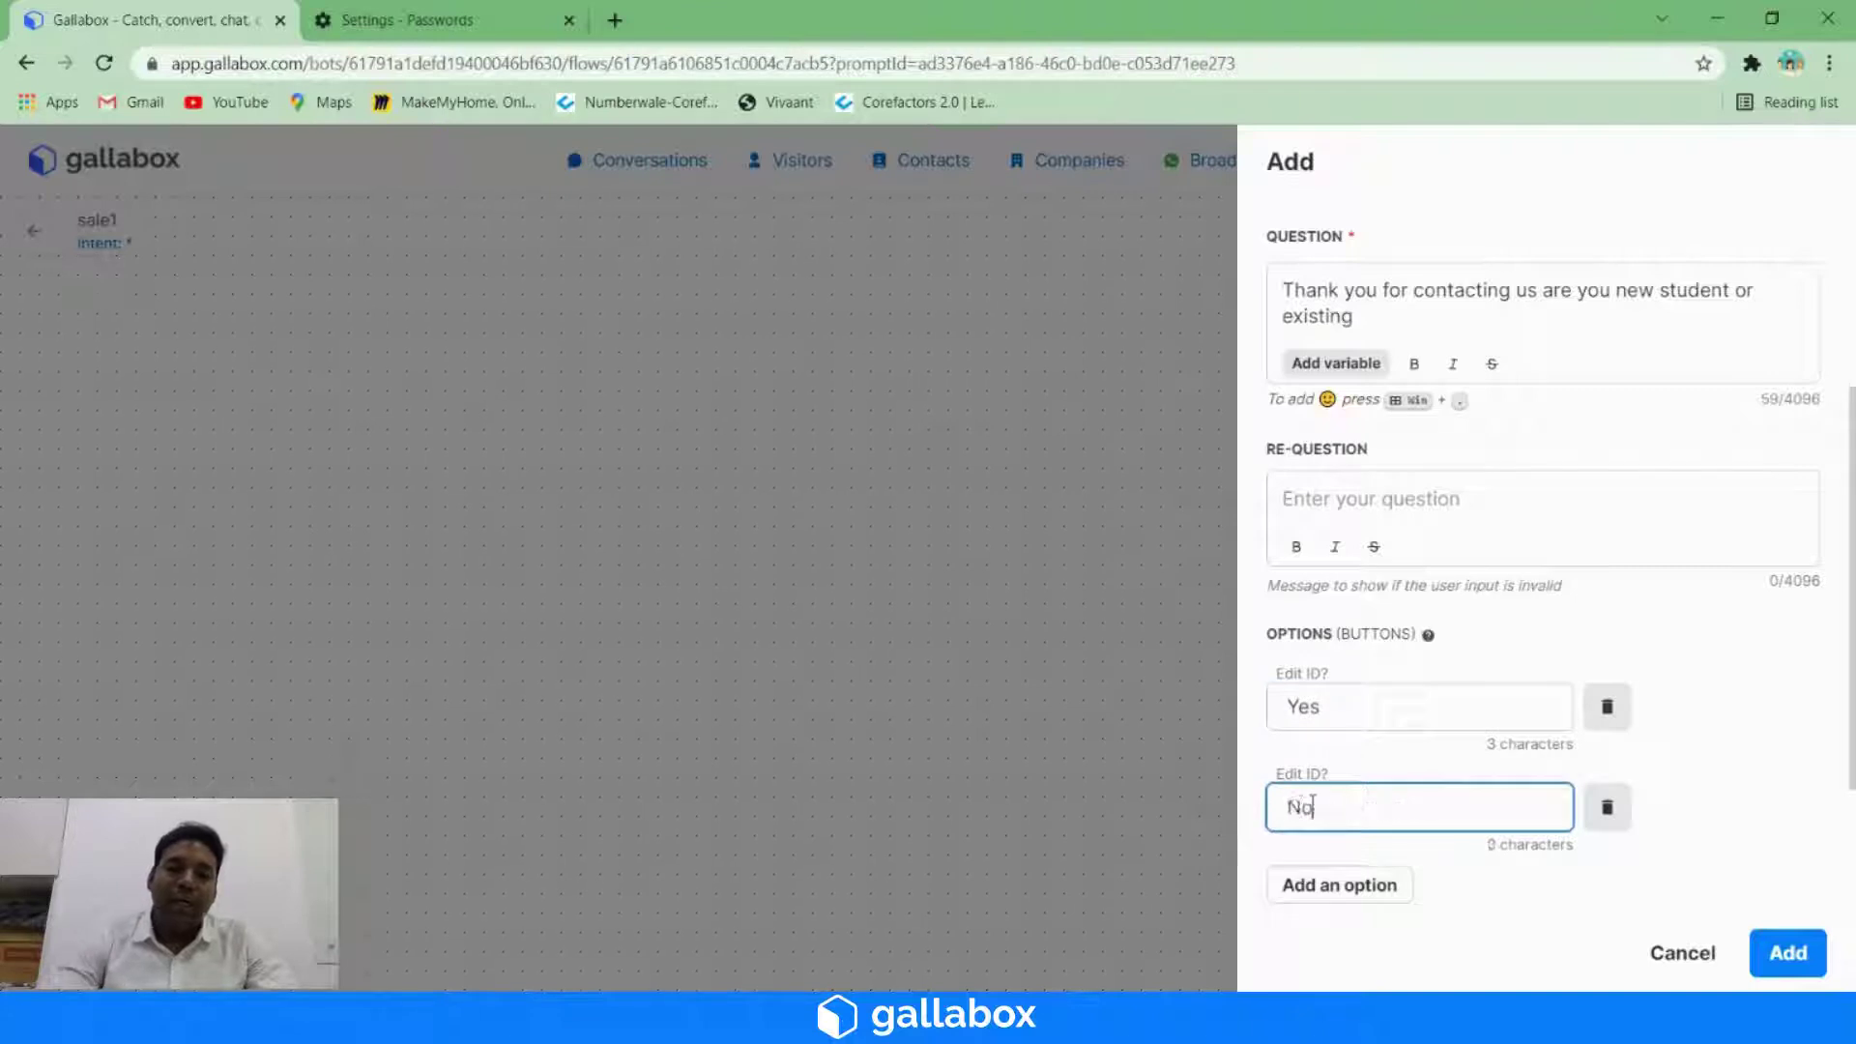
left_click(1783, 720)
scroll(1553, 538, "up", 3)
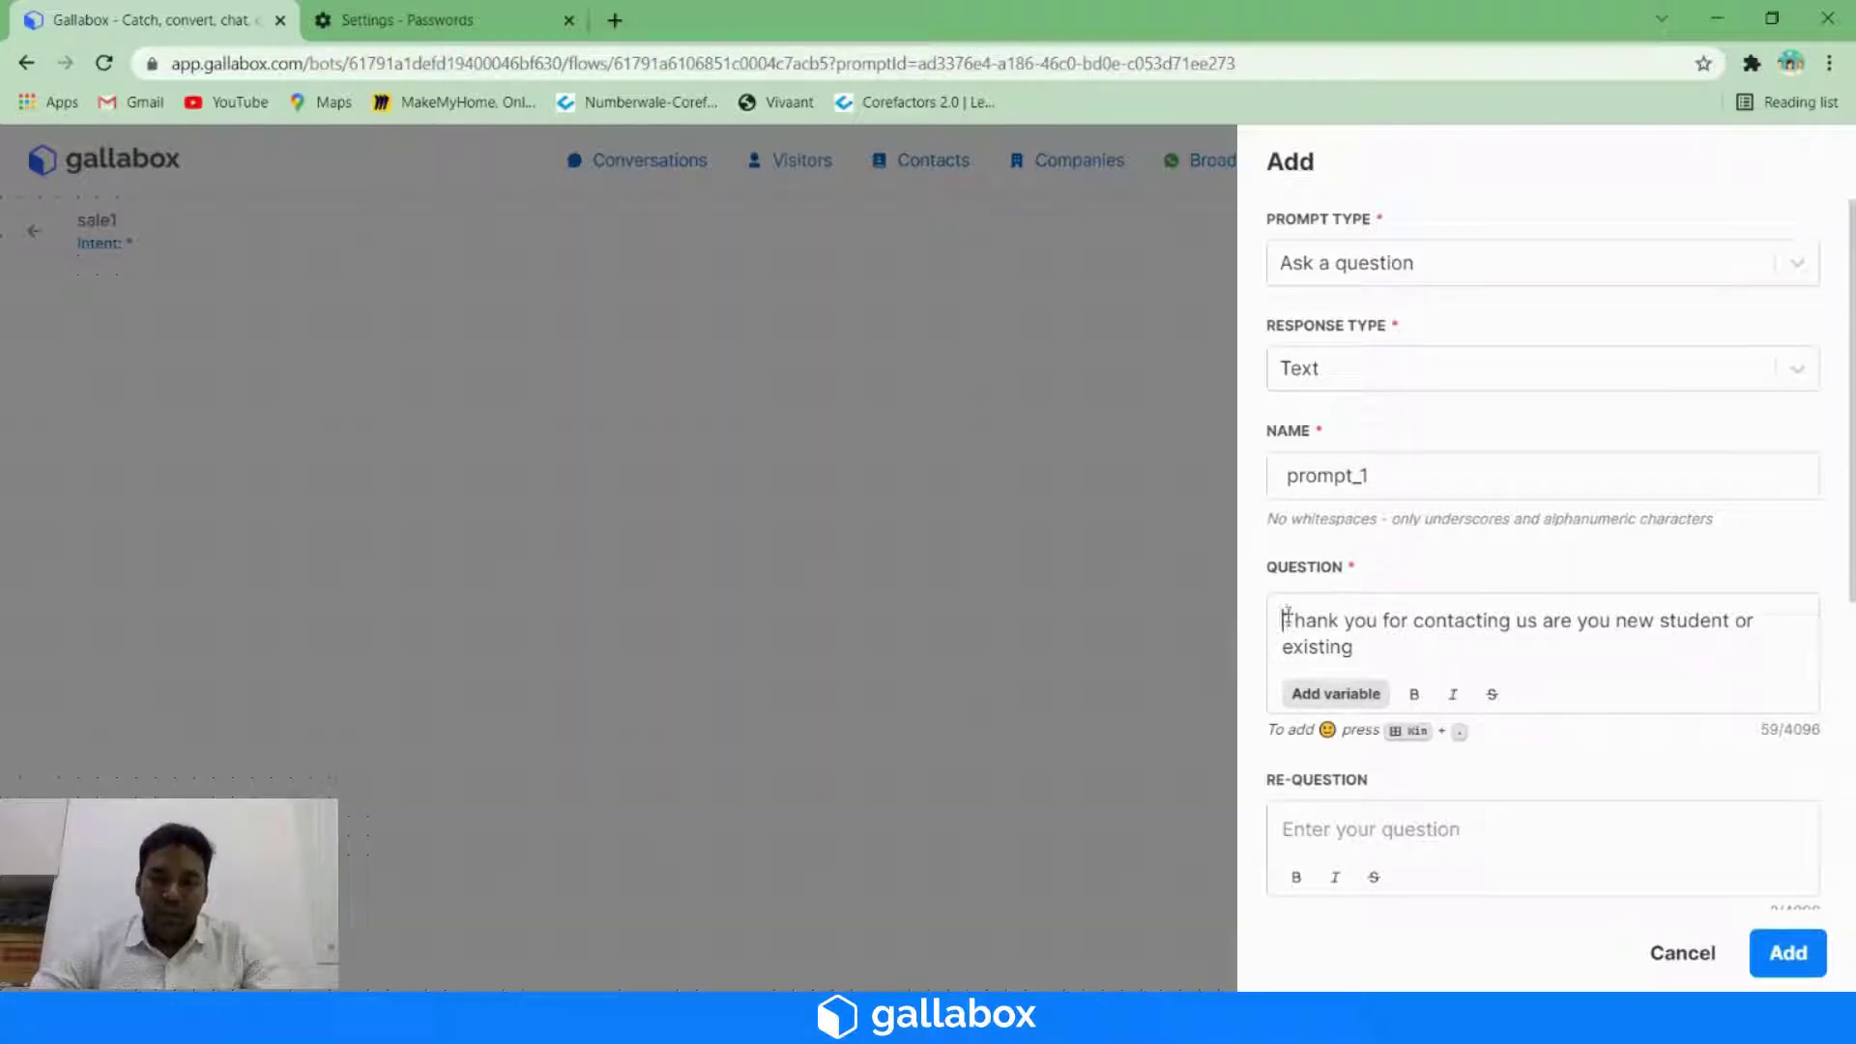
- Begin the question with 'Hello {{contact.name}}' and end it with a praying-hands emoji
type("Hello")
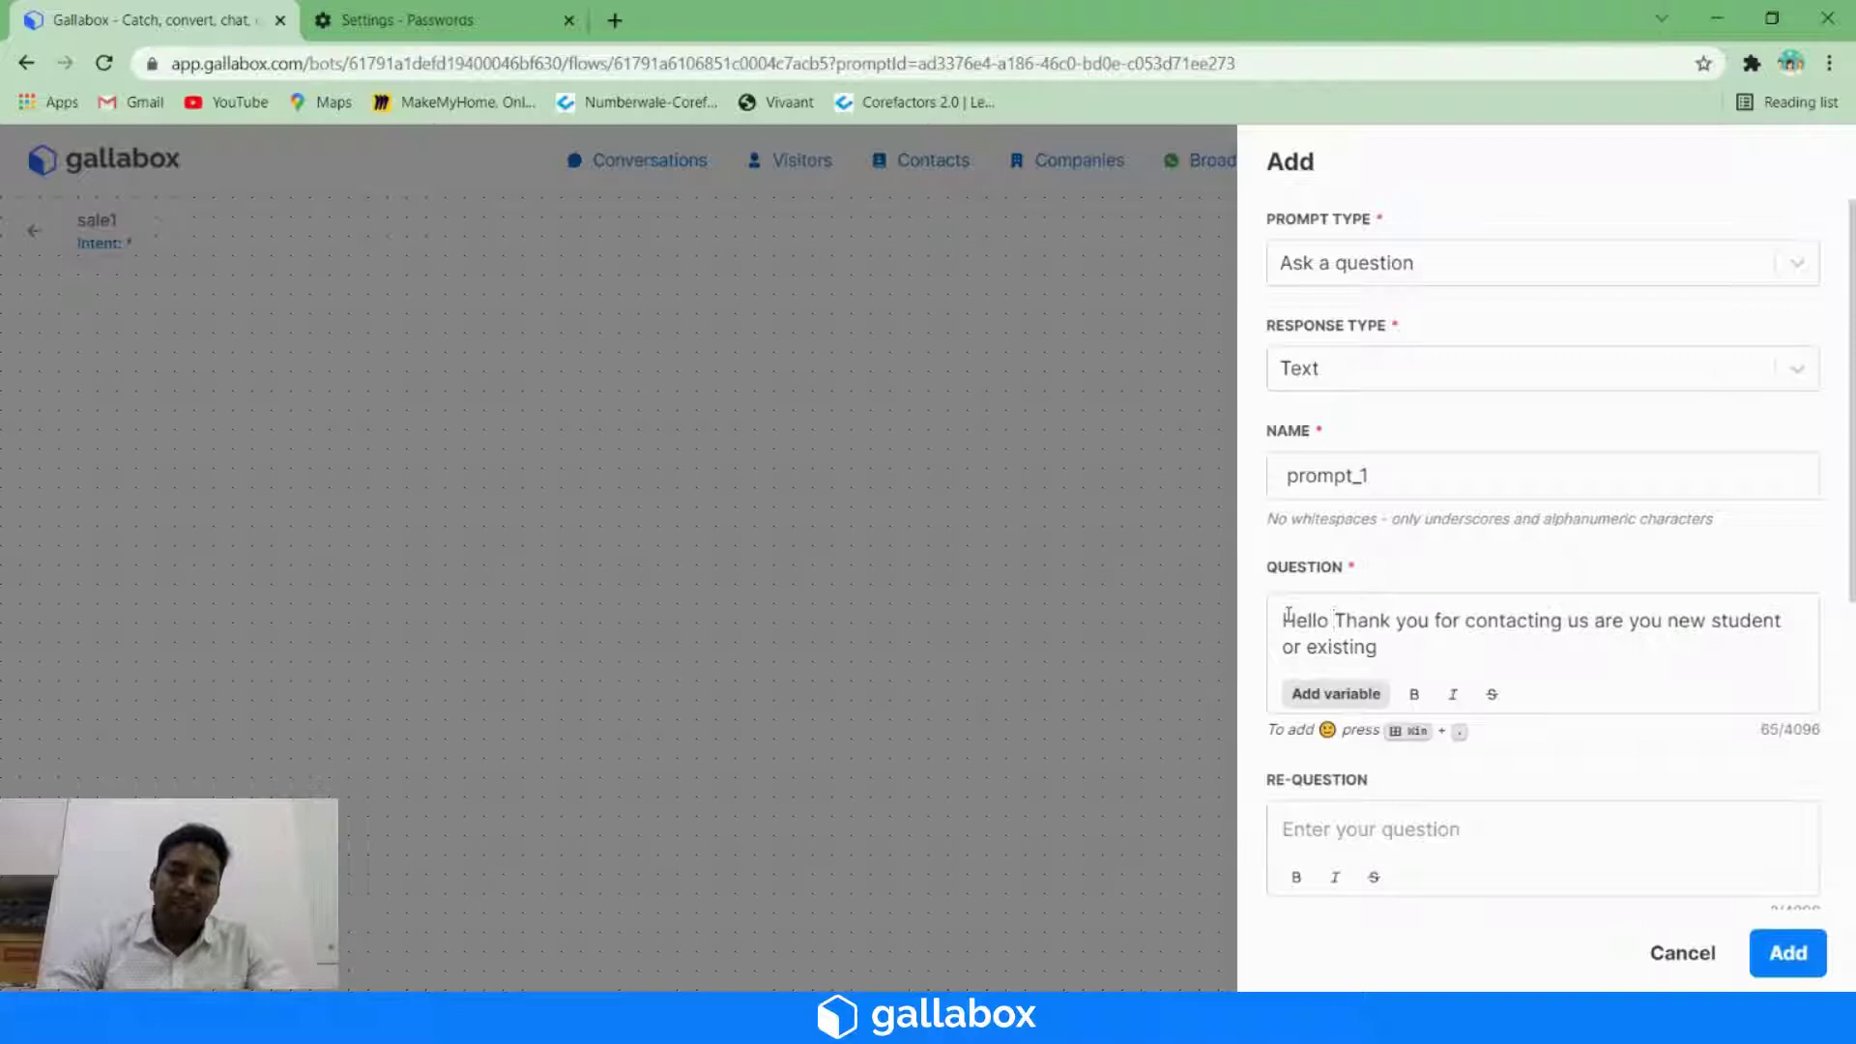
left_click(1320, 694)
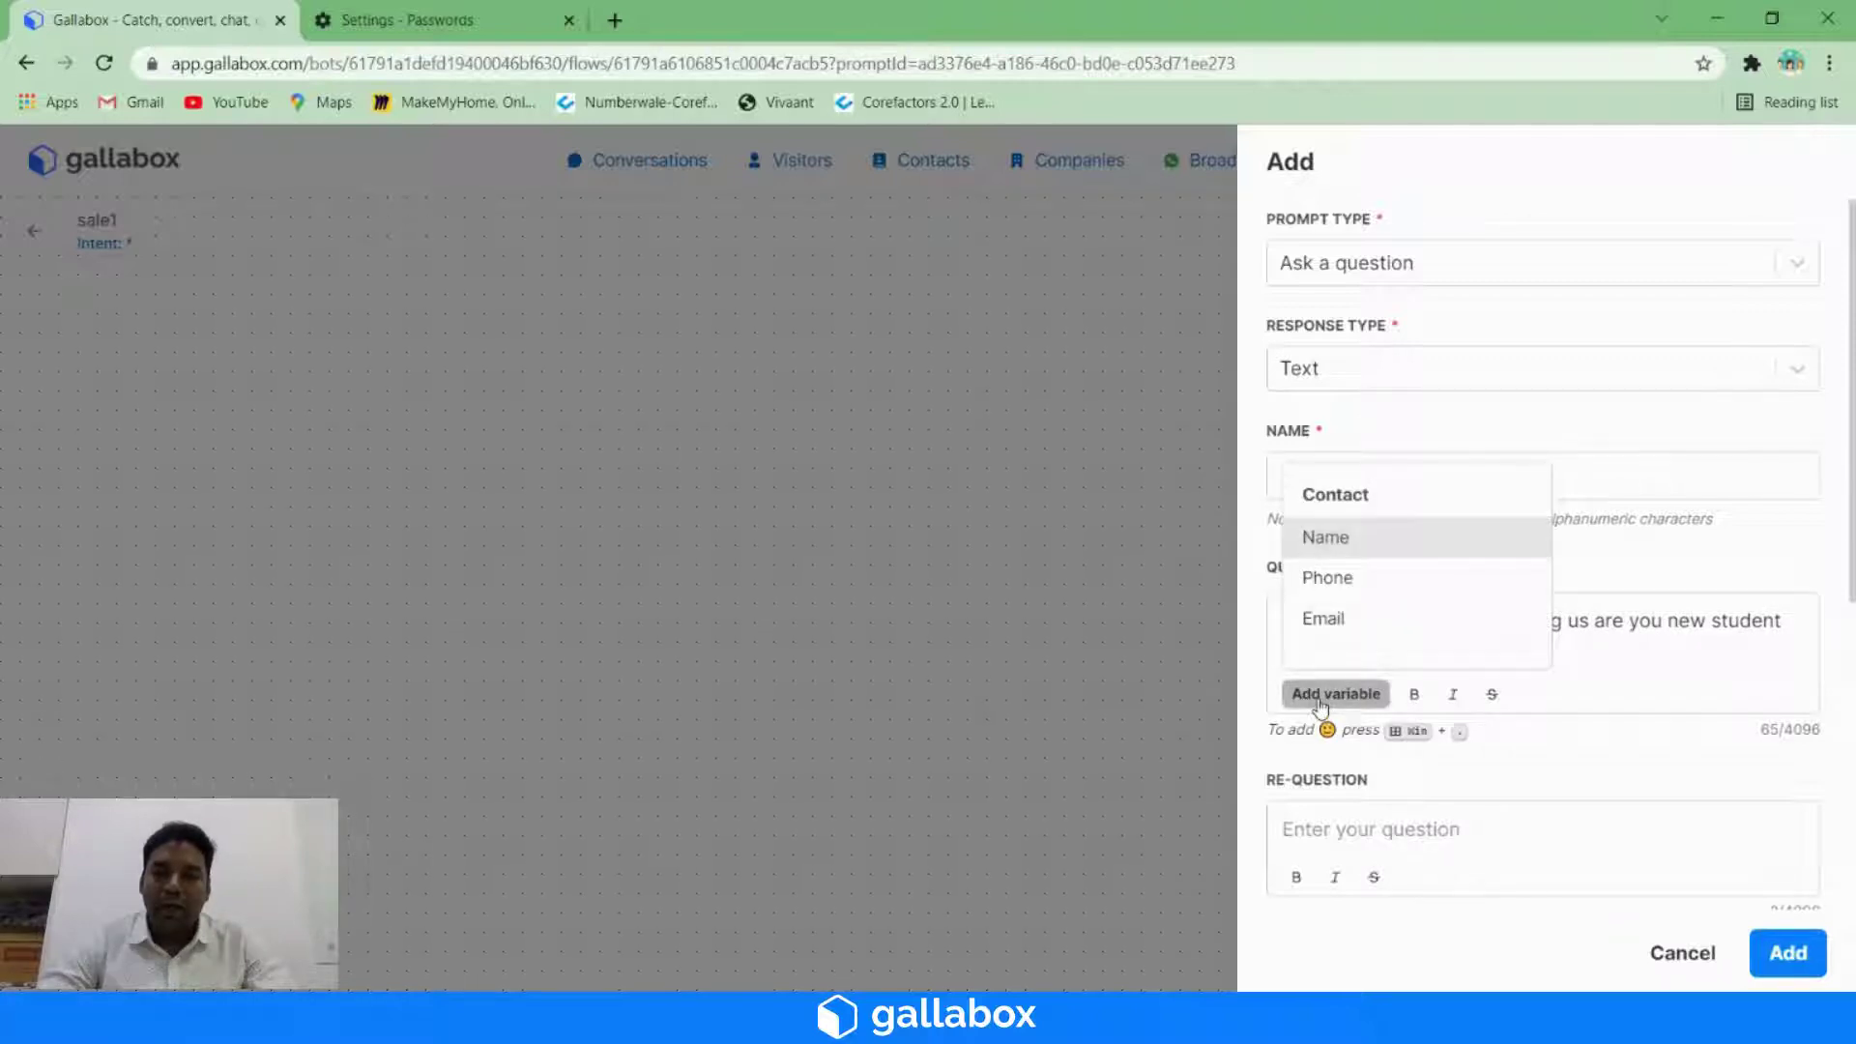
left_click(1358, 557)
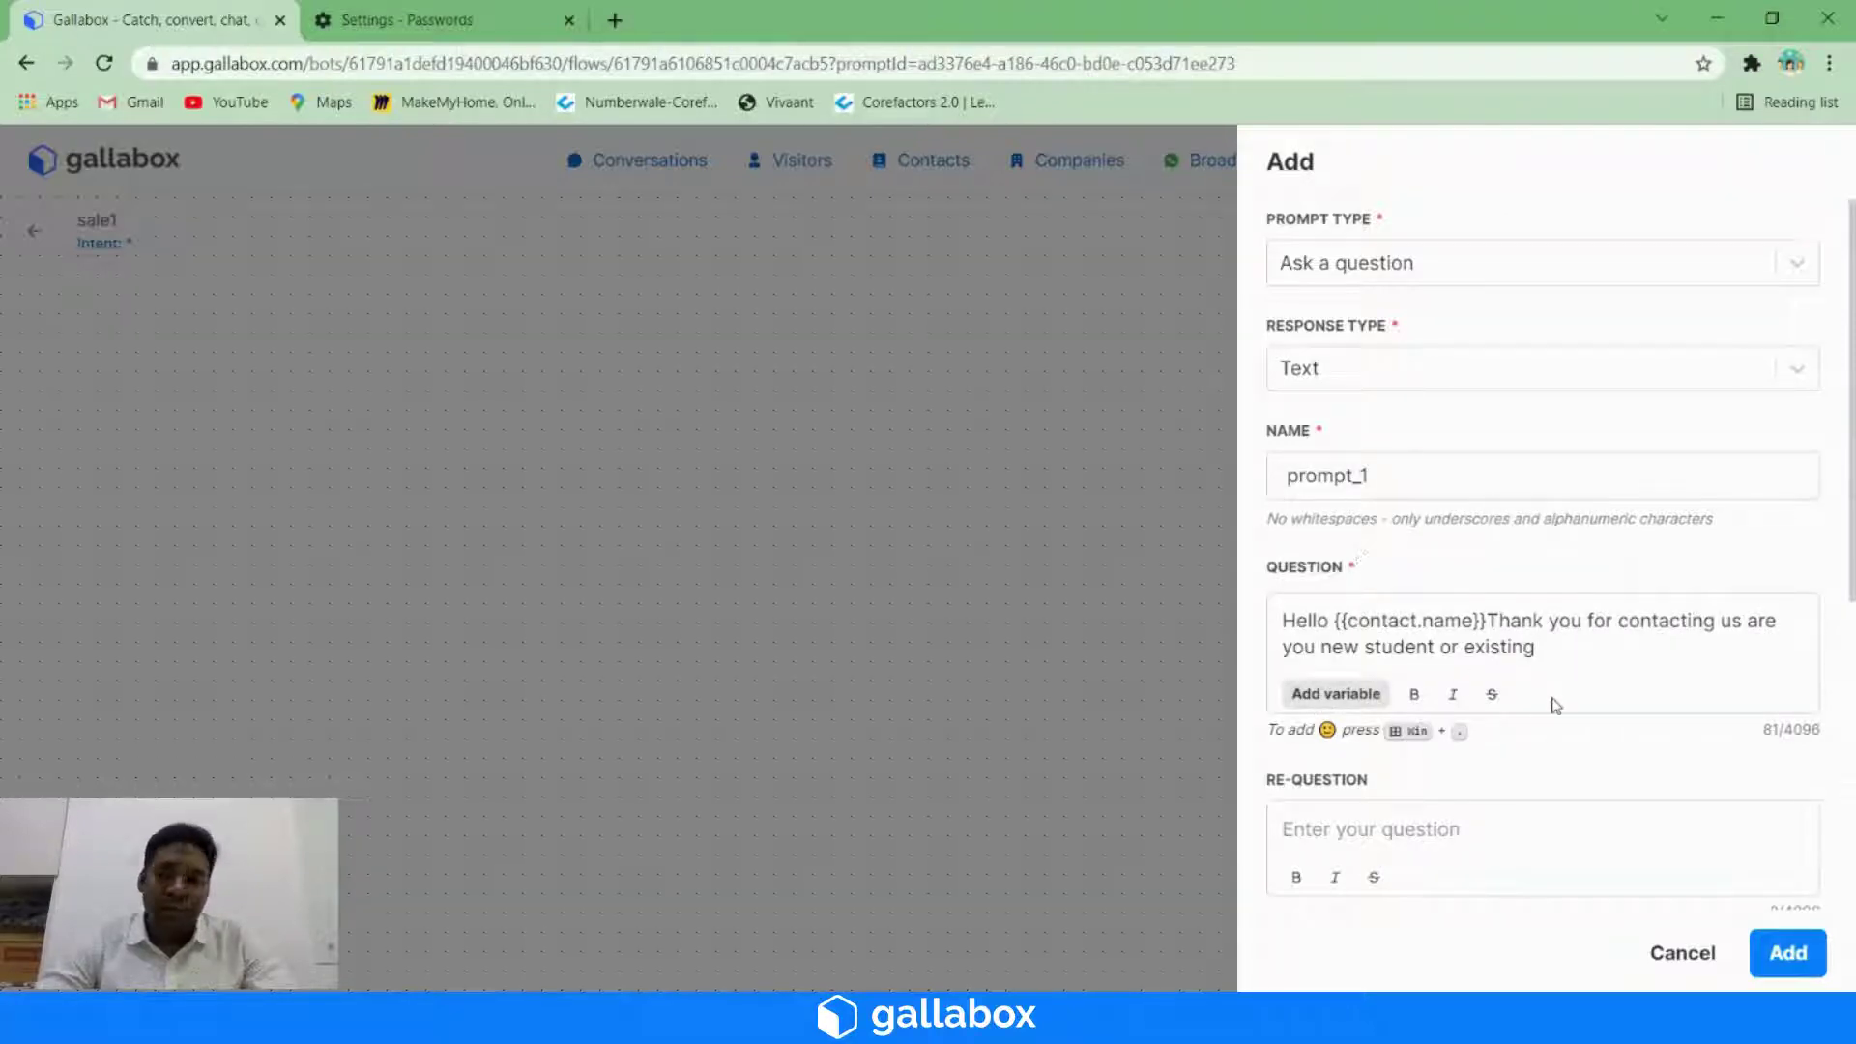
left_click(1554, 649)
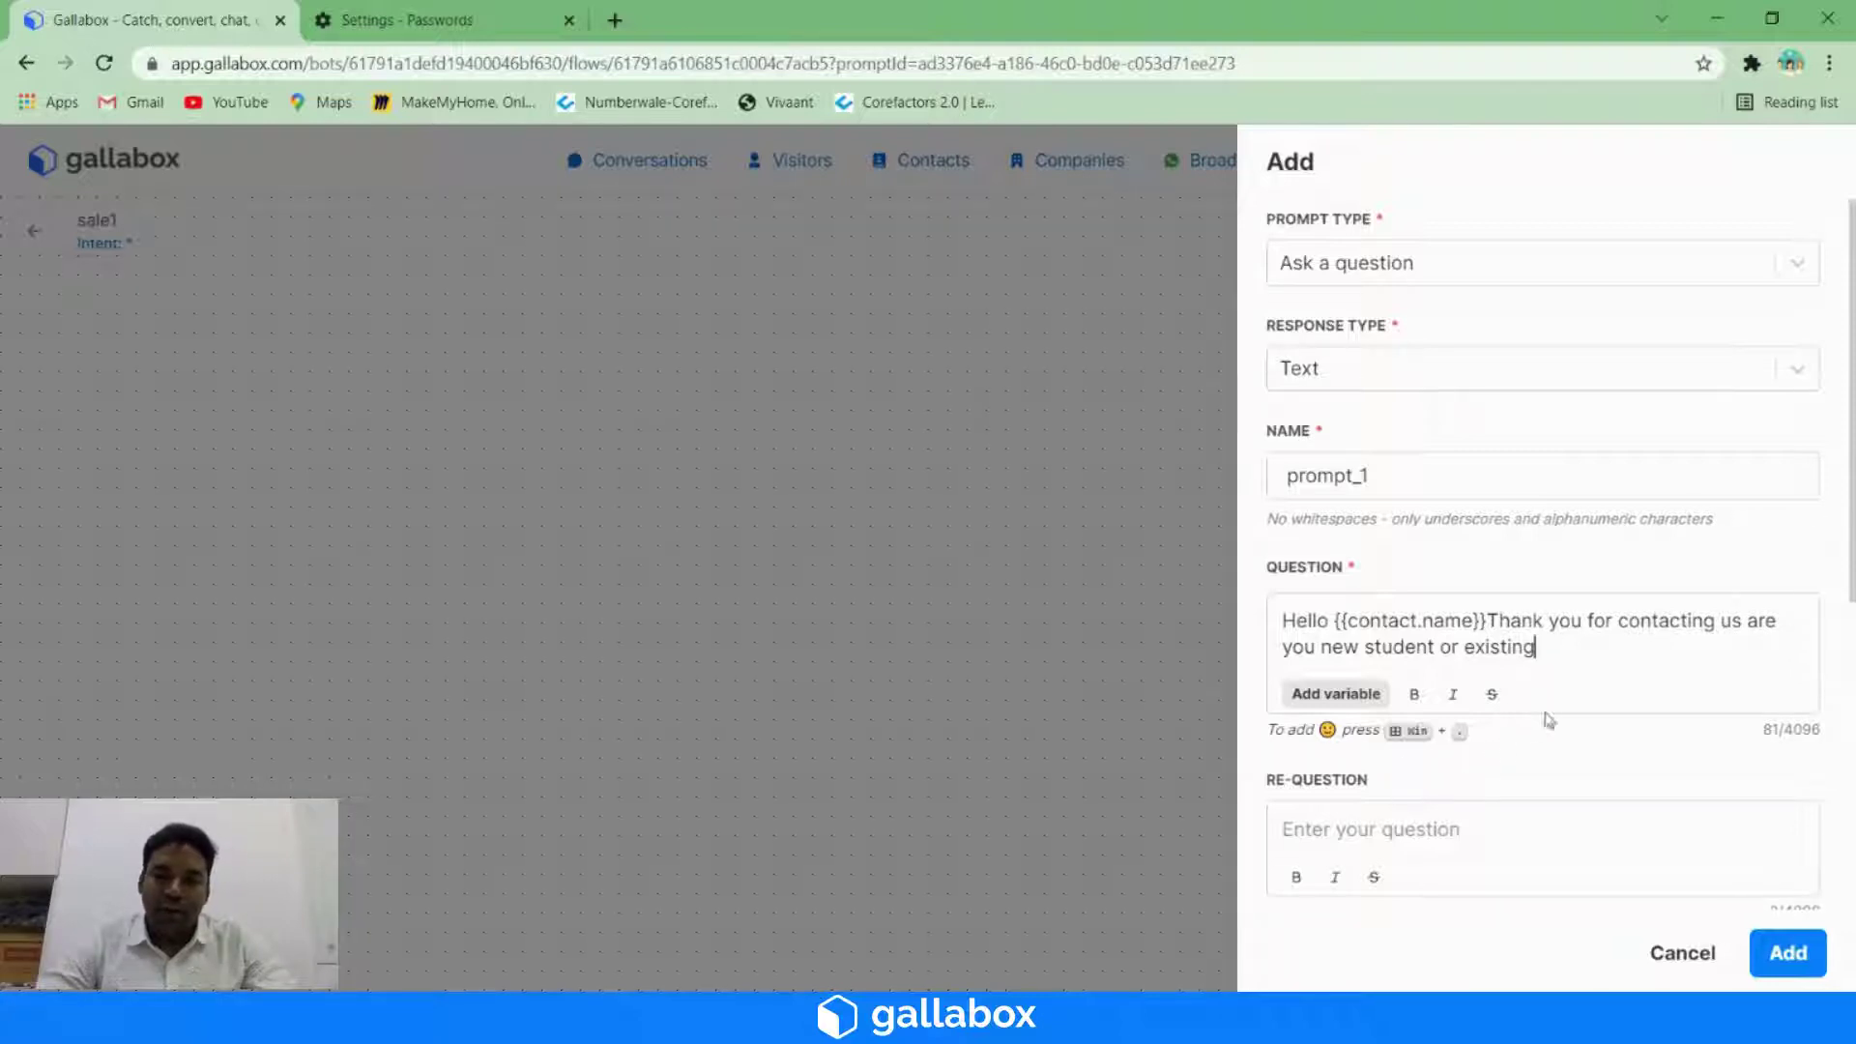
key("super+period")
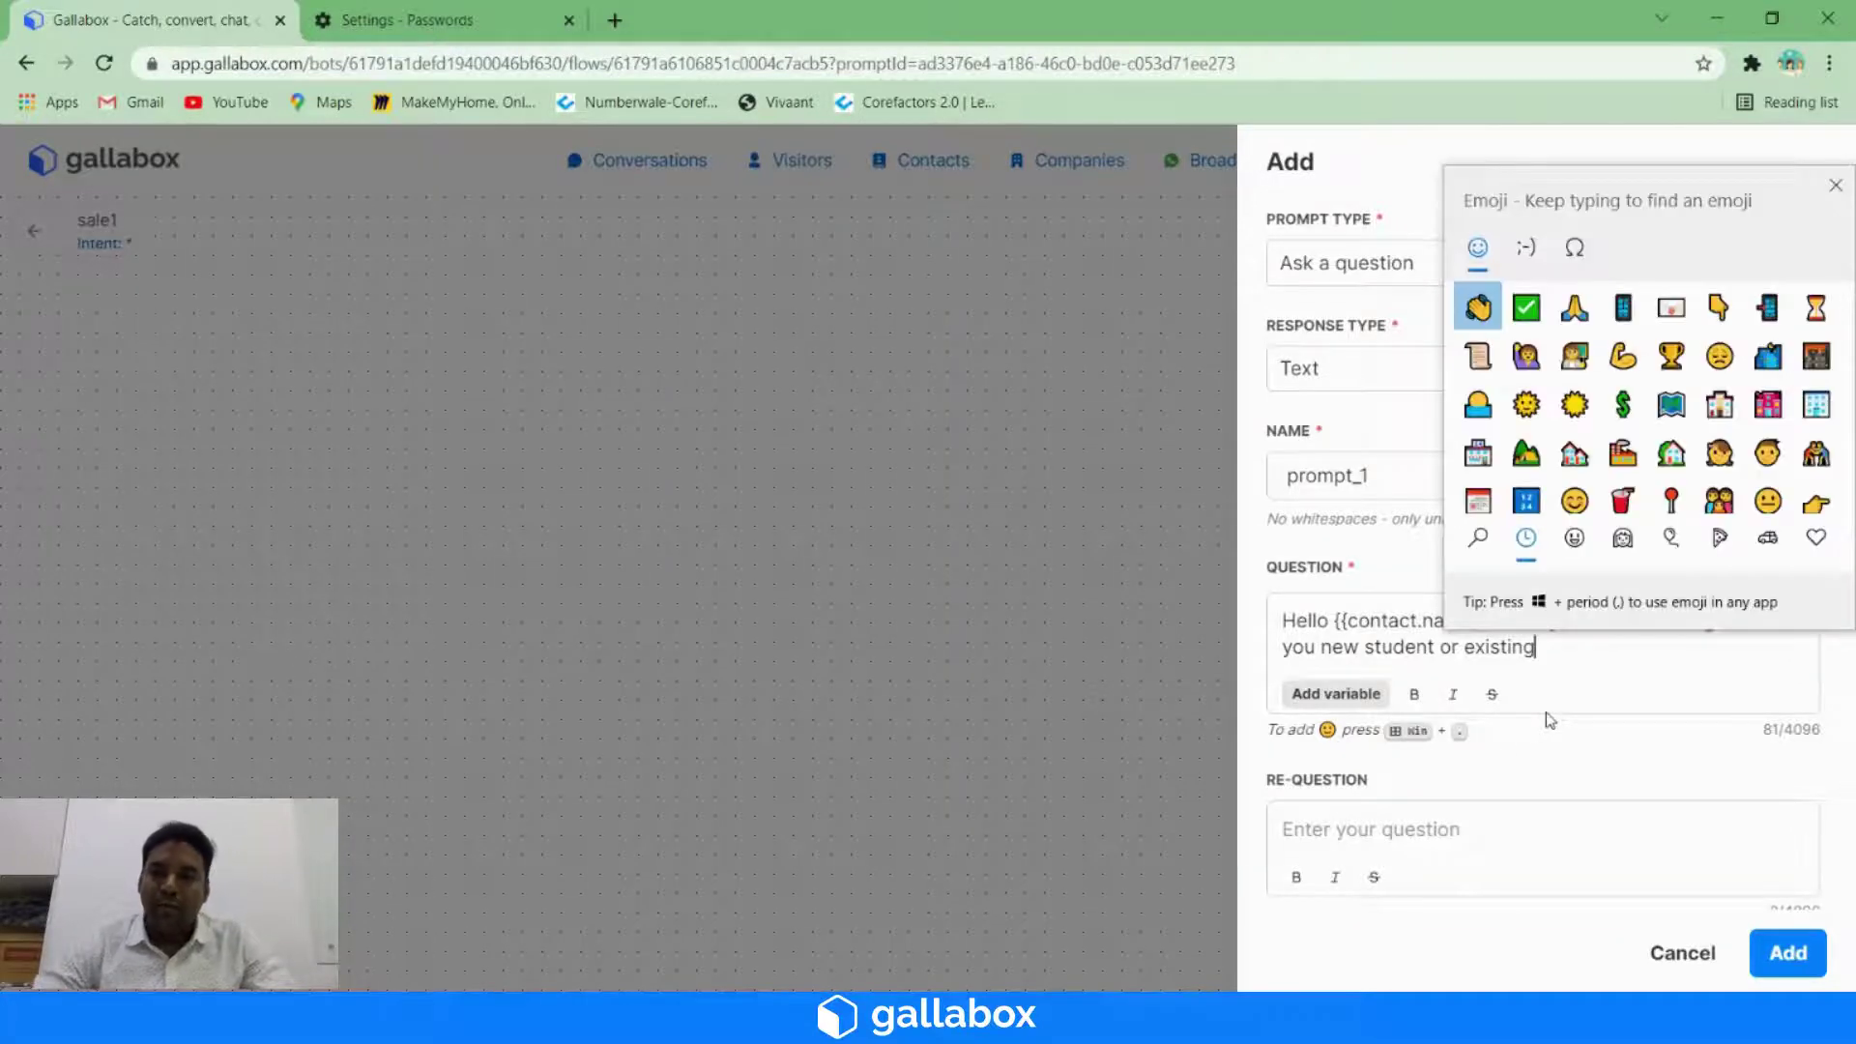
left_click(1574, 311)
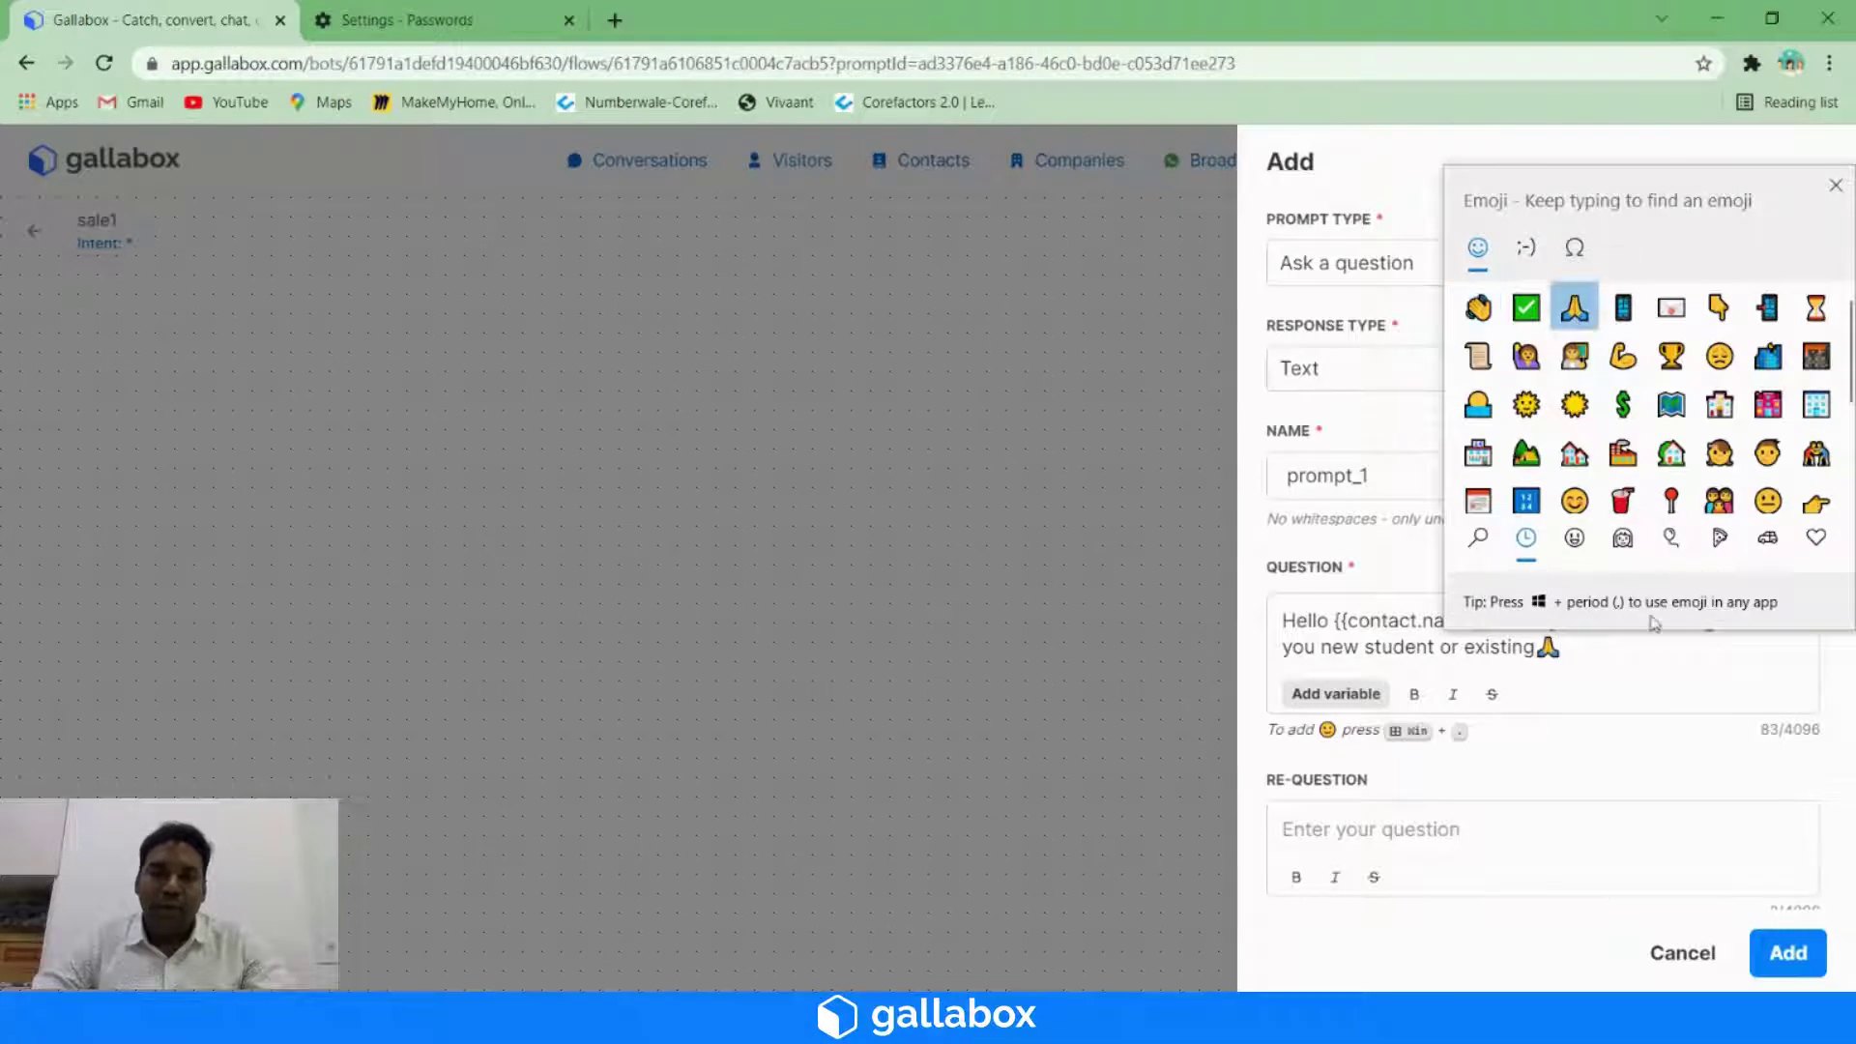
left_click(1645, 665)
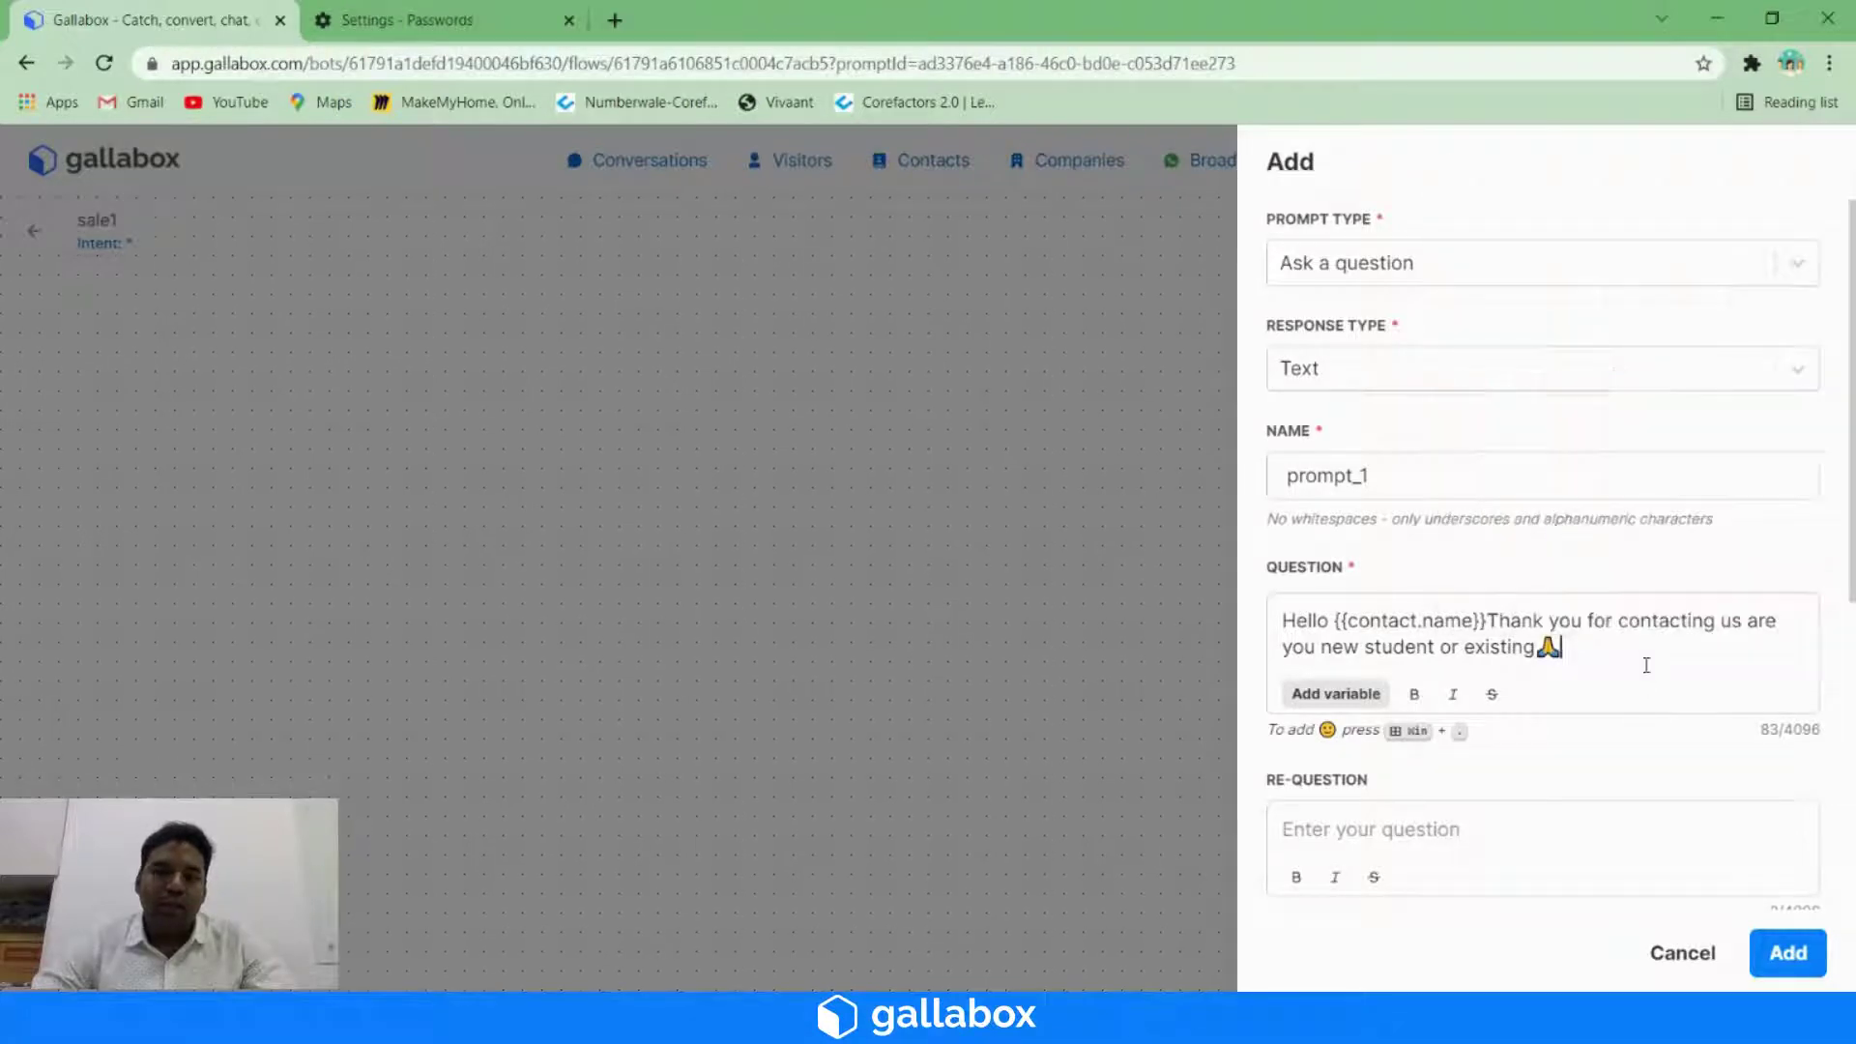
left_click(1461, 374)
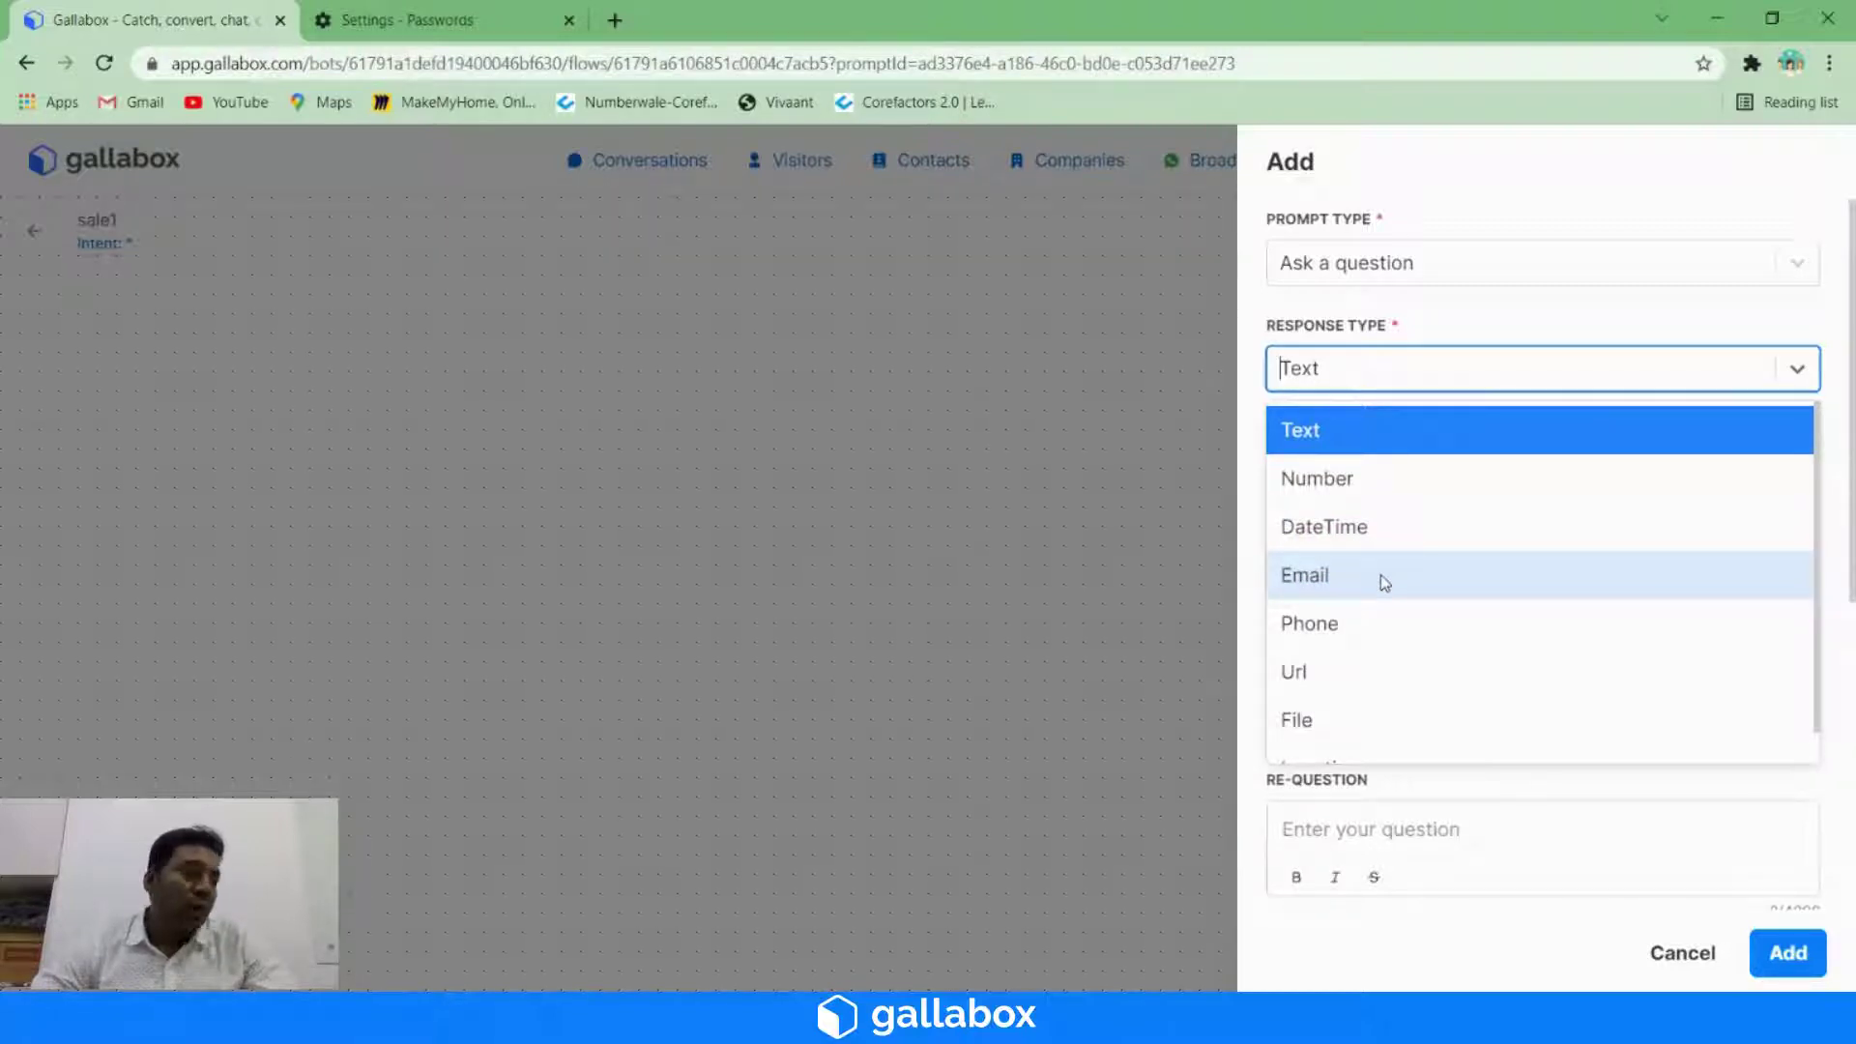
scroll(1417, 605, "down", 1)
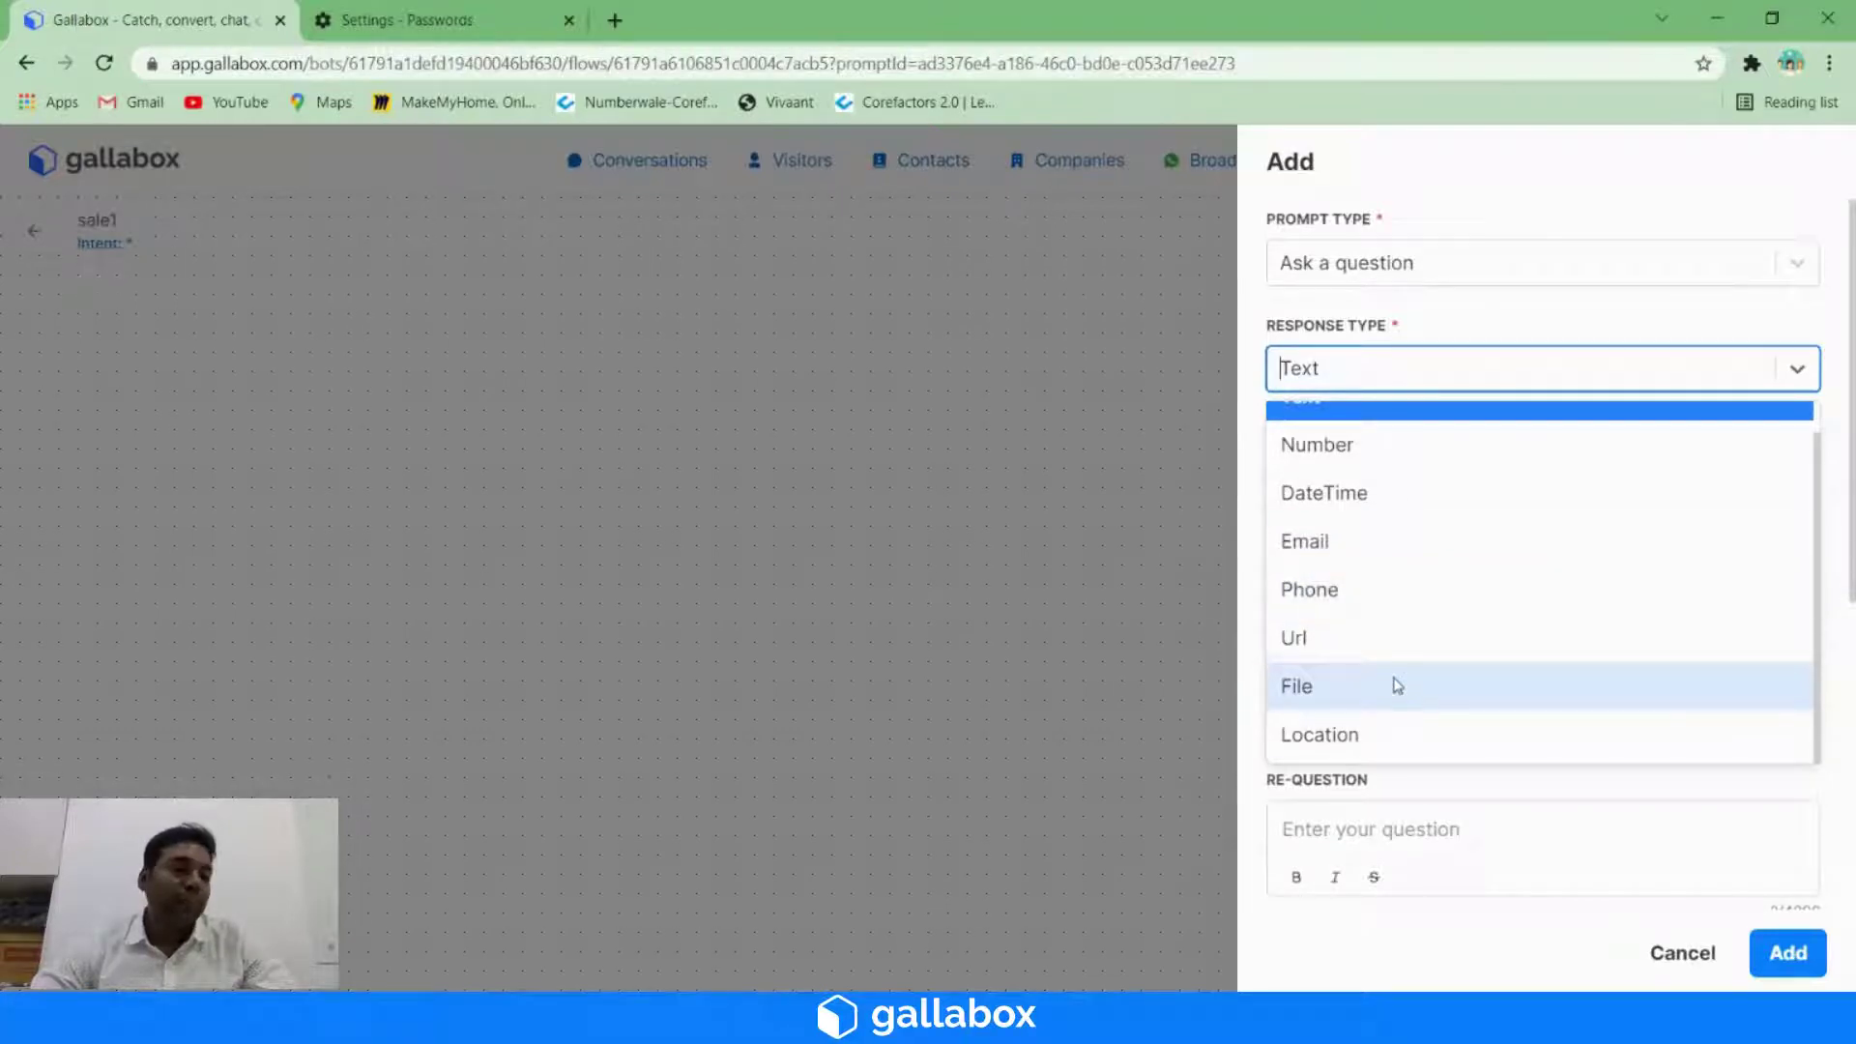
scroll(1398, 676, "up", 1)
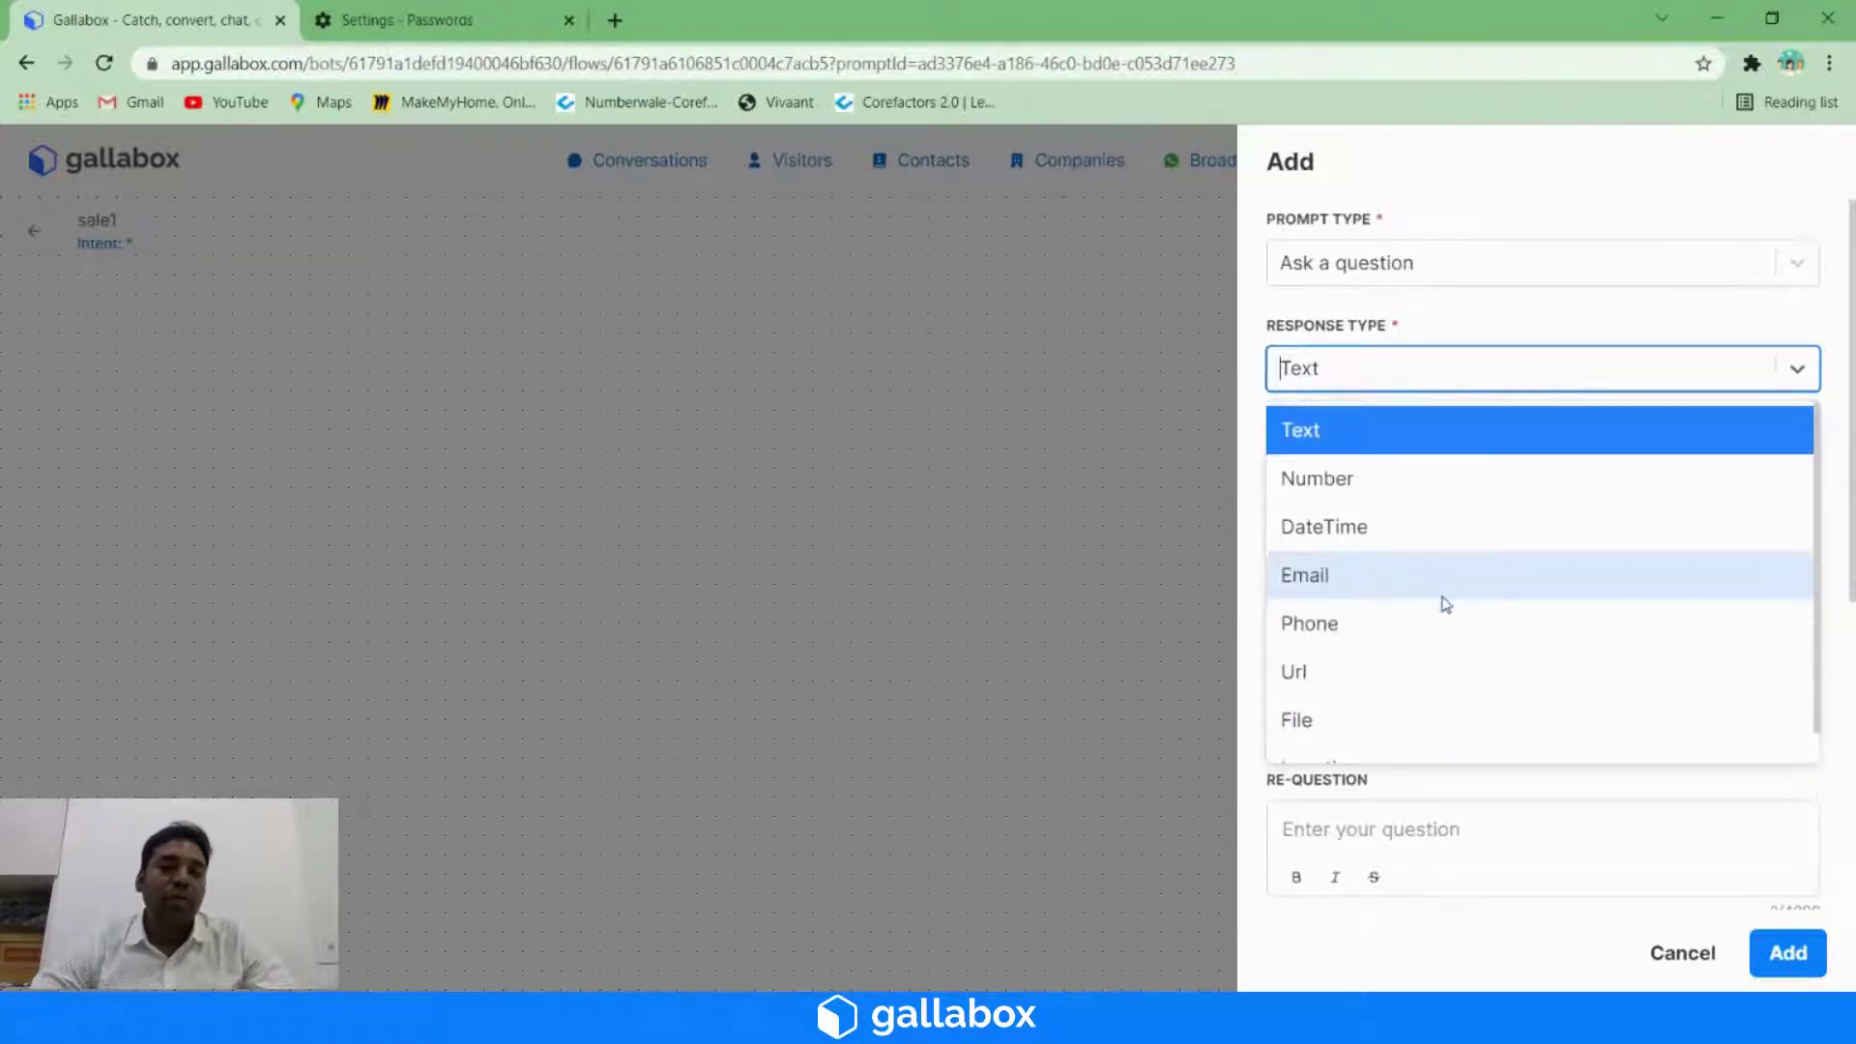
left_click(1355, 426)
scroll(1566, 456, "down", 5)
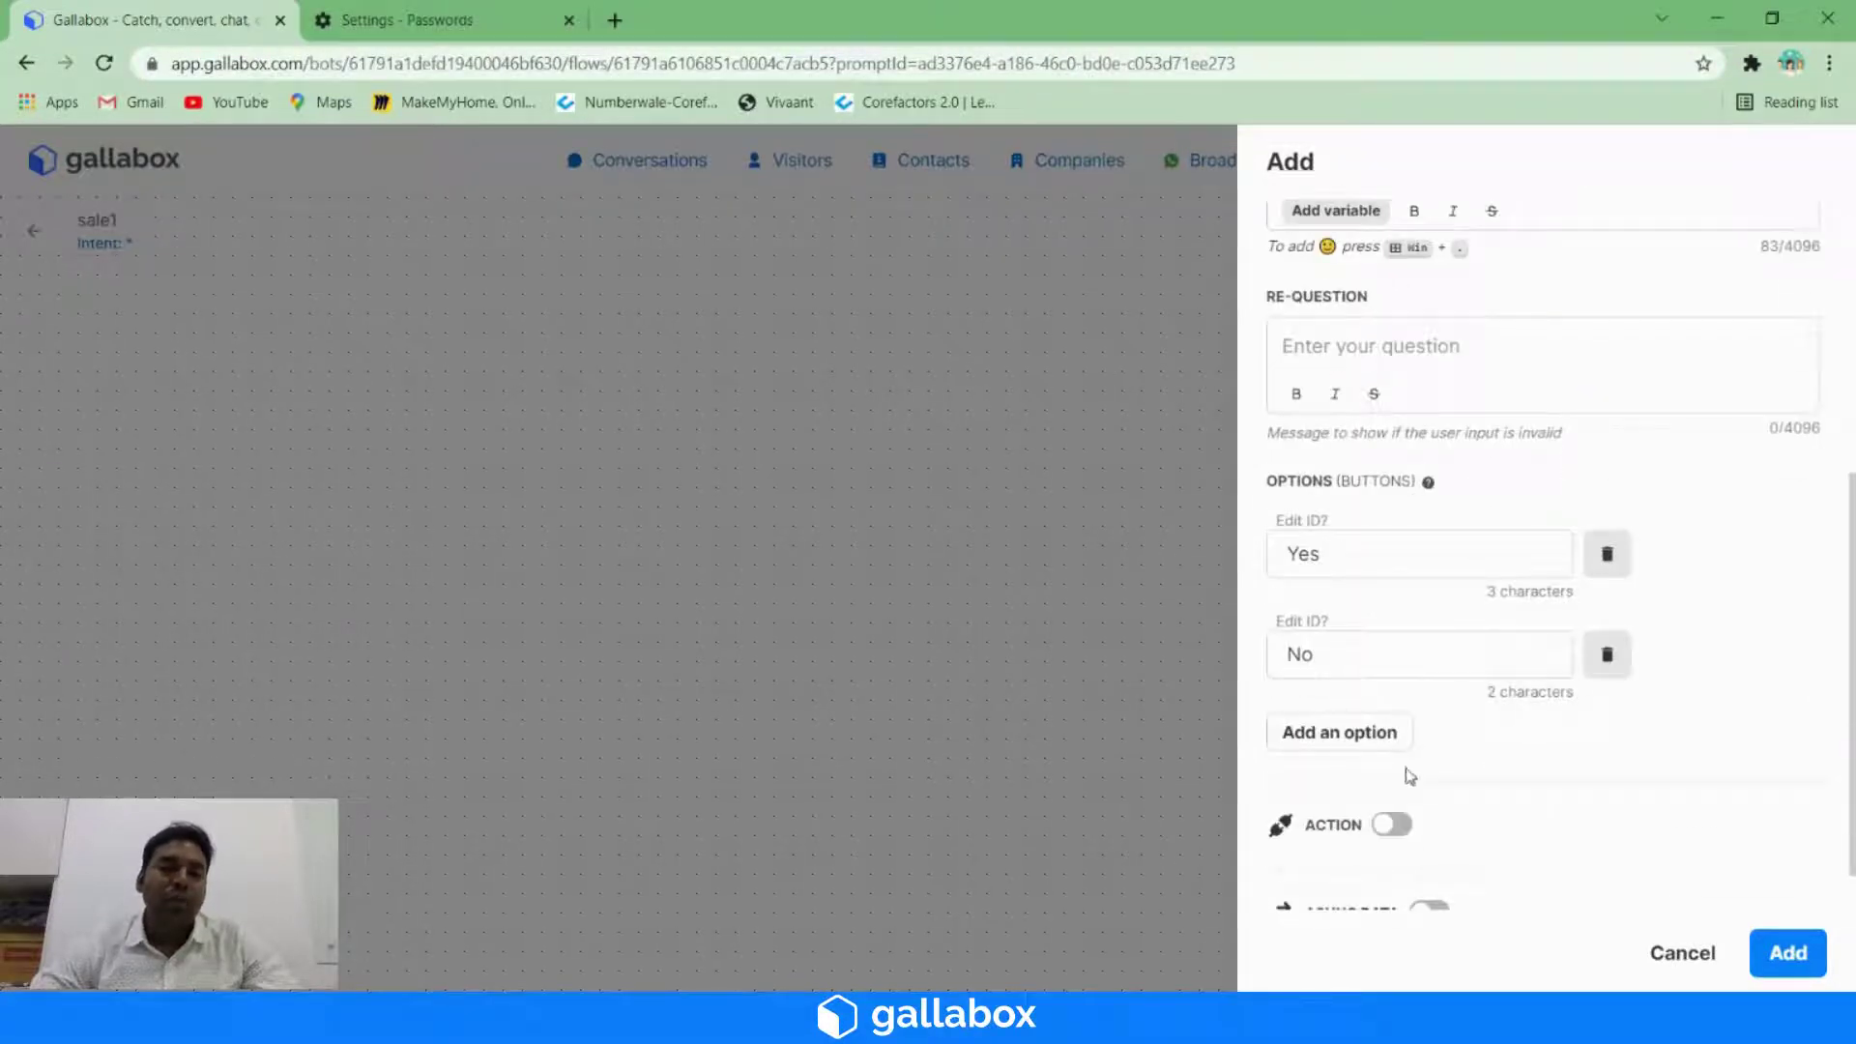
scroll(1466, 605, "down", 1)
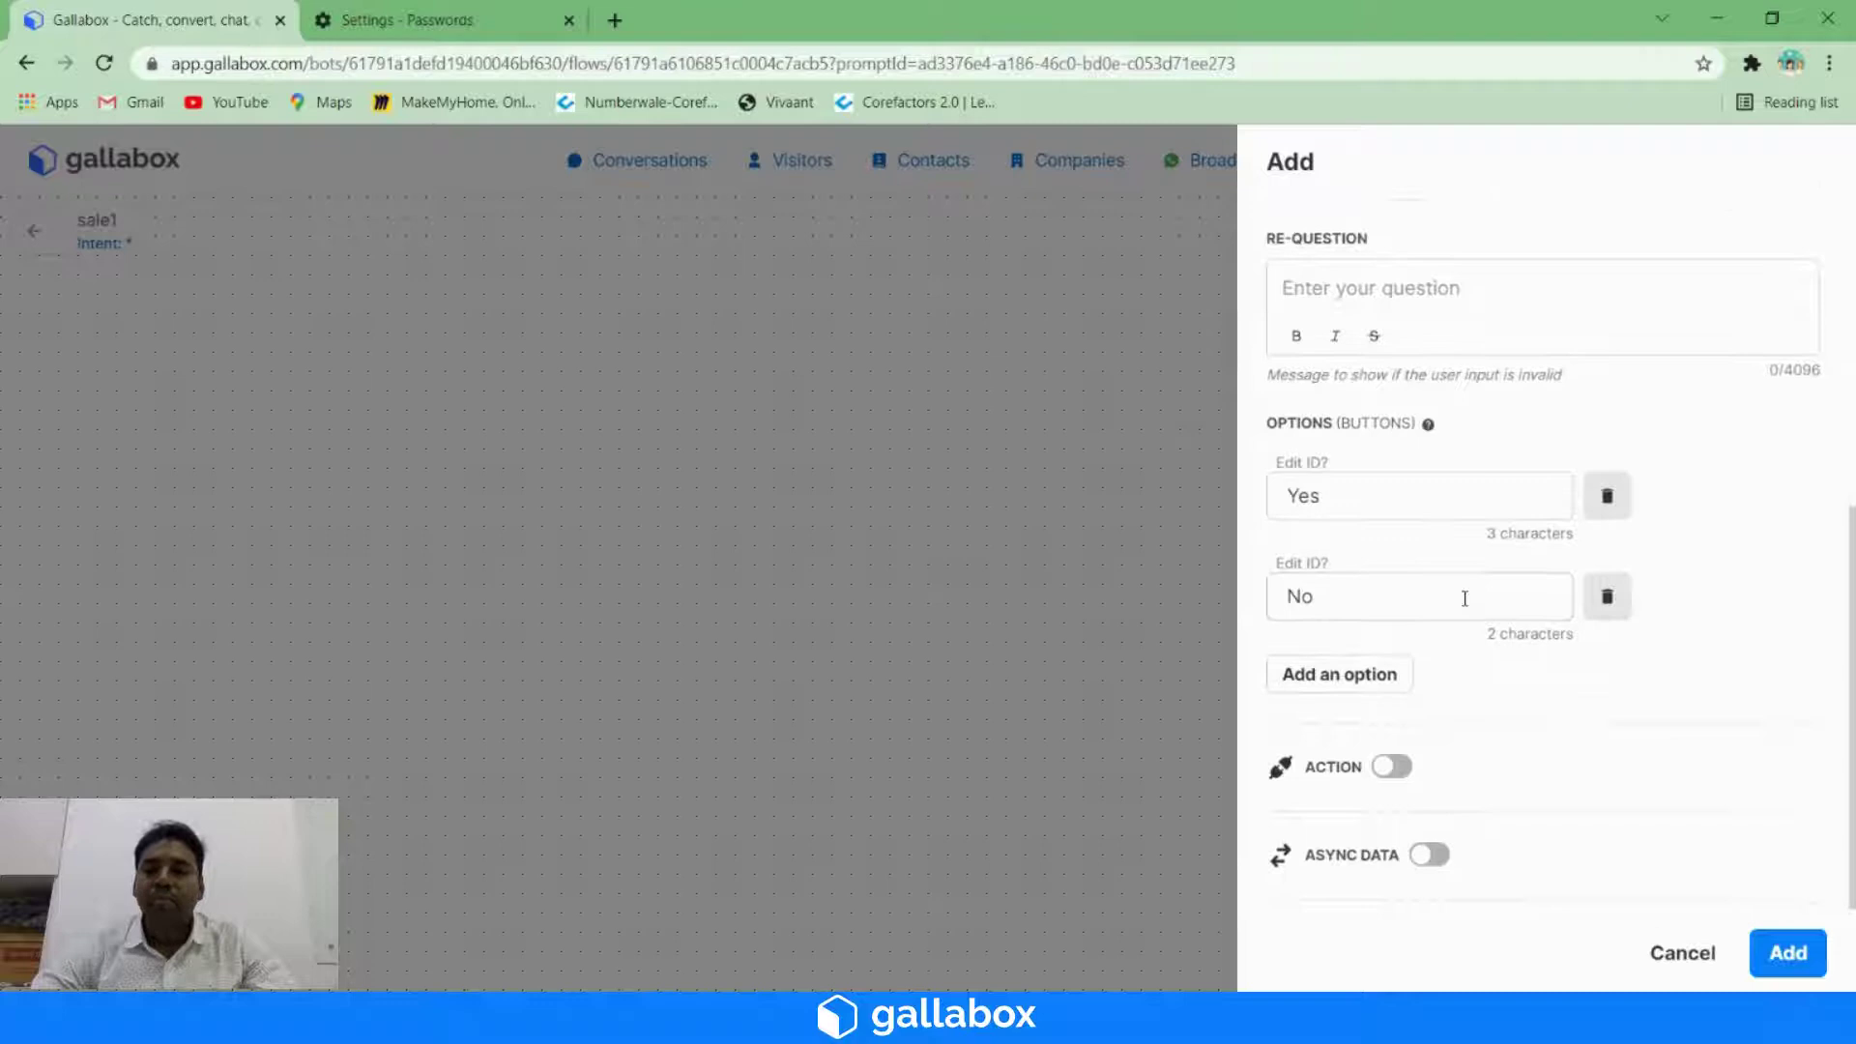
scroll(1464, 598, "up", 3)
scroll(1461, 598, "down", 3)
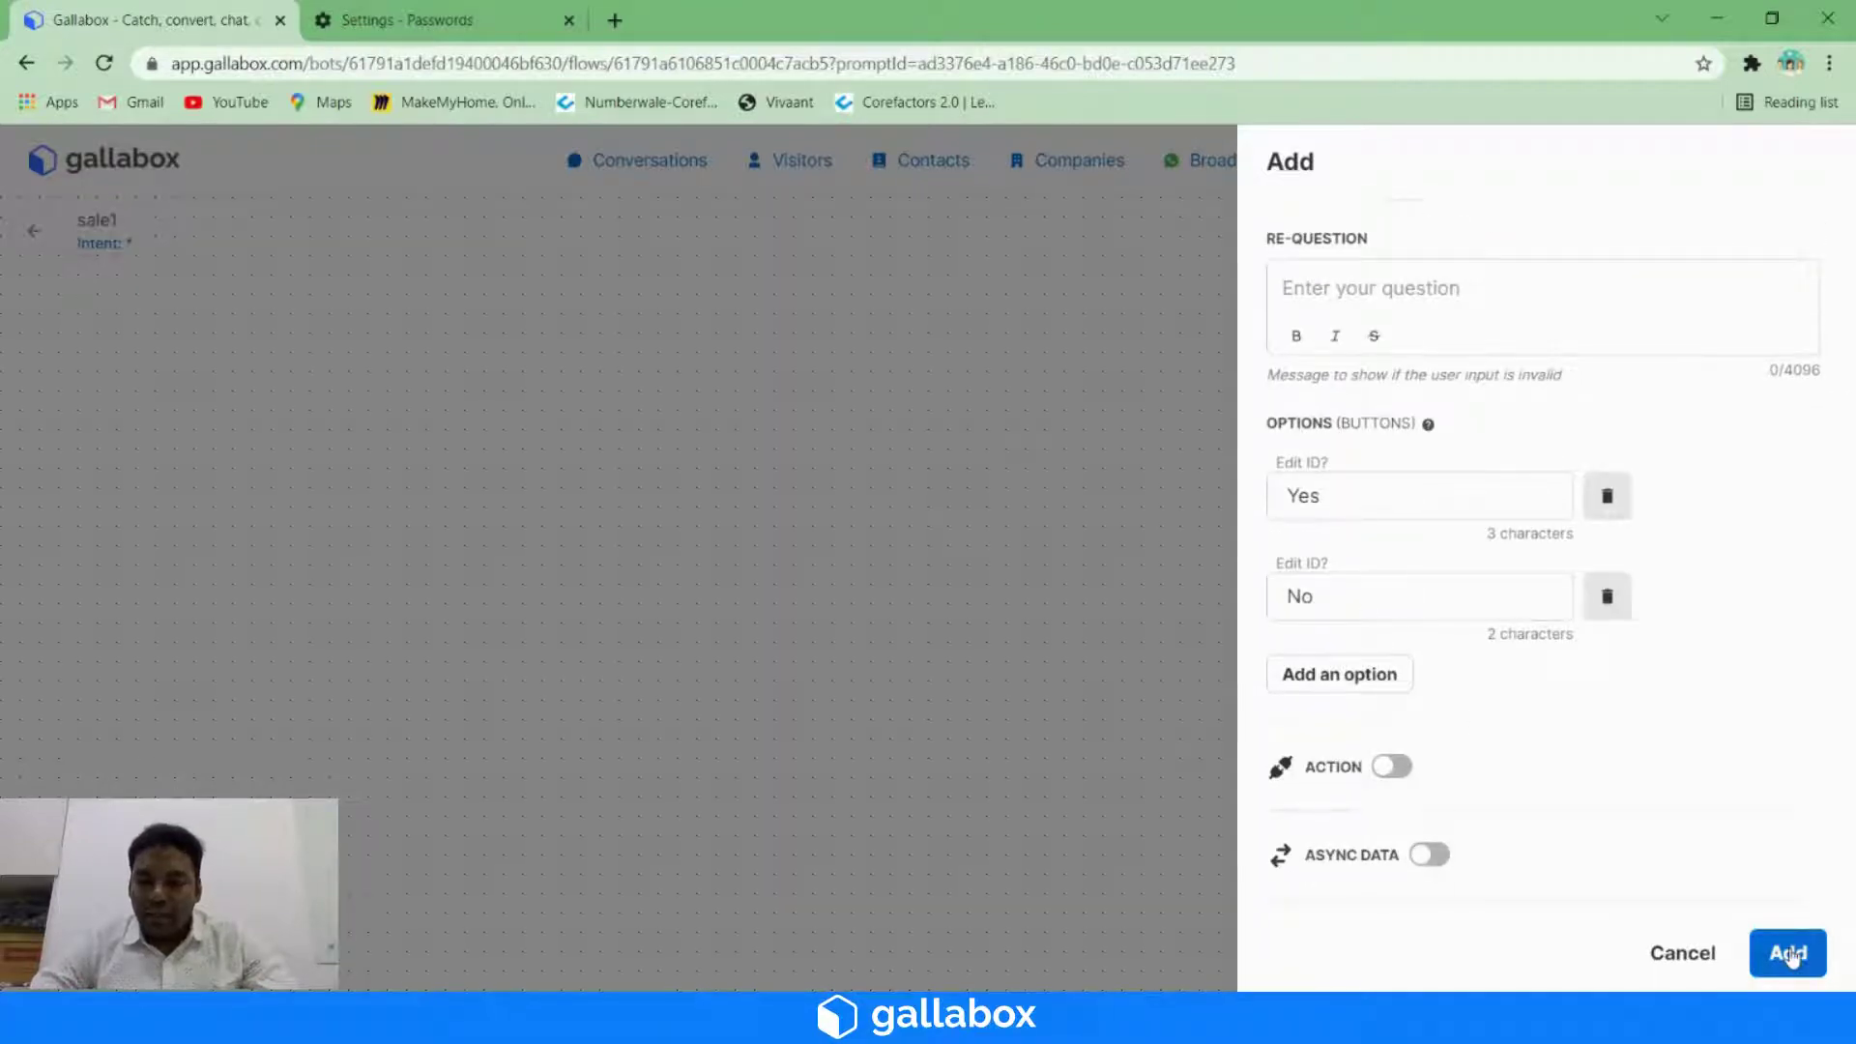
left_click(1789, 955)
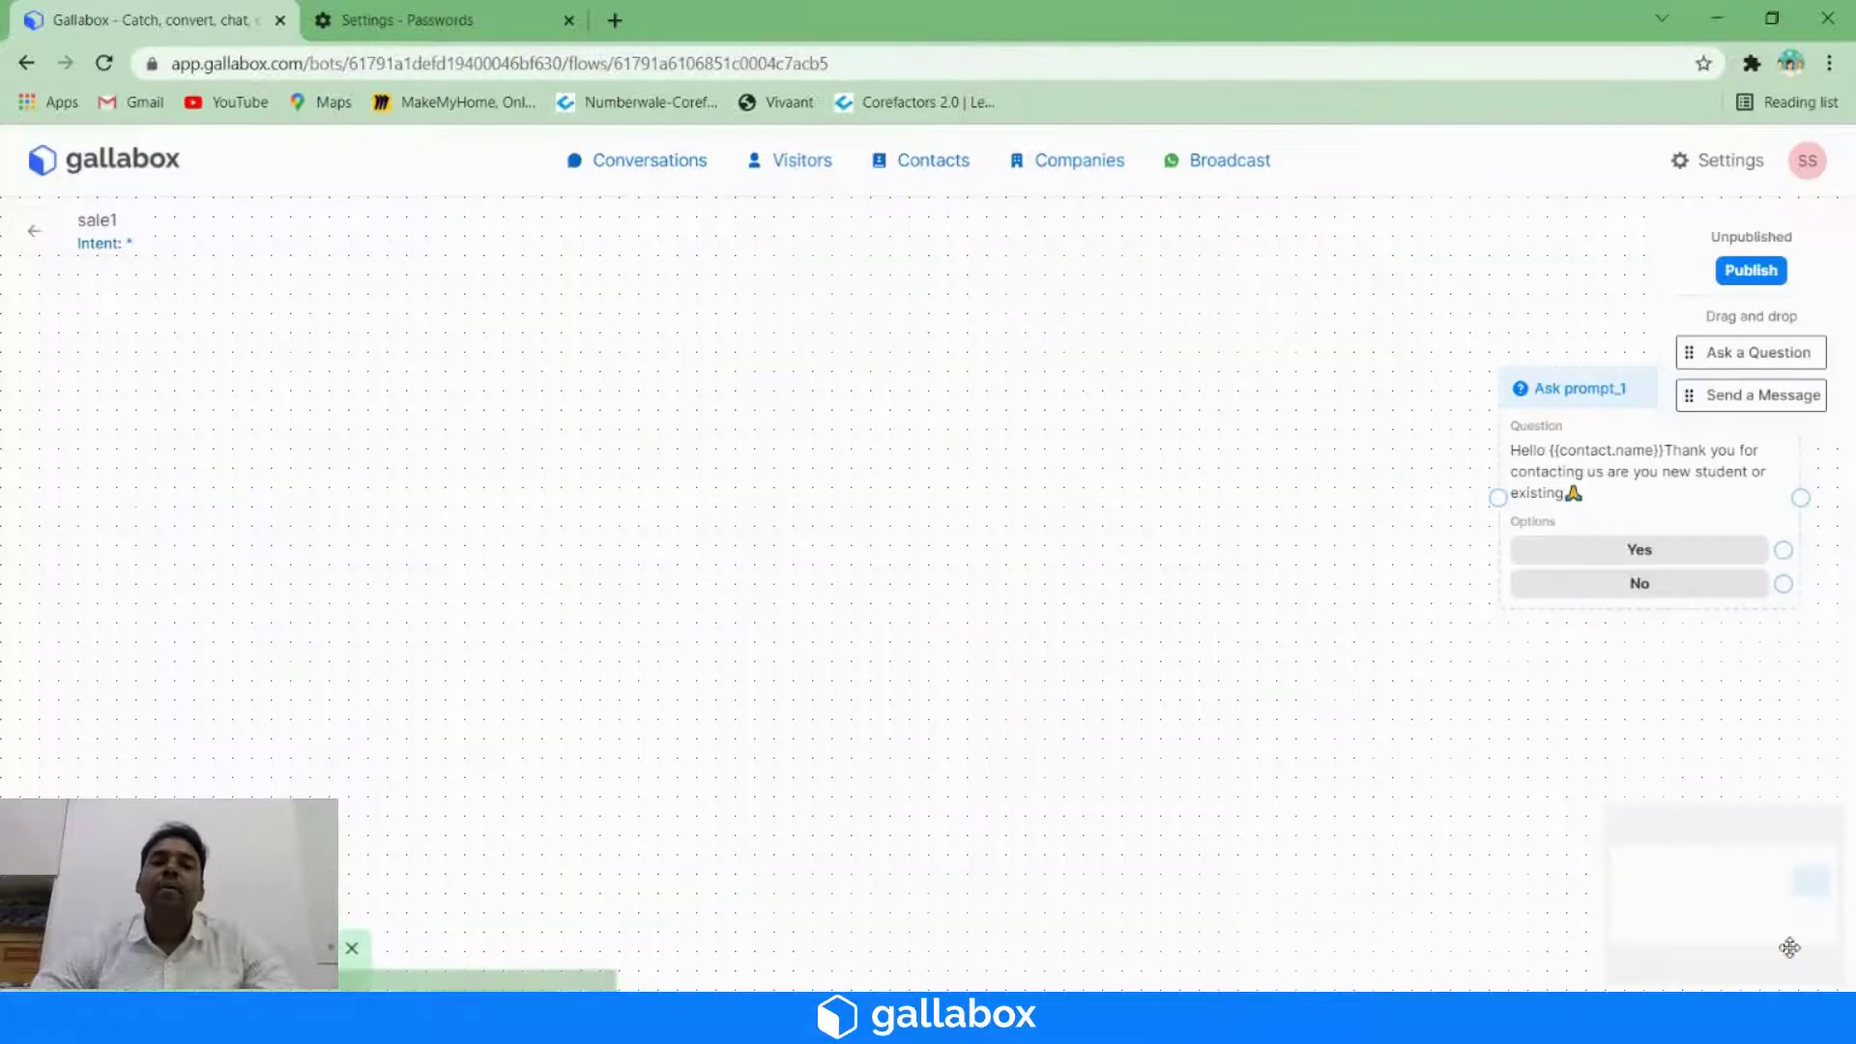
- Drag the prompt_1 question card from the right to the left side of the canvas
left_click_drag(1575, 396, 316, 372)
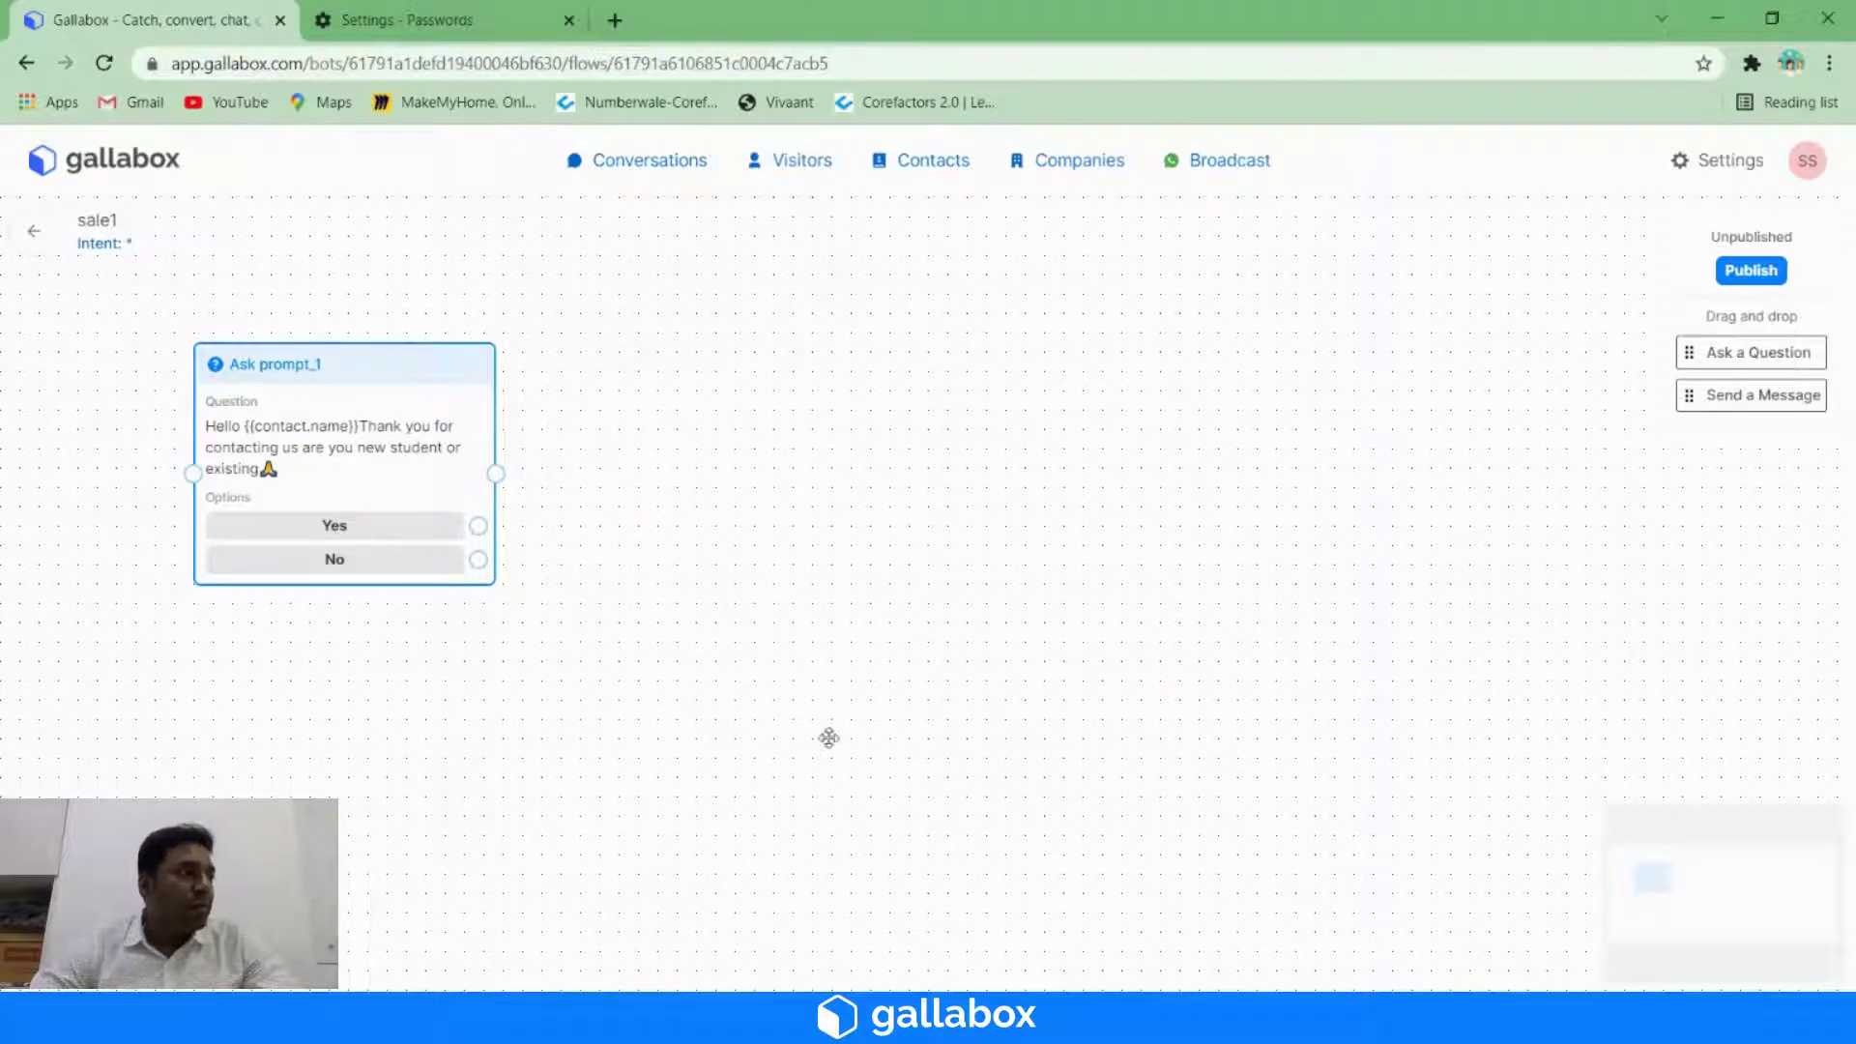
- Copy the No box text (All Courses, All About Acharya, Free Counselling) from the Word flowchart
key("alt+Tab")
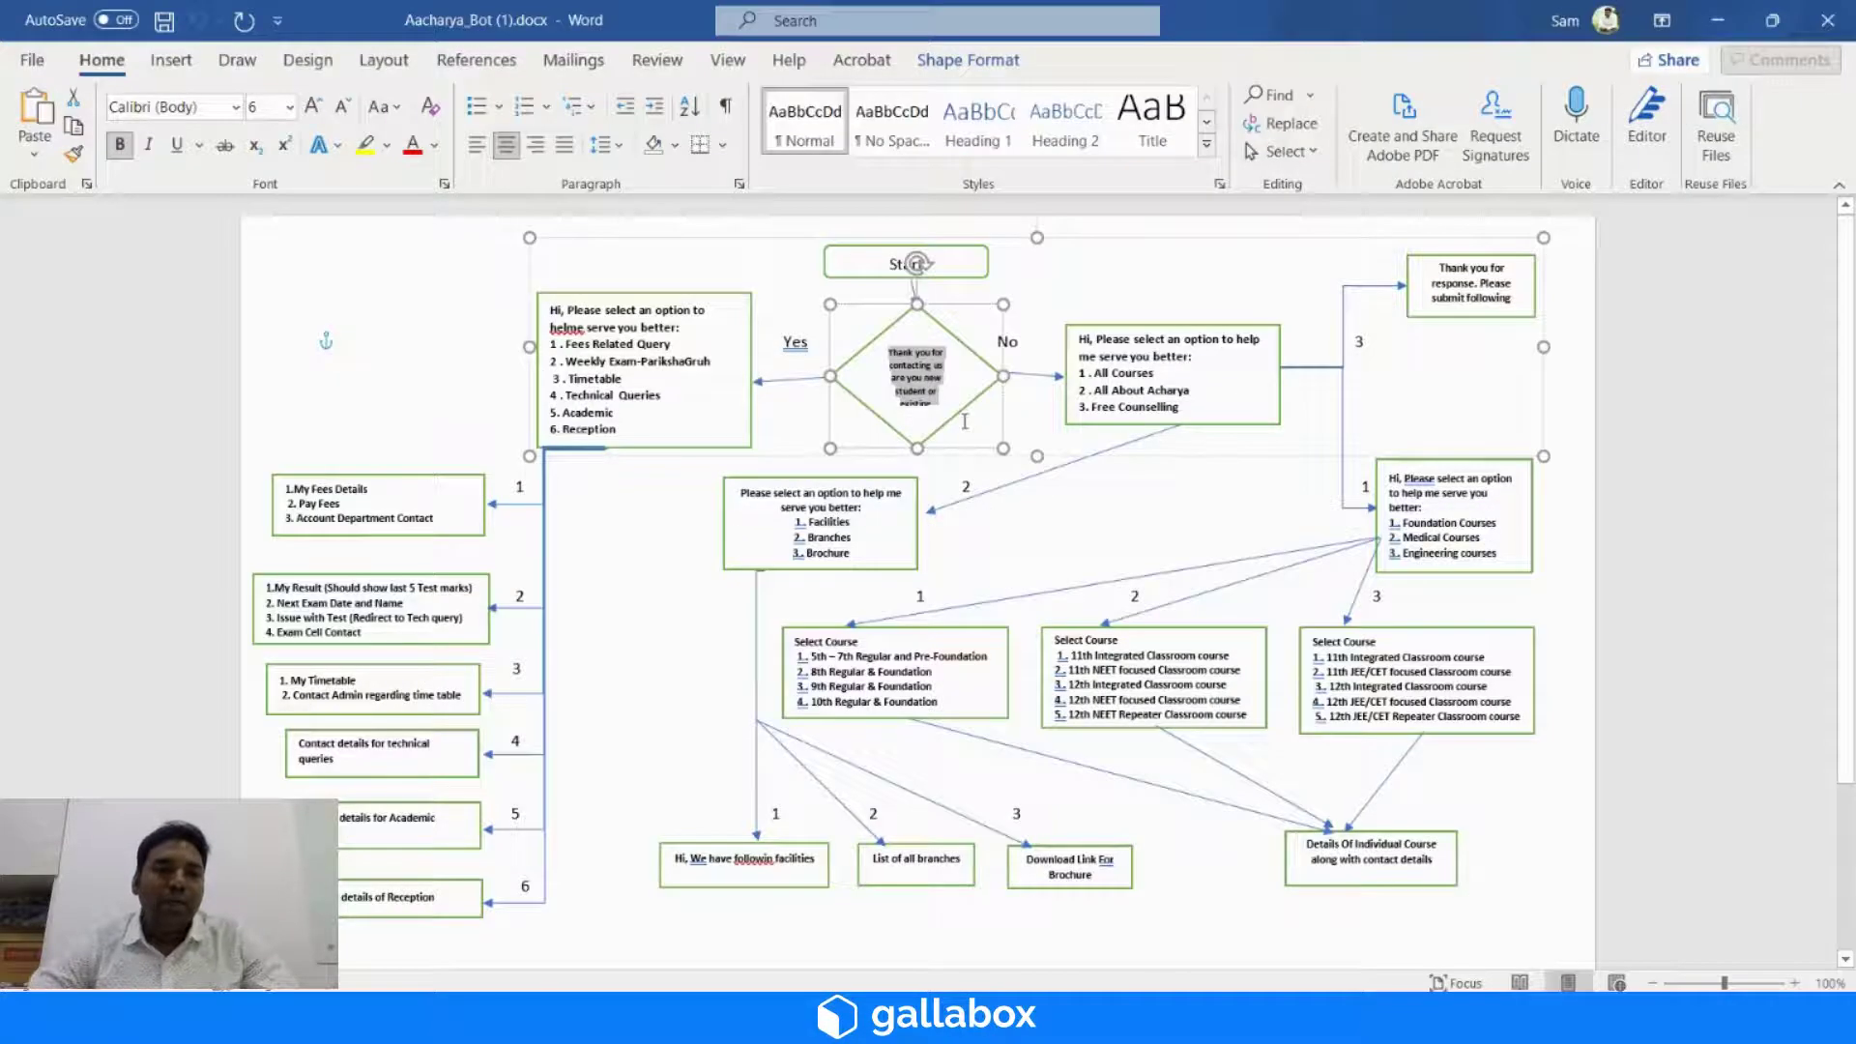
key("alt+Tab")
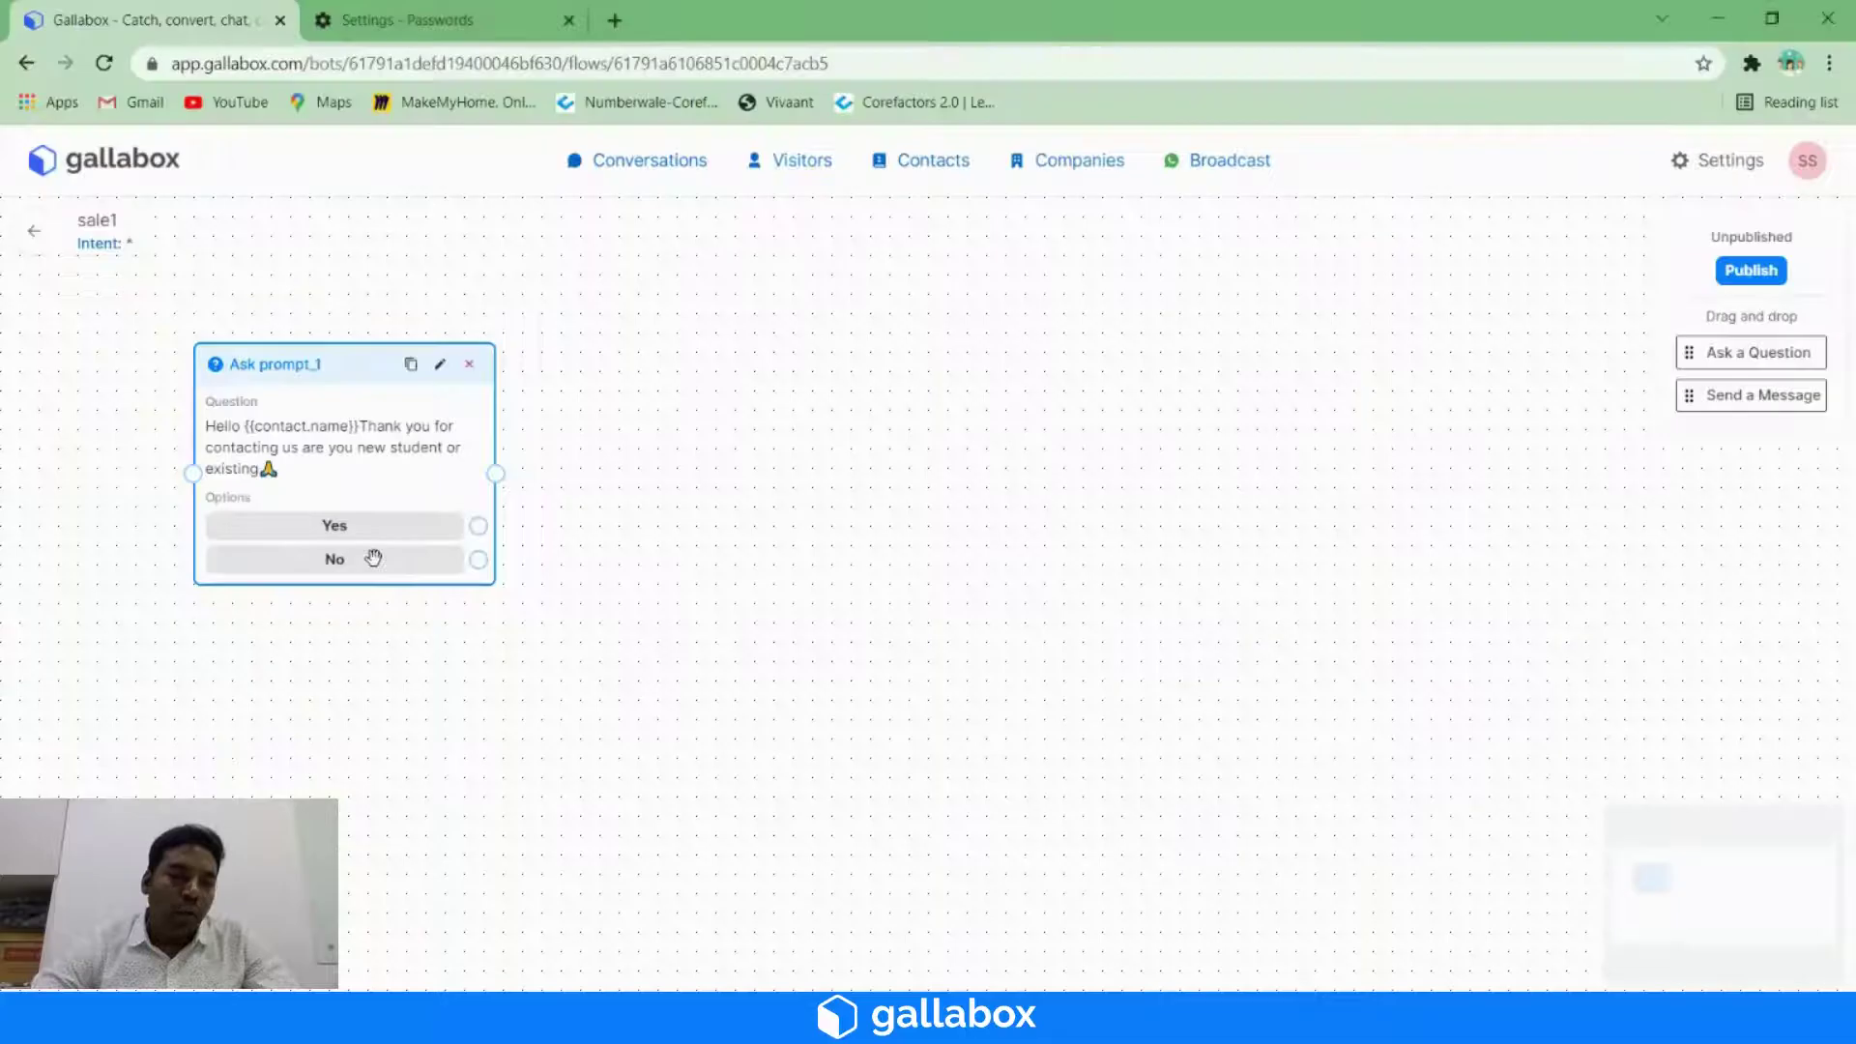
key("alt+Tab")
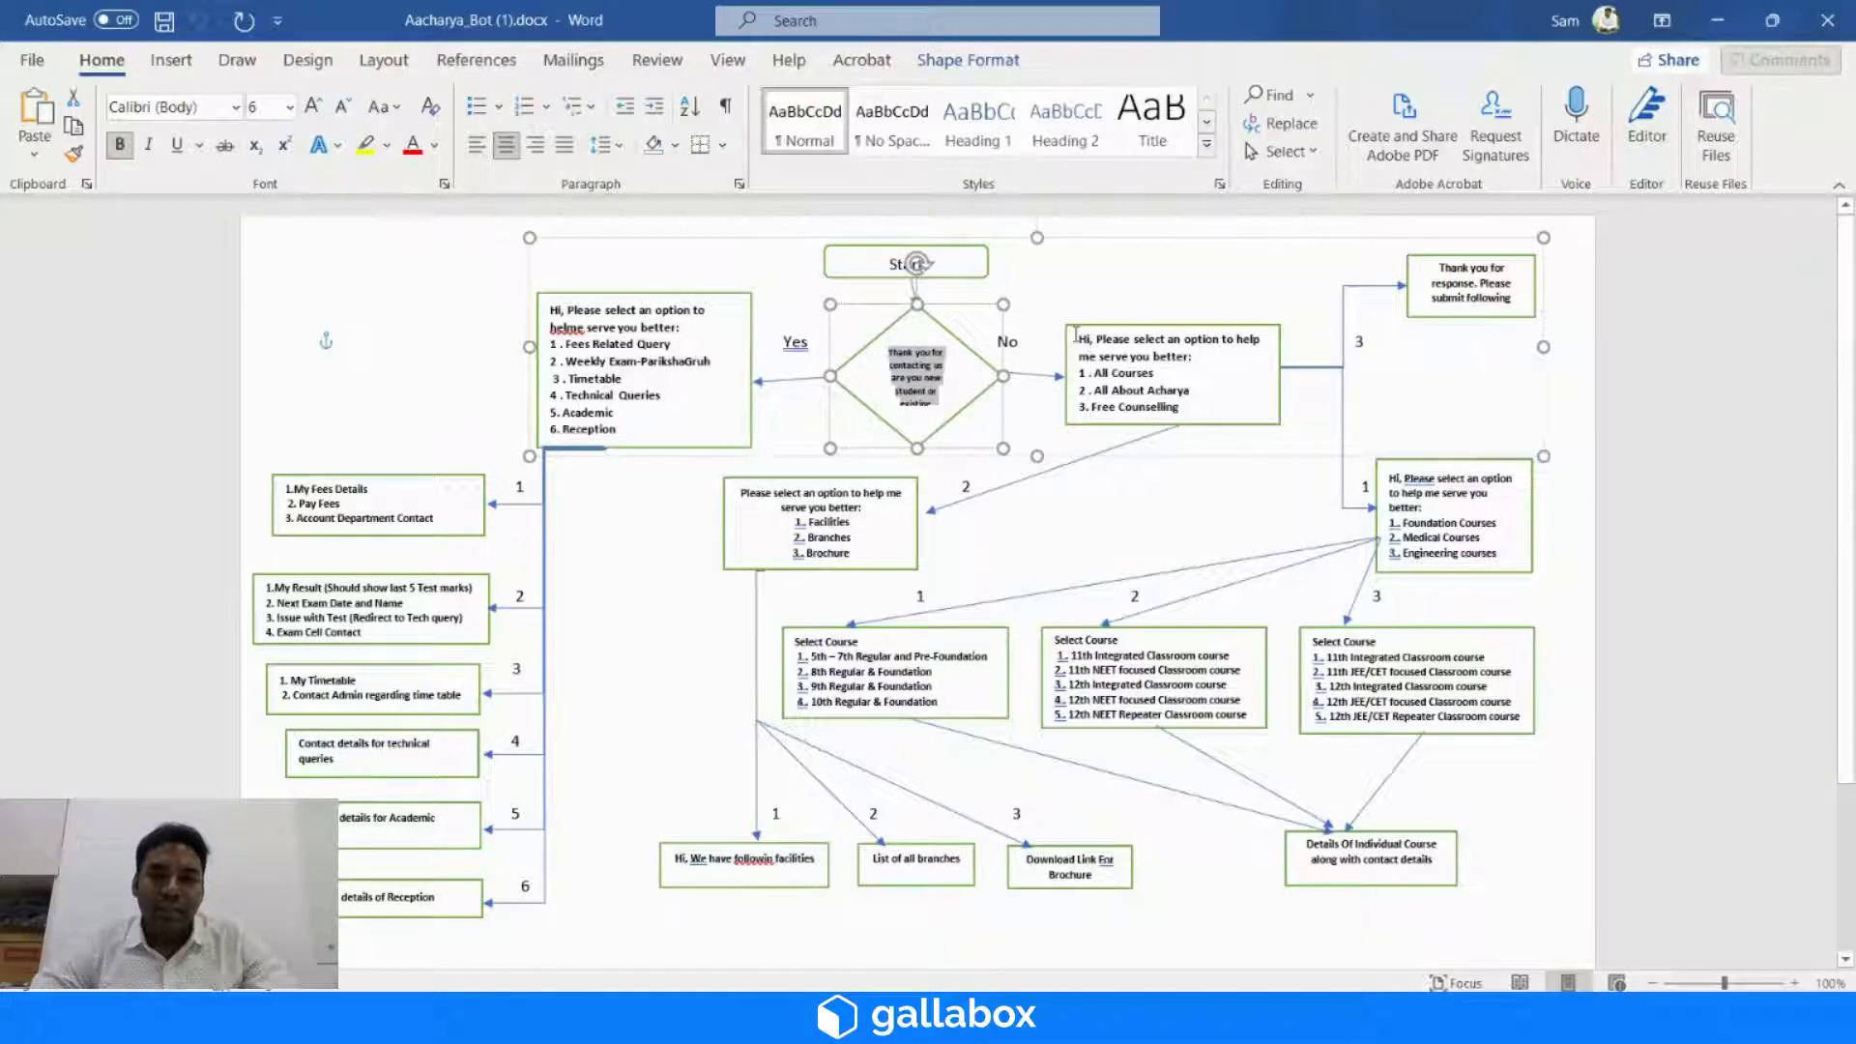
left_click_drag(1075, 335, 1189, 410)
key("ctrl+c")
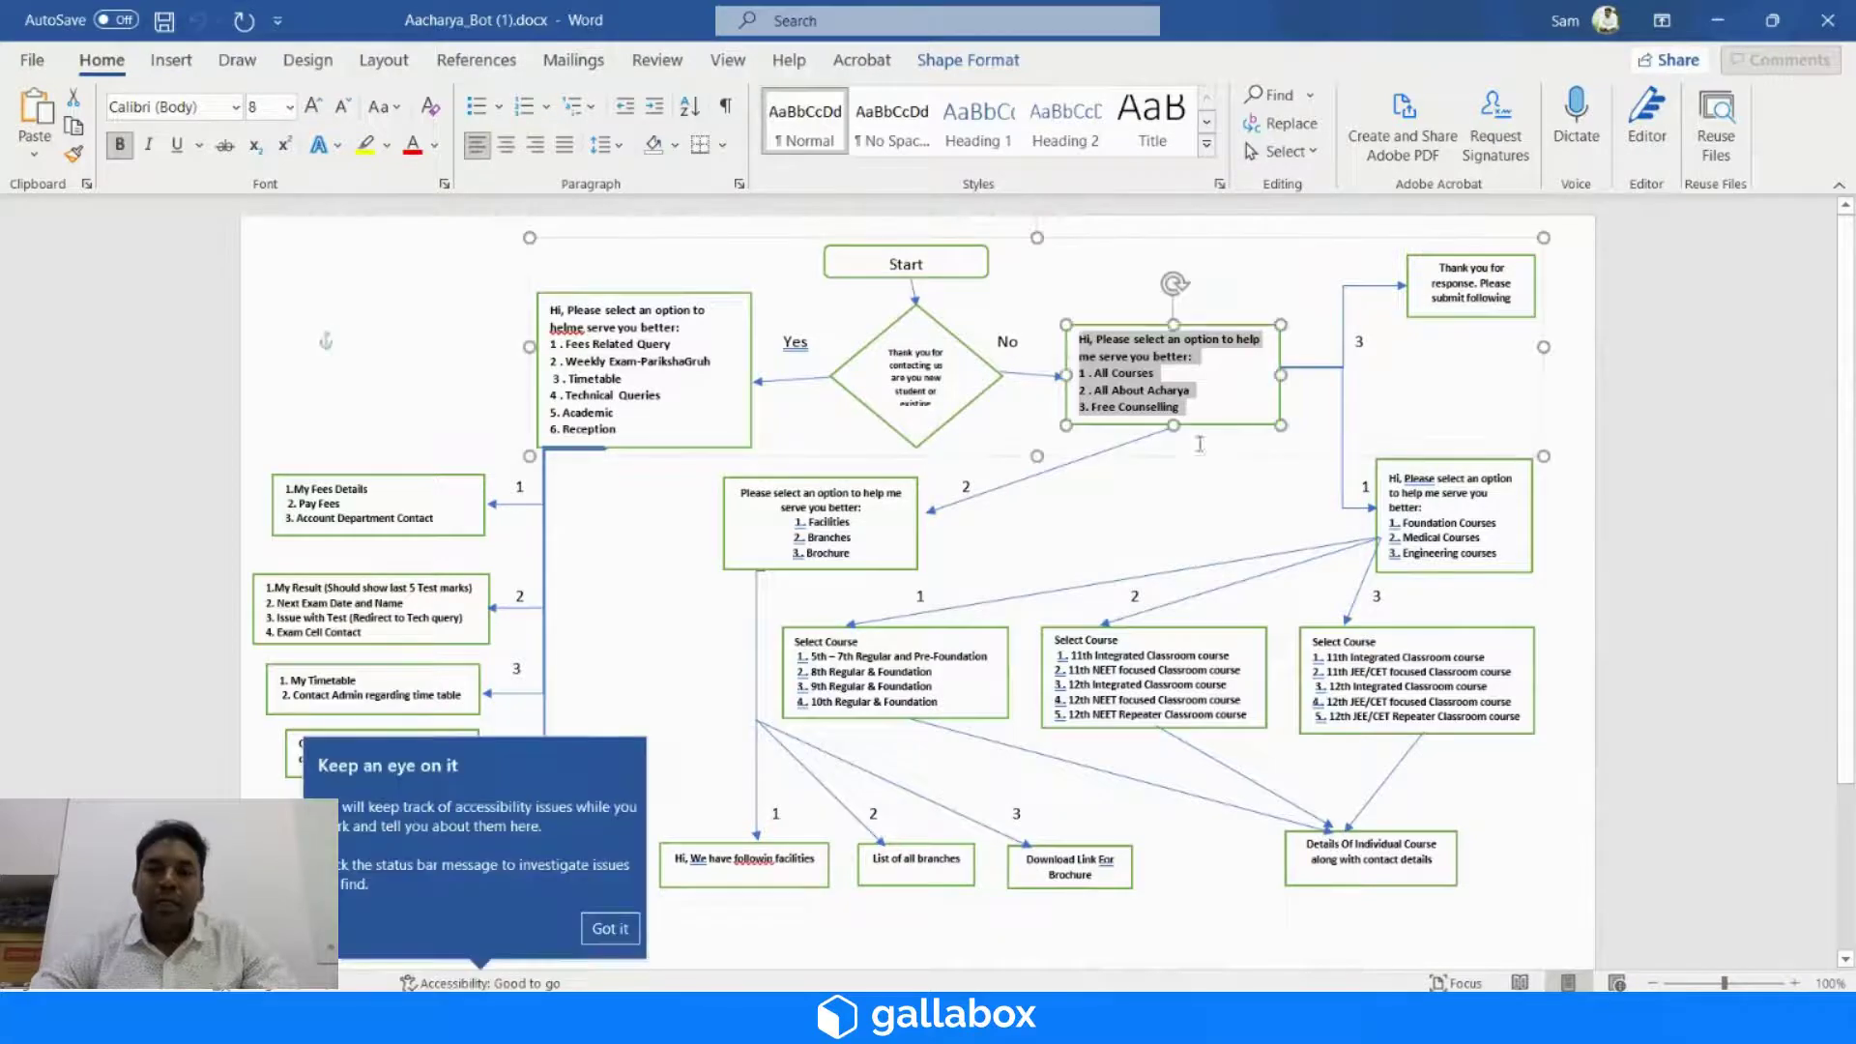
key("alt+Tab")
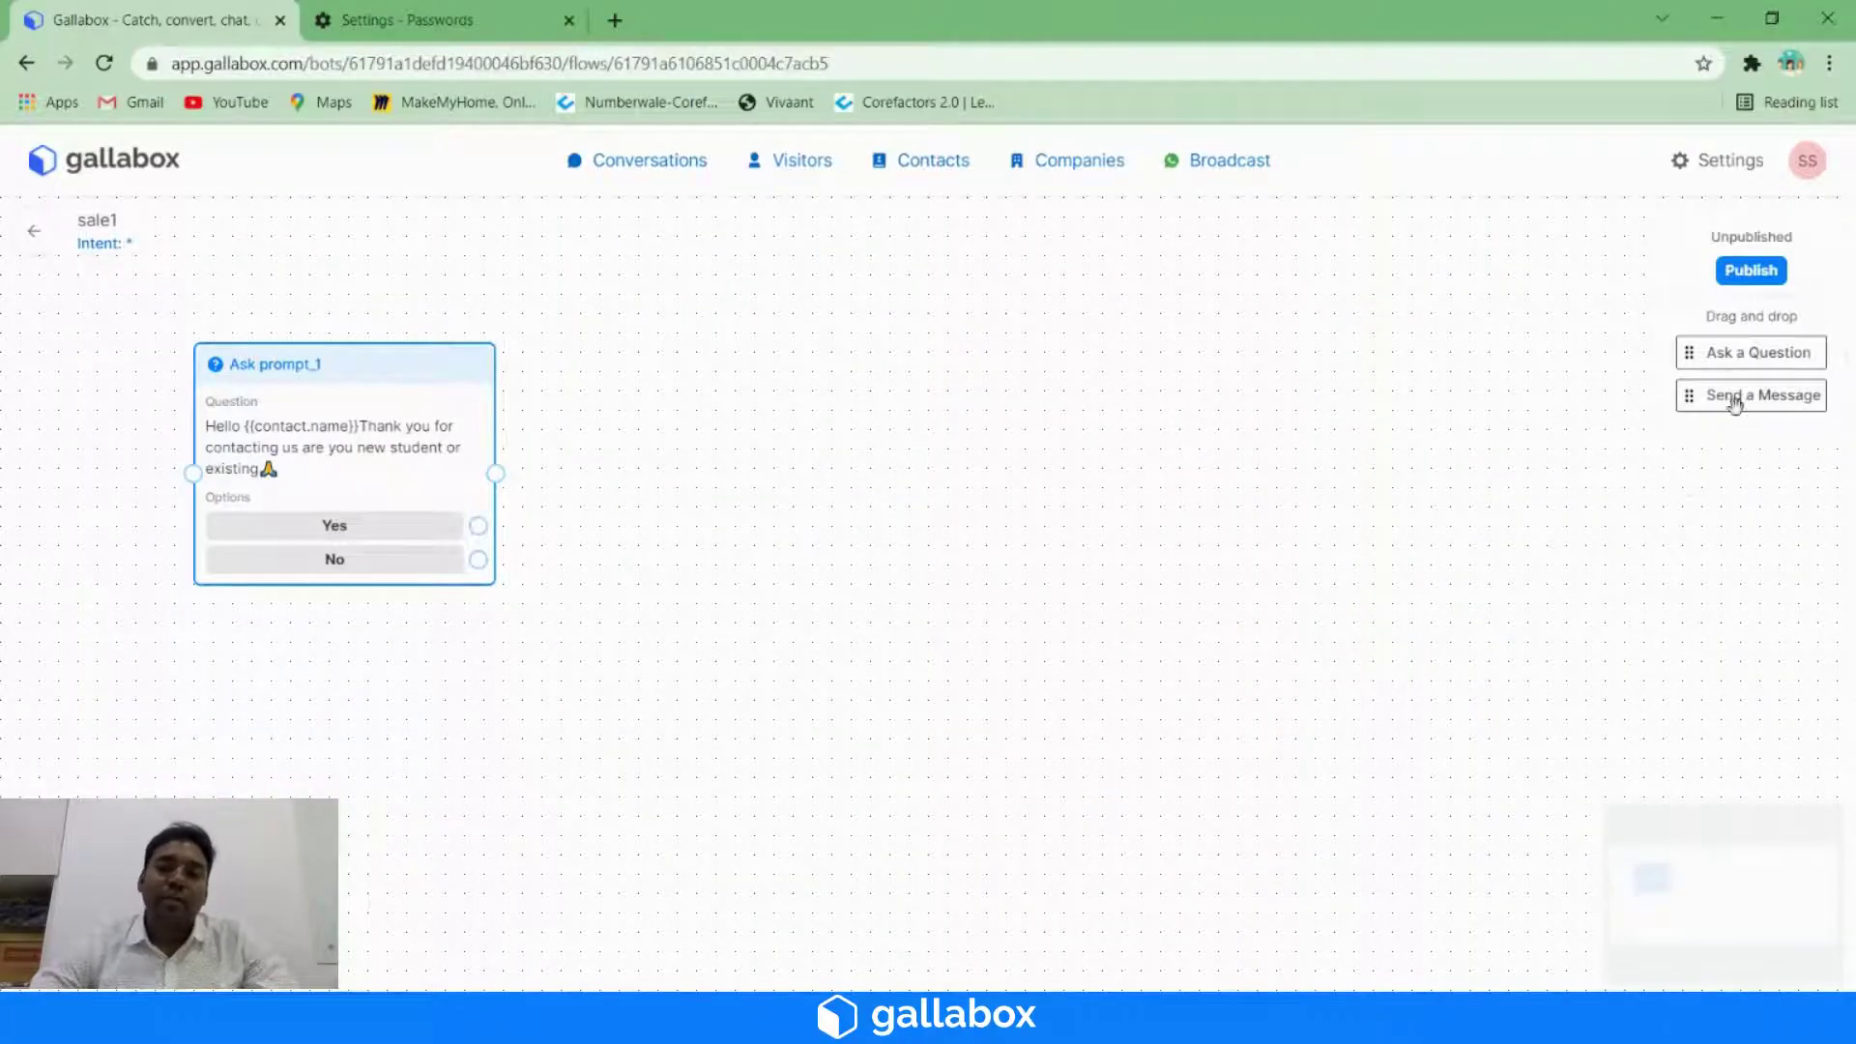
- Add a prompt_2 Send a Message card listing All Courses, All About Acharya and Free Counselling
left_click_drag(1744, 398, 1223, 404)
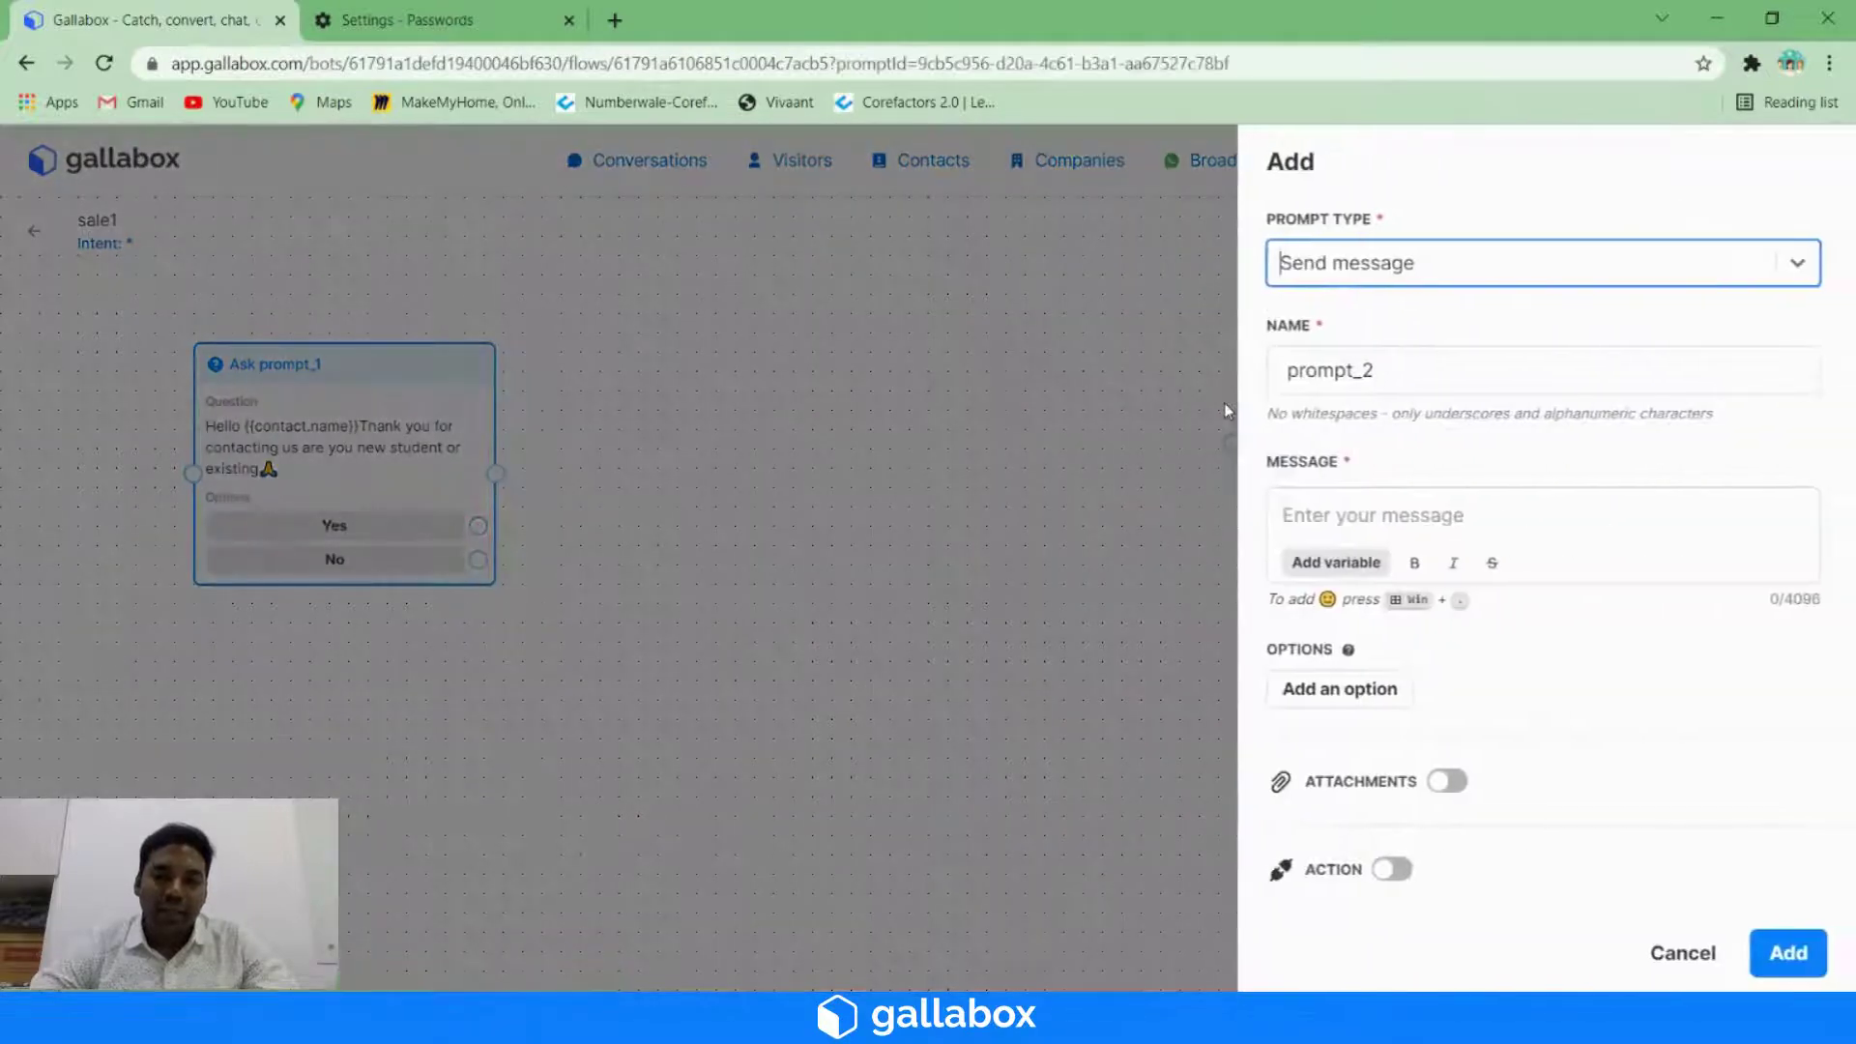
left_click(1329, 513)
key("ctrl+v")
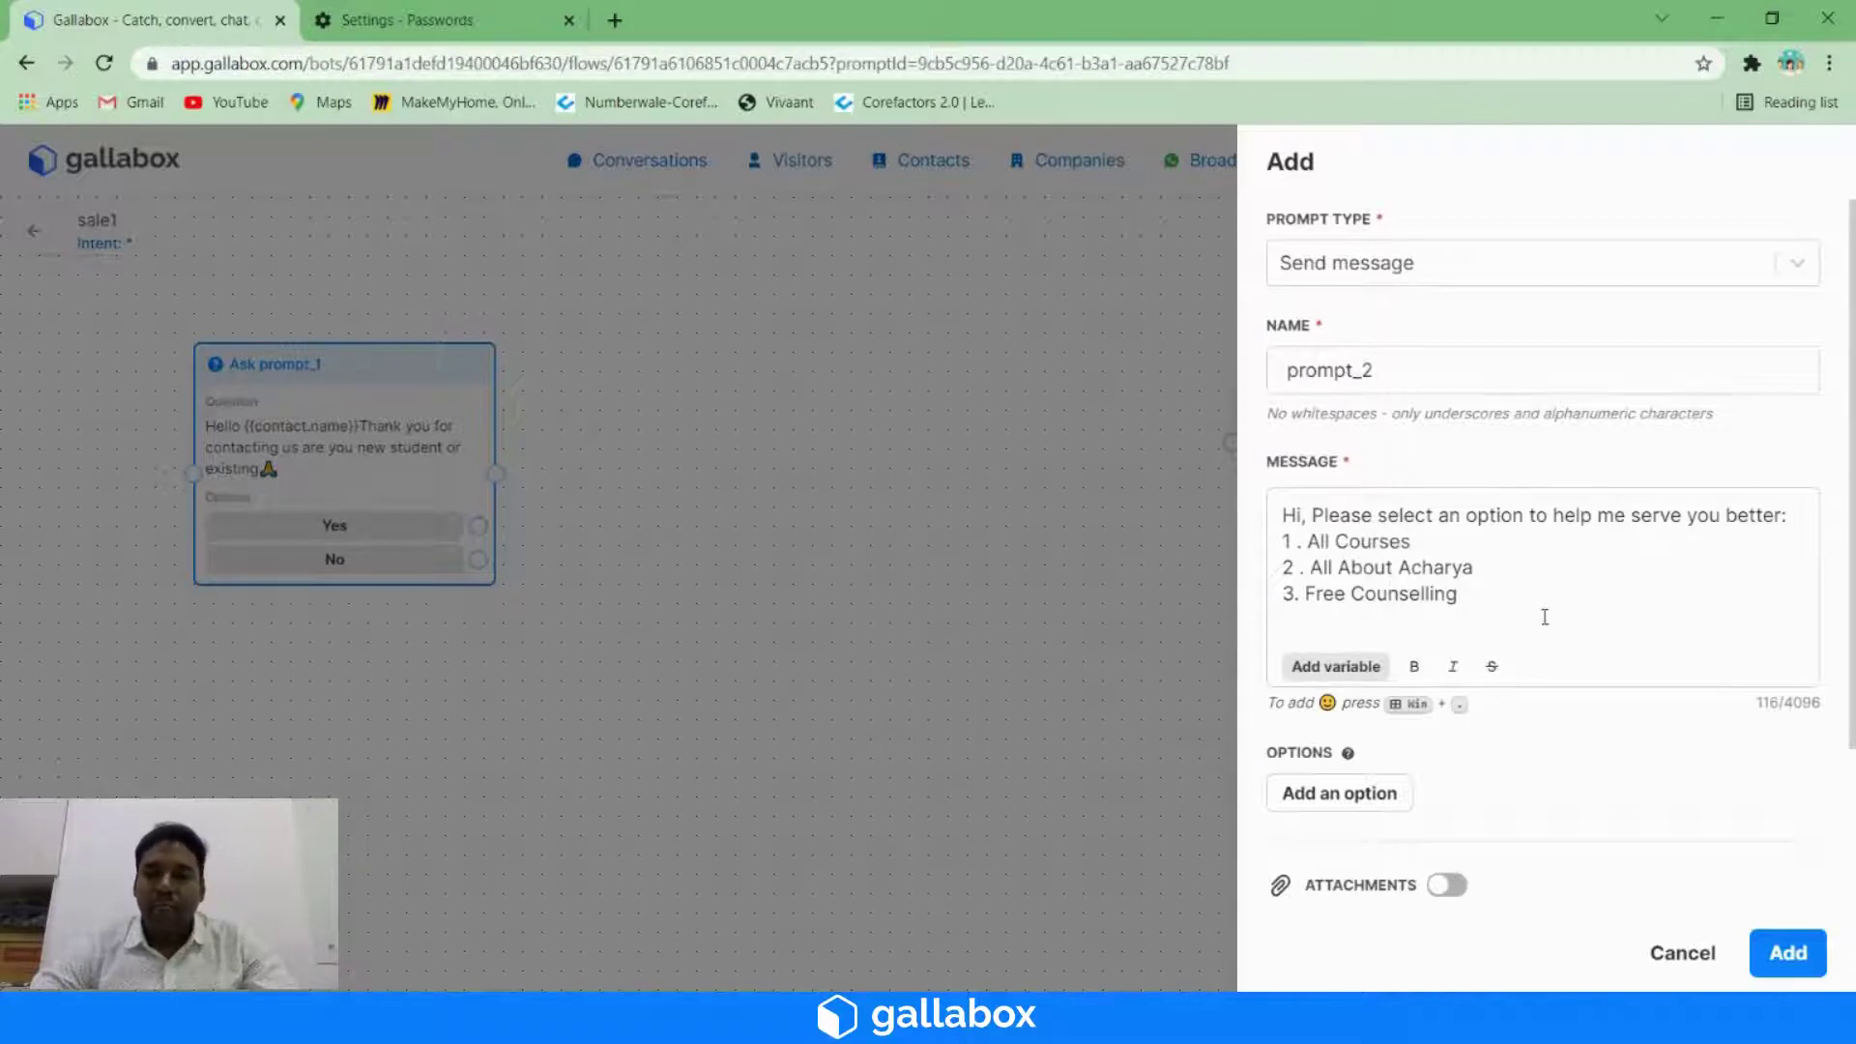
scroll(1472, 519, "down", 2)
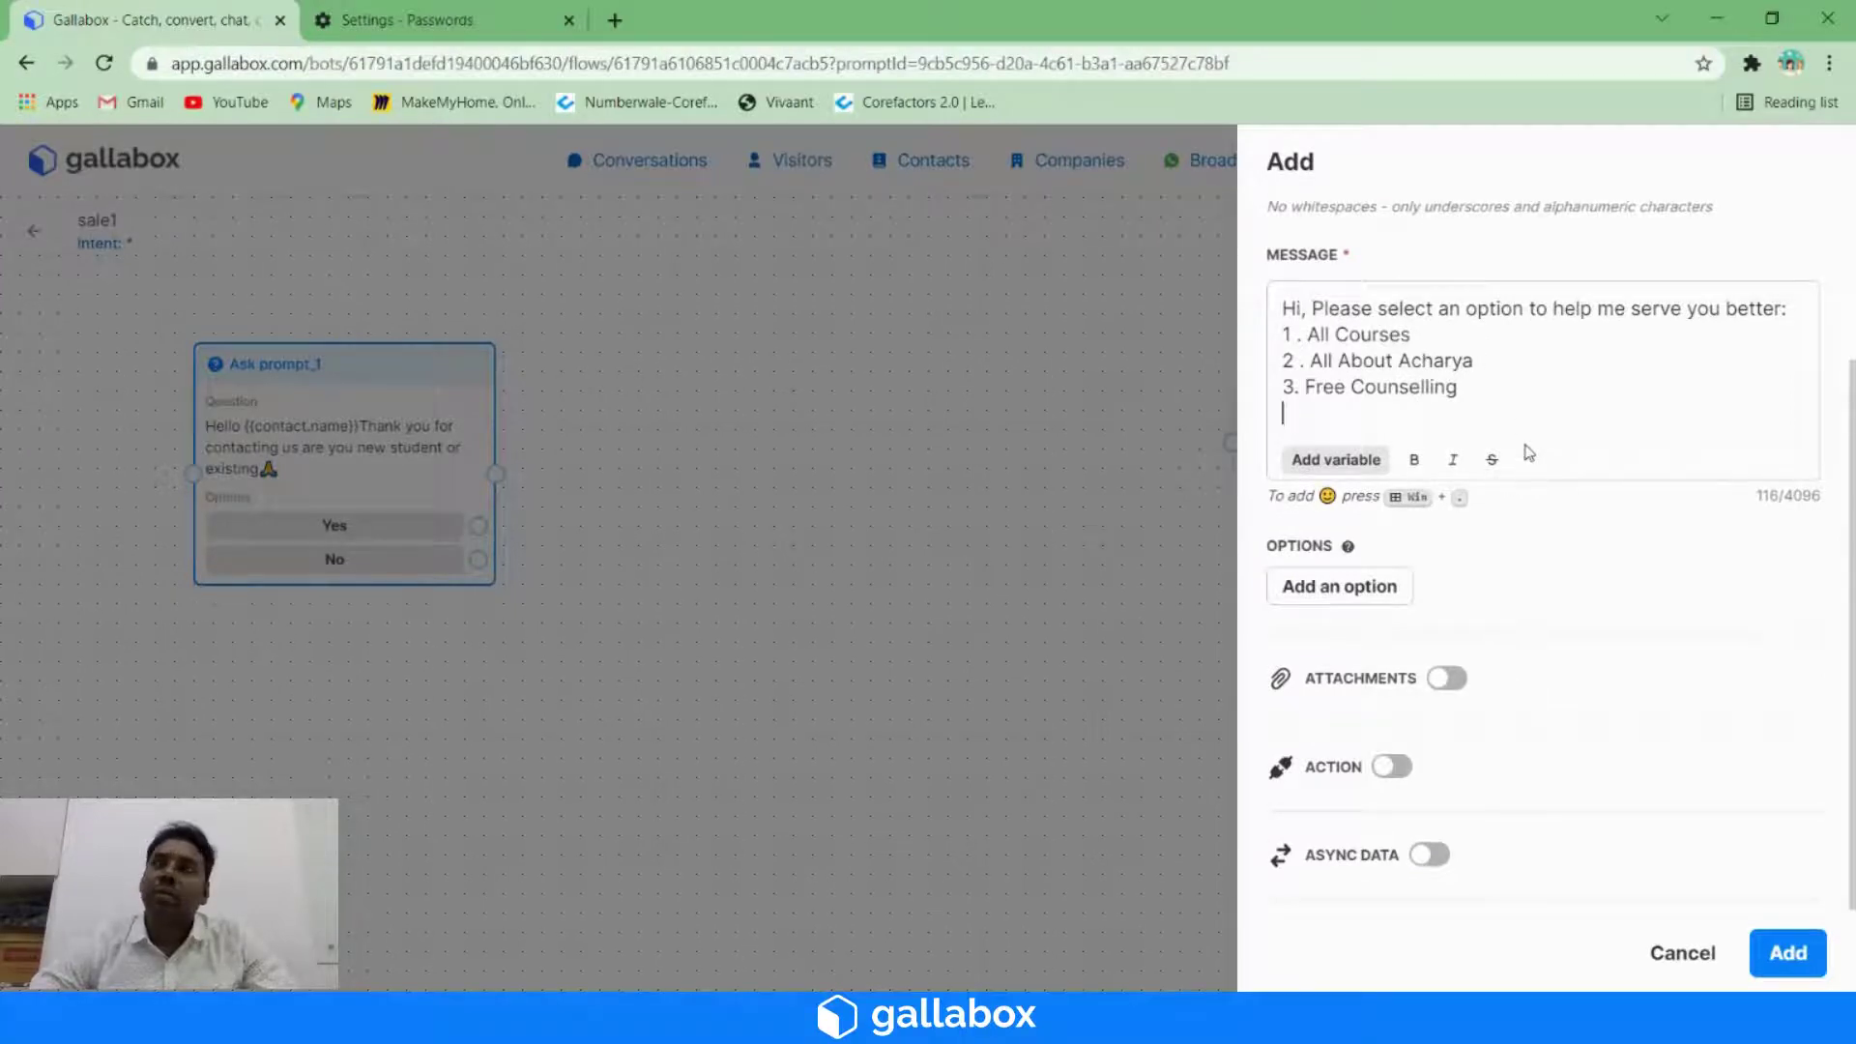
- Enable an Unassign Conversation action on prompt_2 and add the card to the canvas
left_click(1394, 768)
scroll(1450, 604, "down", 1)
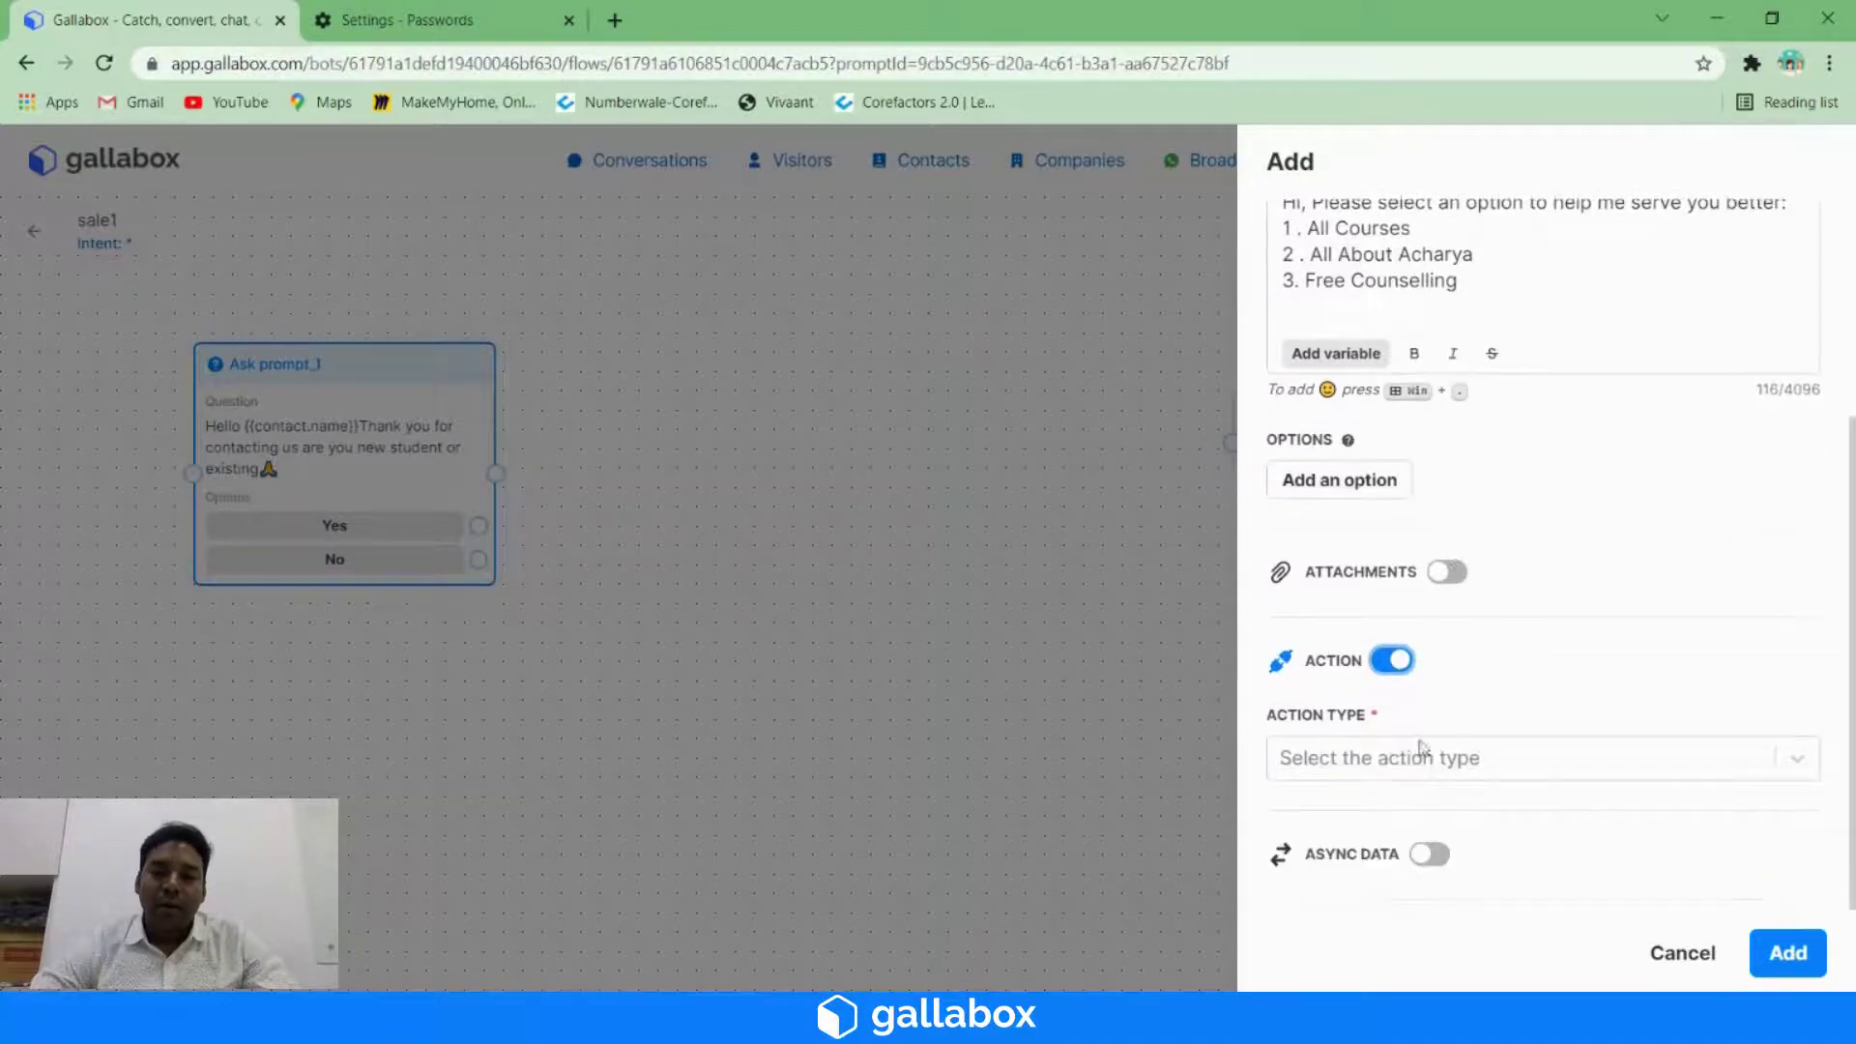
left_click(1387, 764)
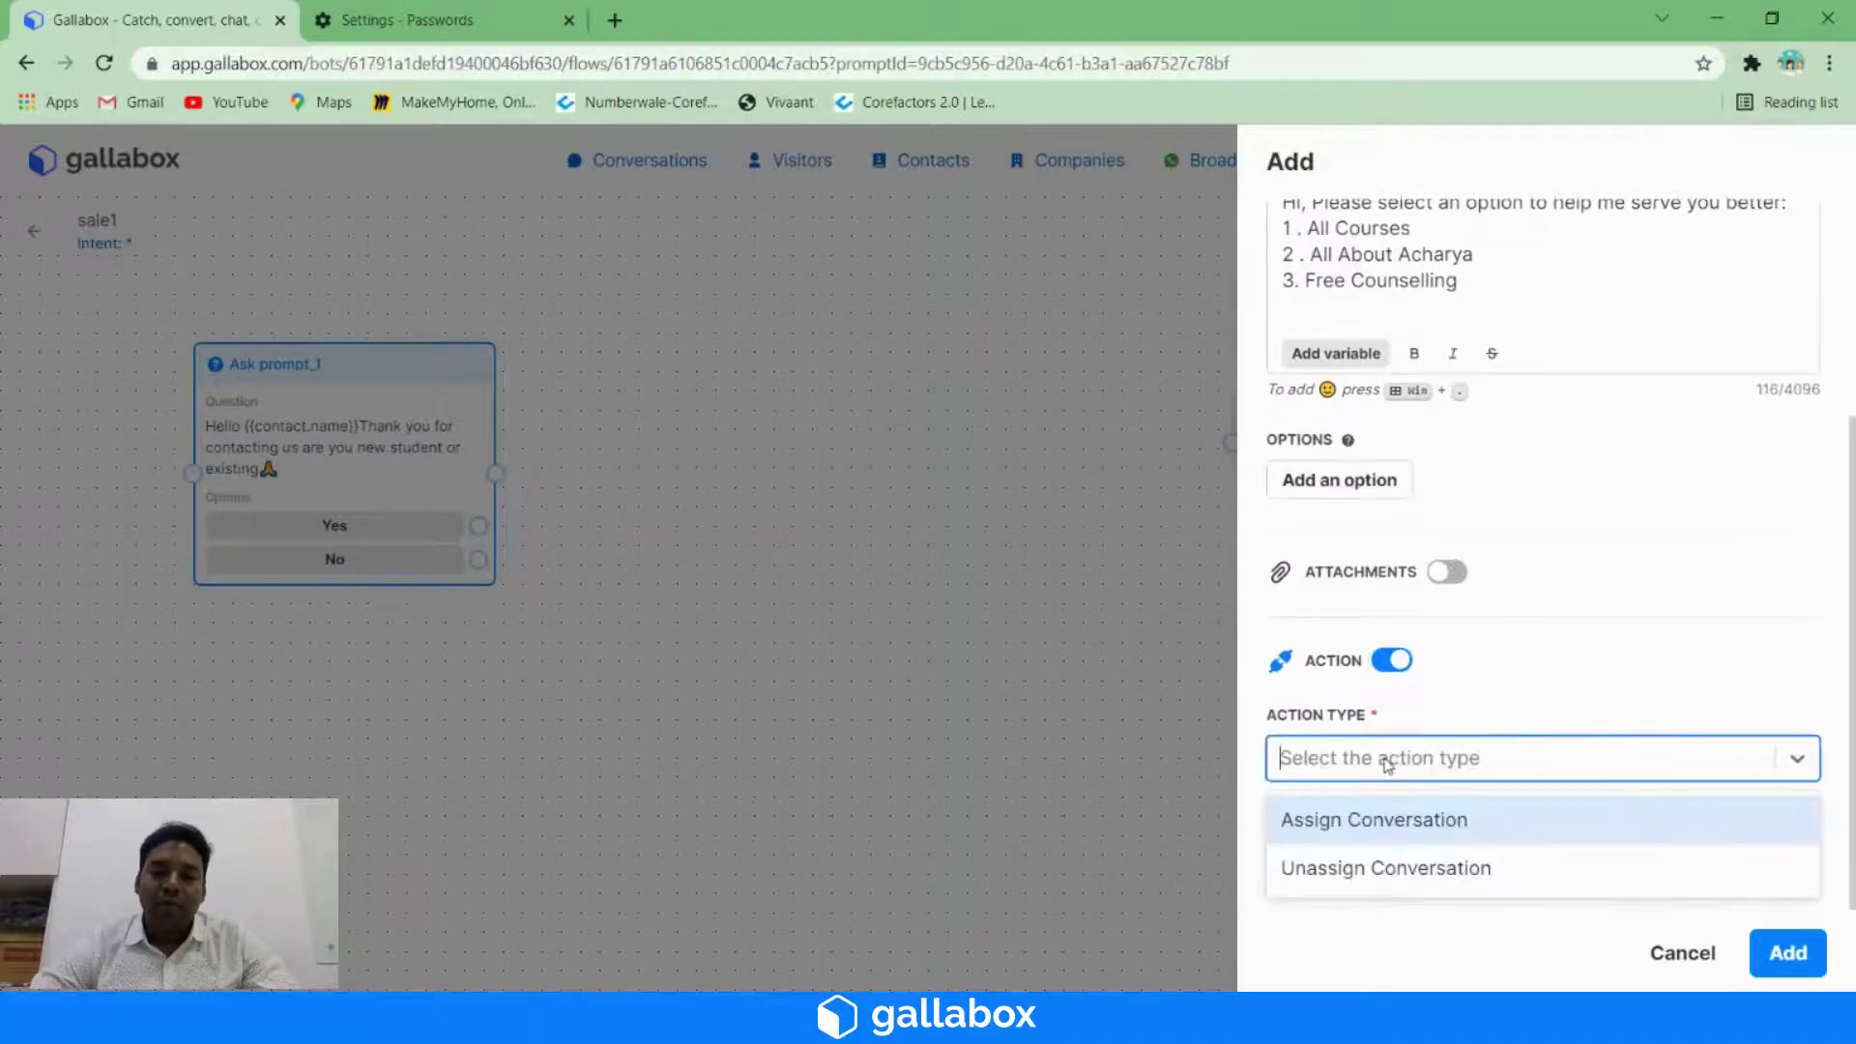
left_click(1418, 867)
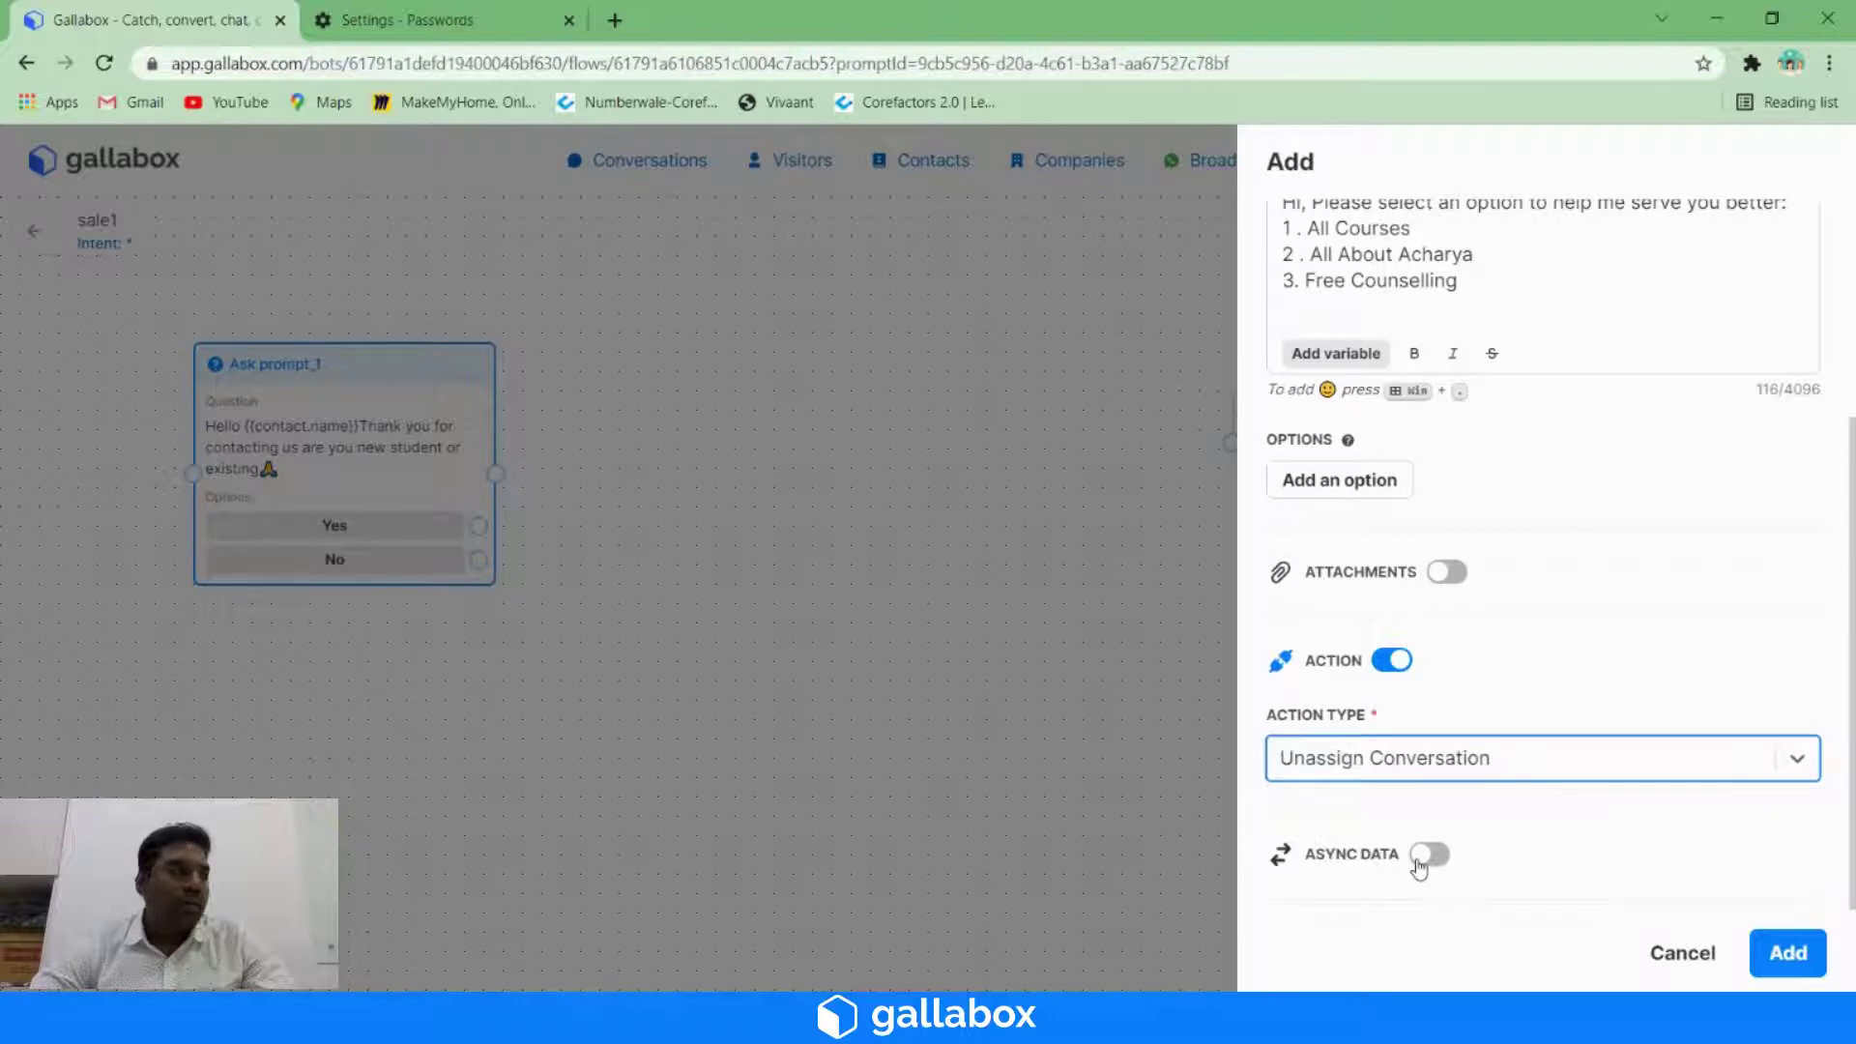
left_click(1475, 764)
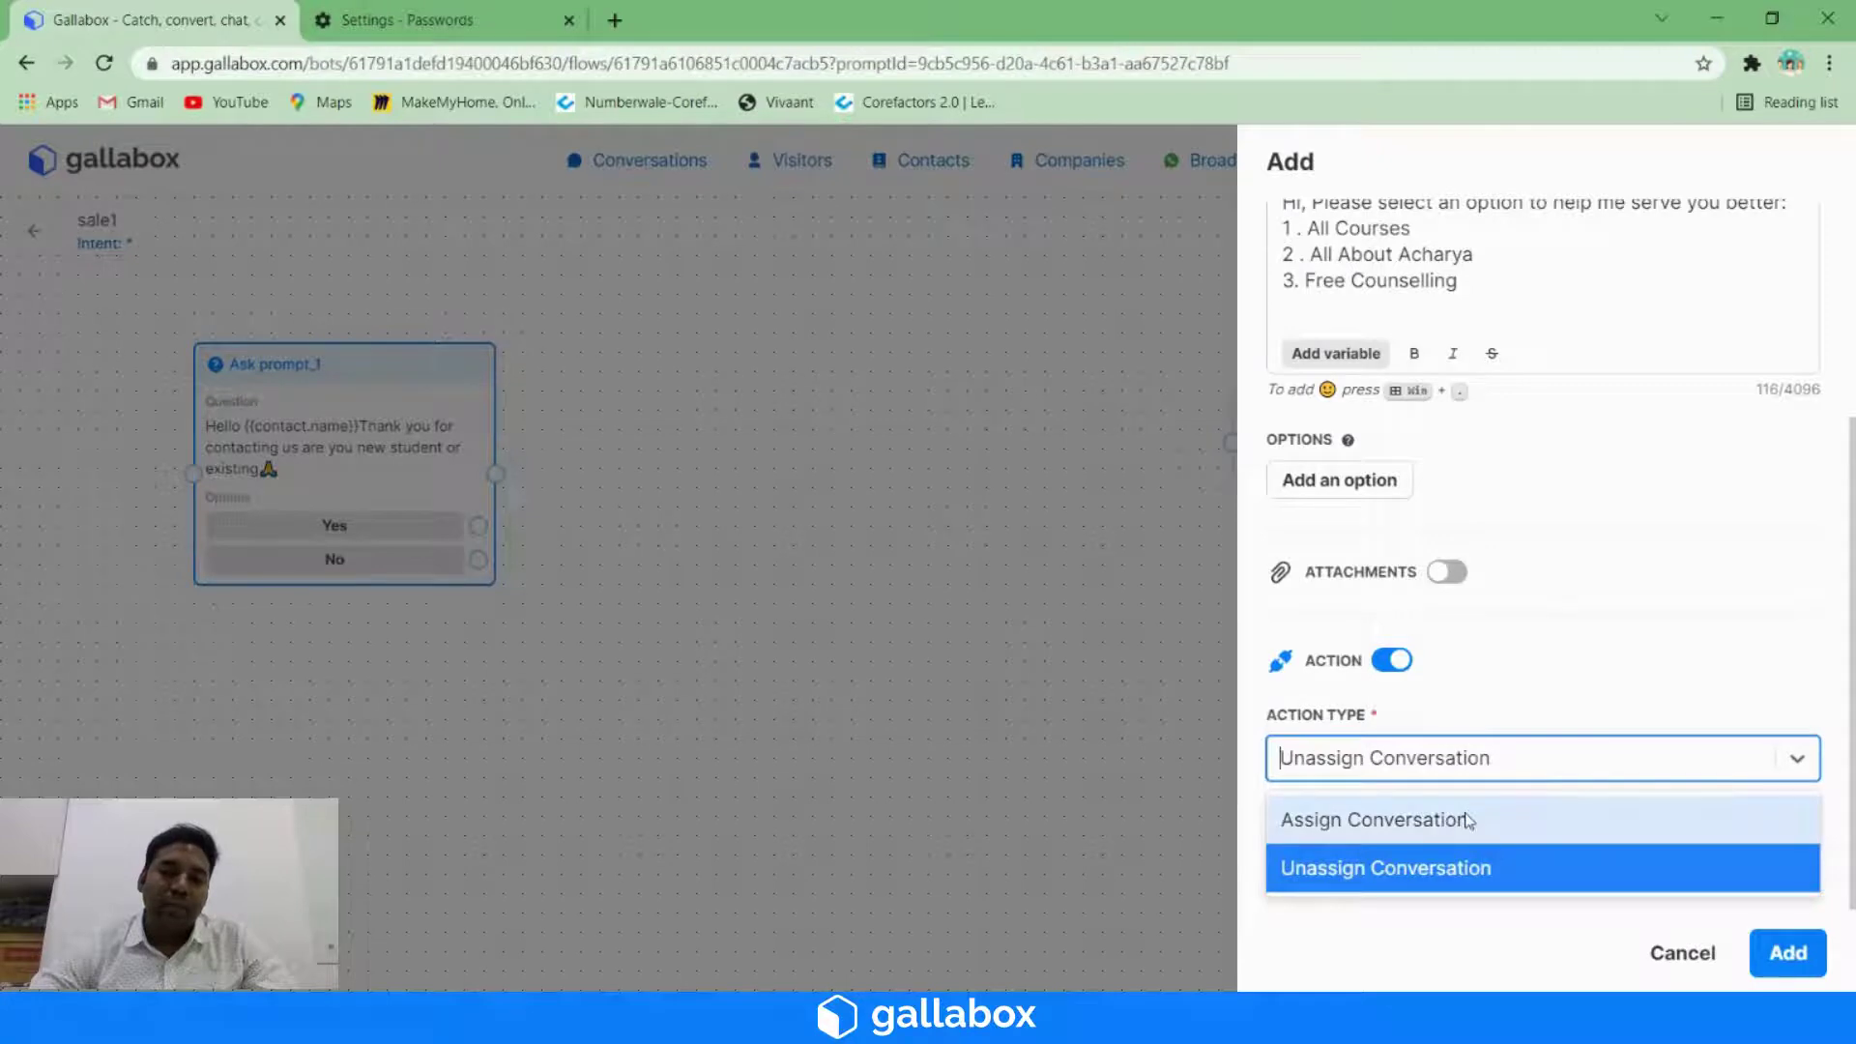
left_click(1396, 820)
scroll(1495, 612, "down", 2)
left_click(1392, 746)
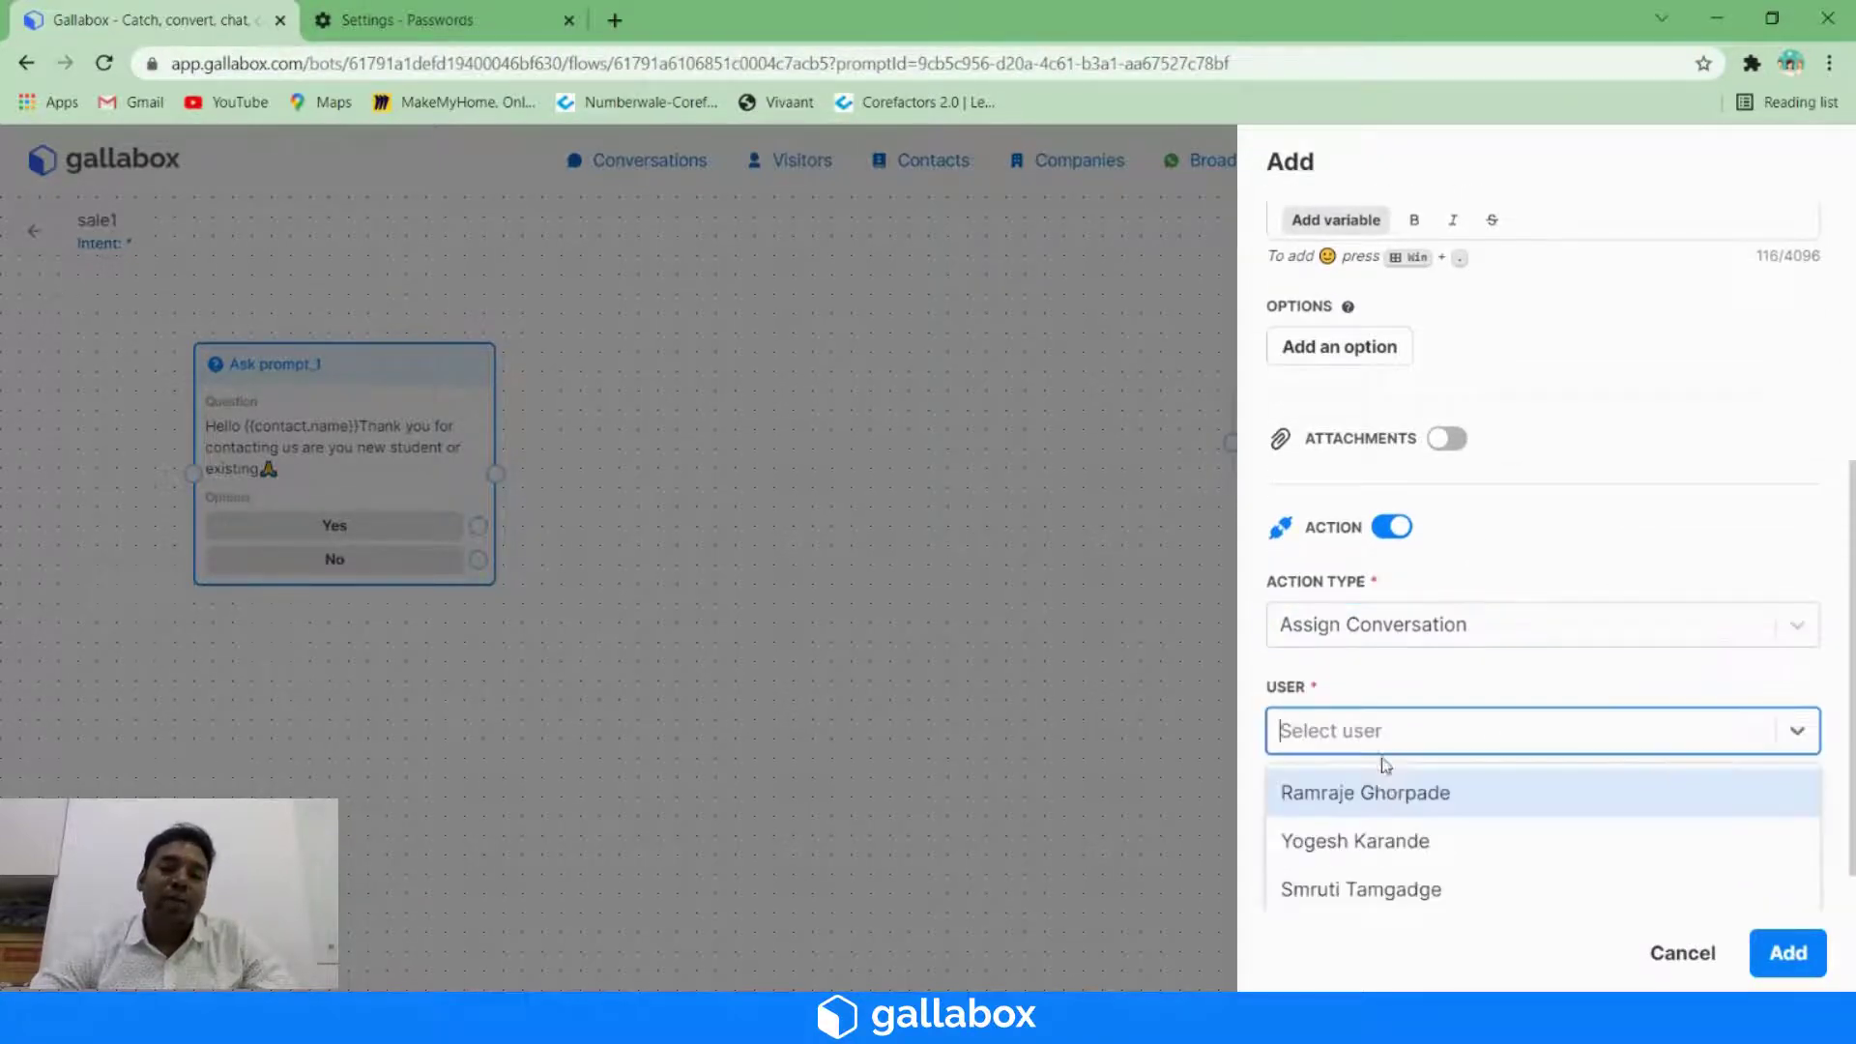
left_click(1411, 636)
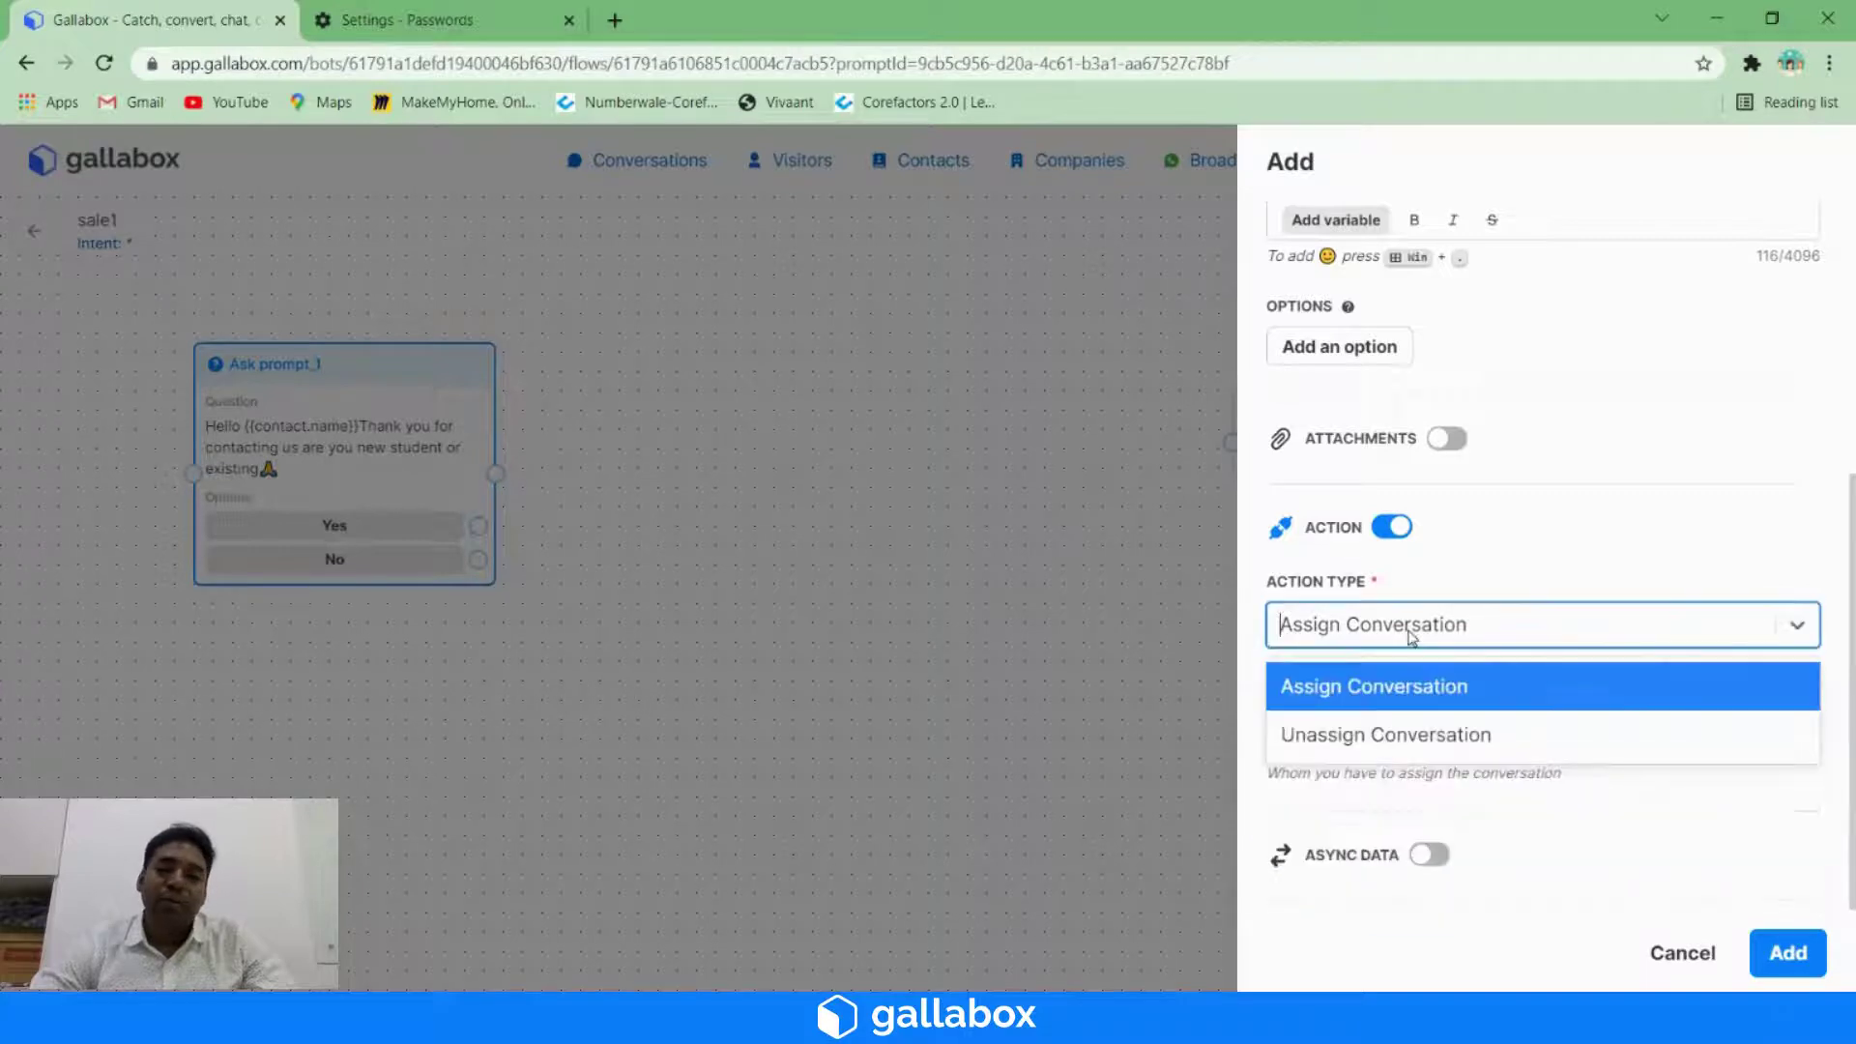
left_click(1354, 737)
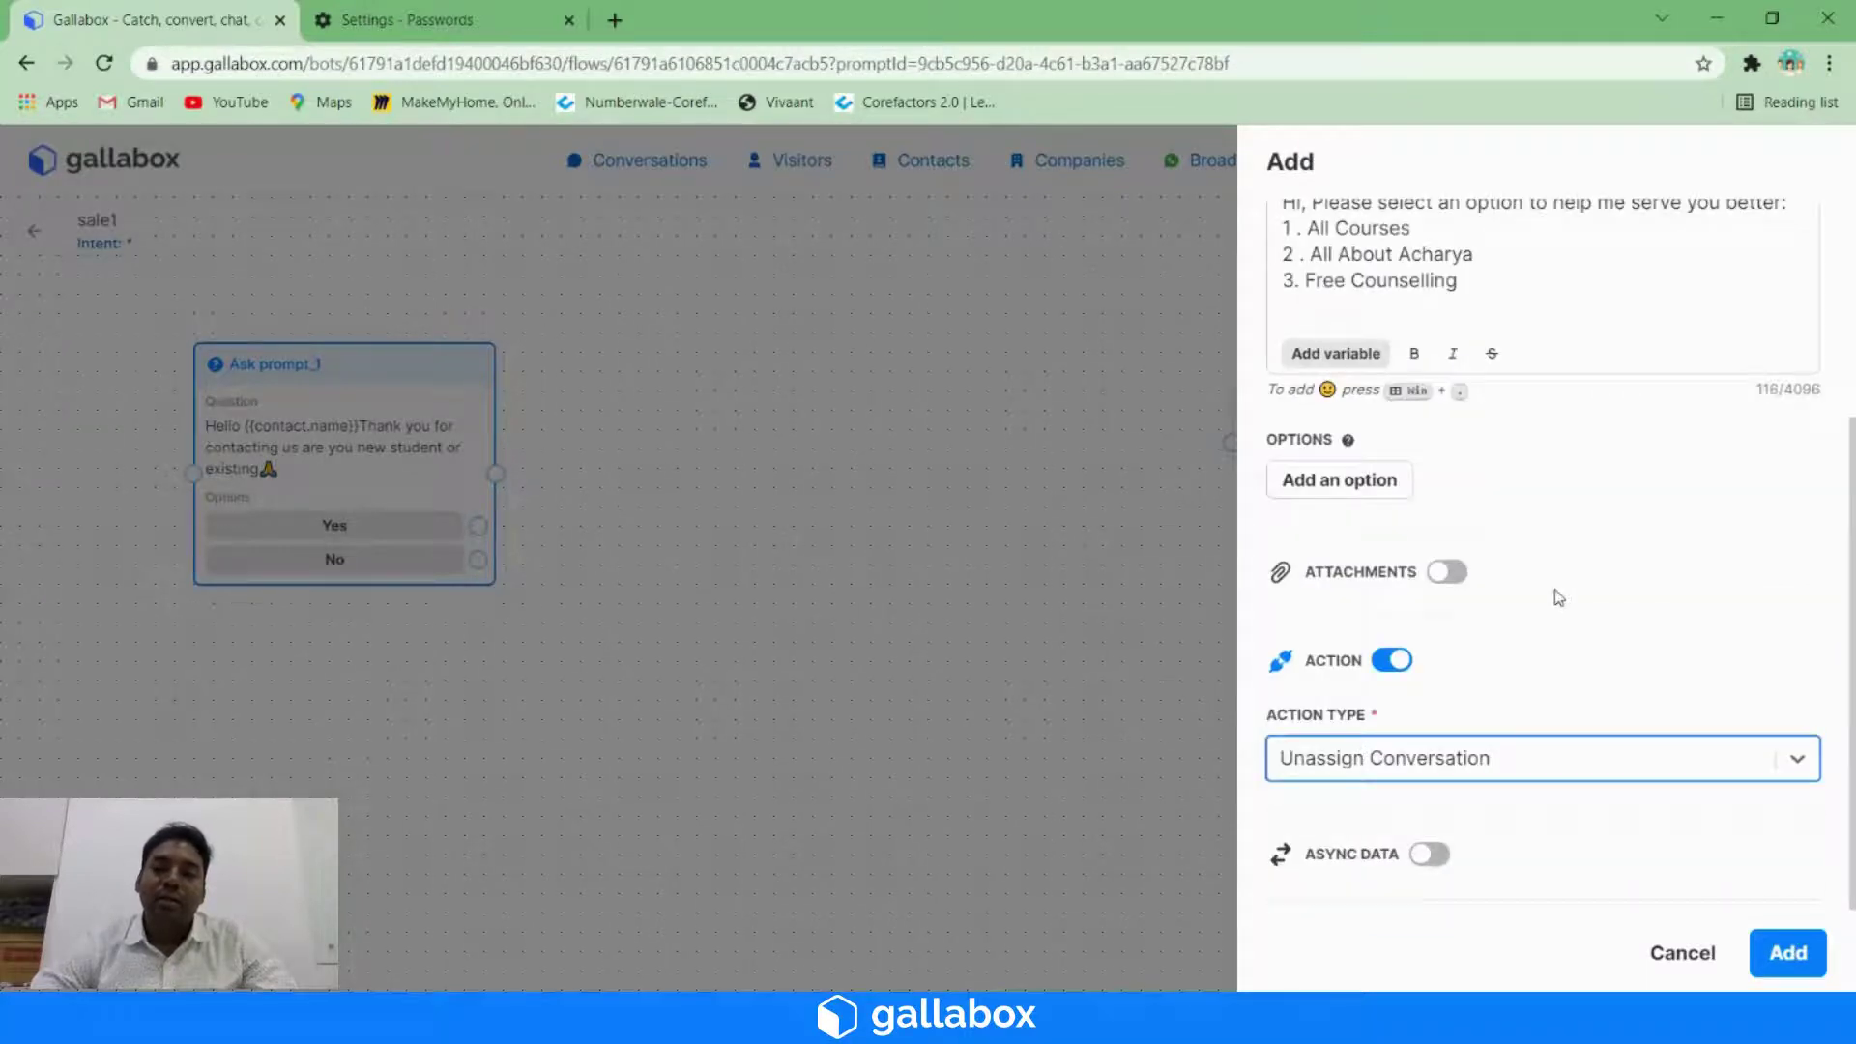
left_click(1788, 953)
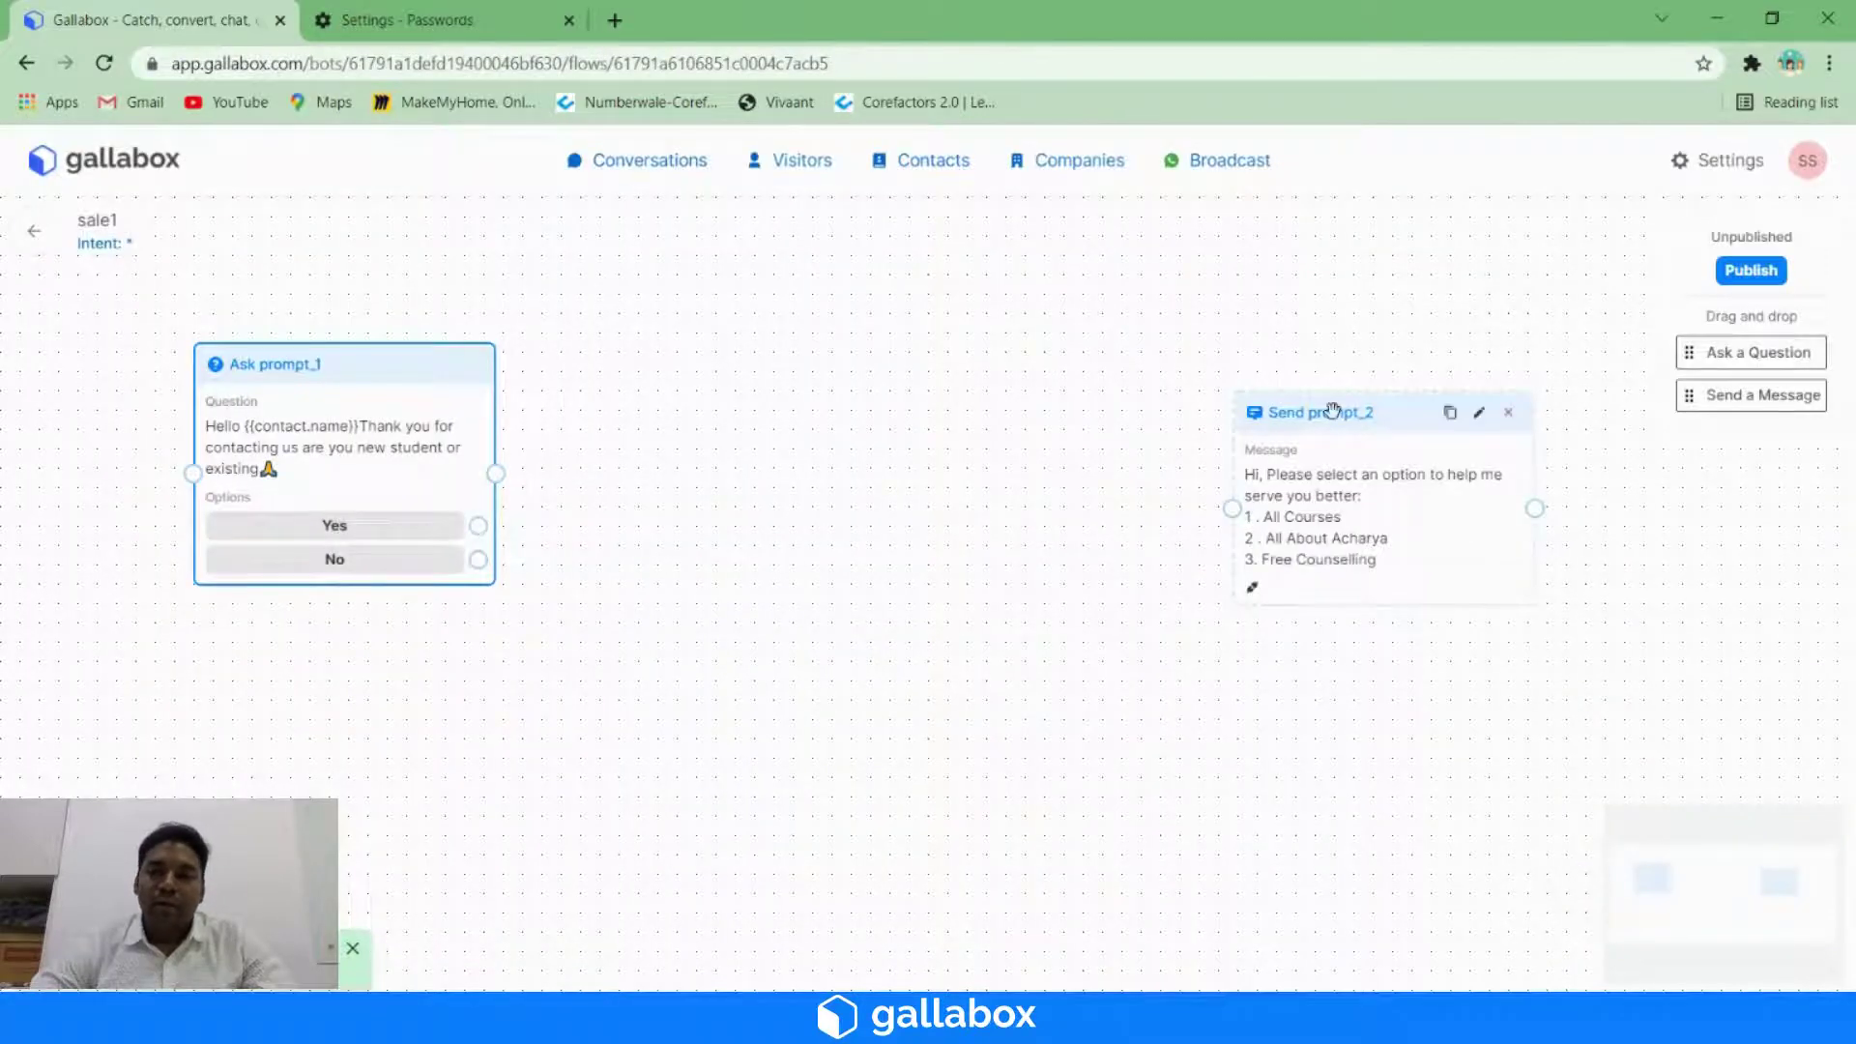
- Connect prompt_1's No answer to the prompt_2 card and position it below
left_click_drag(1334, 410, 781, 359)
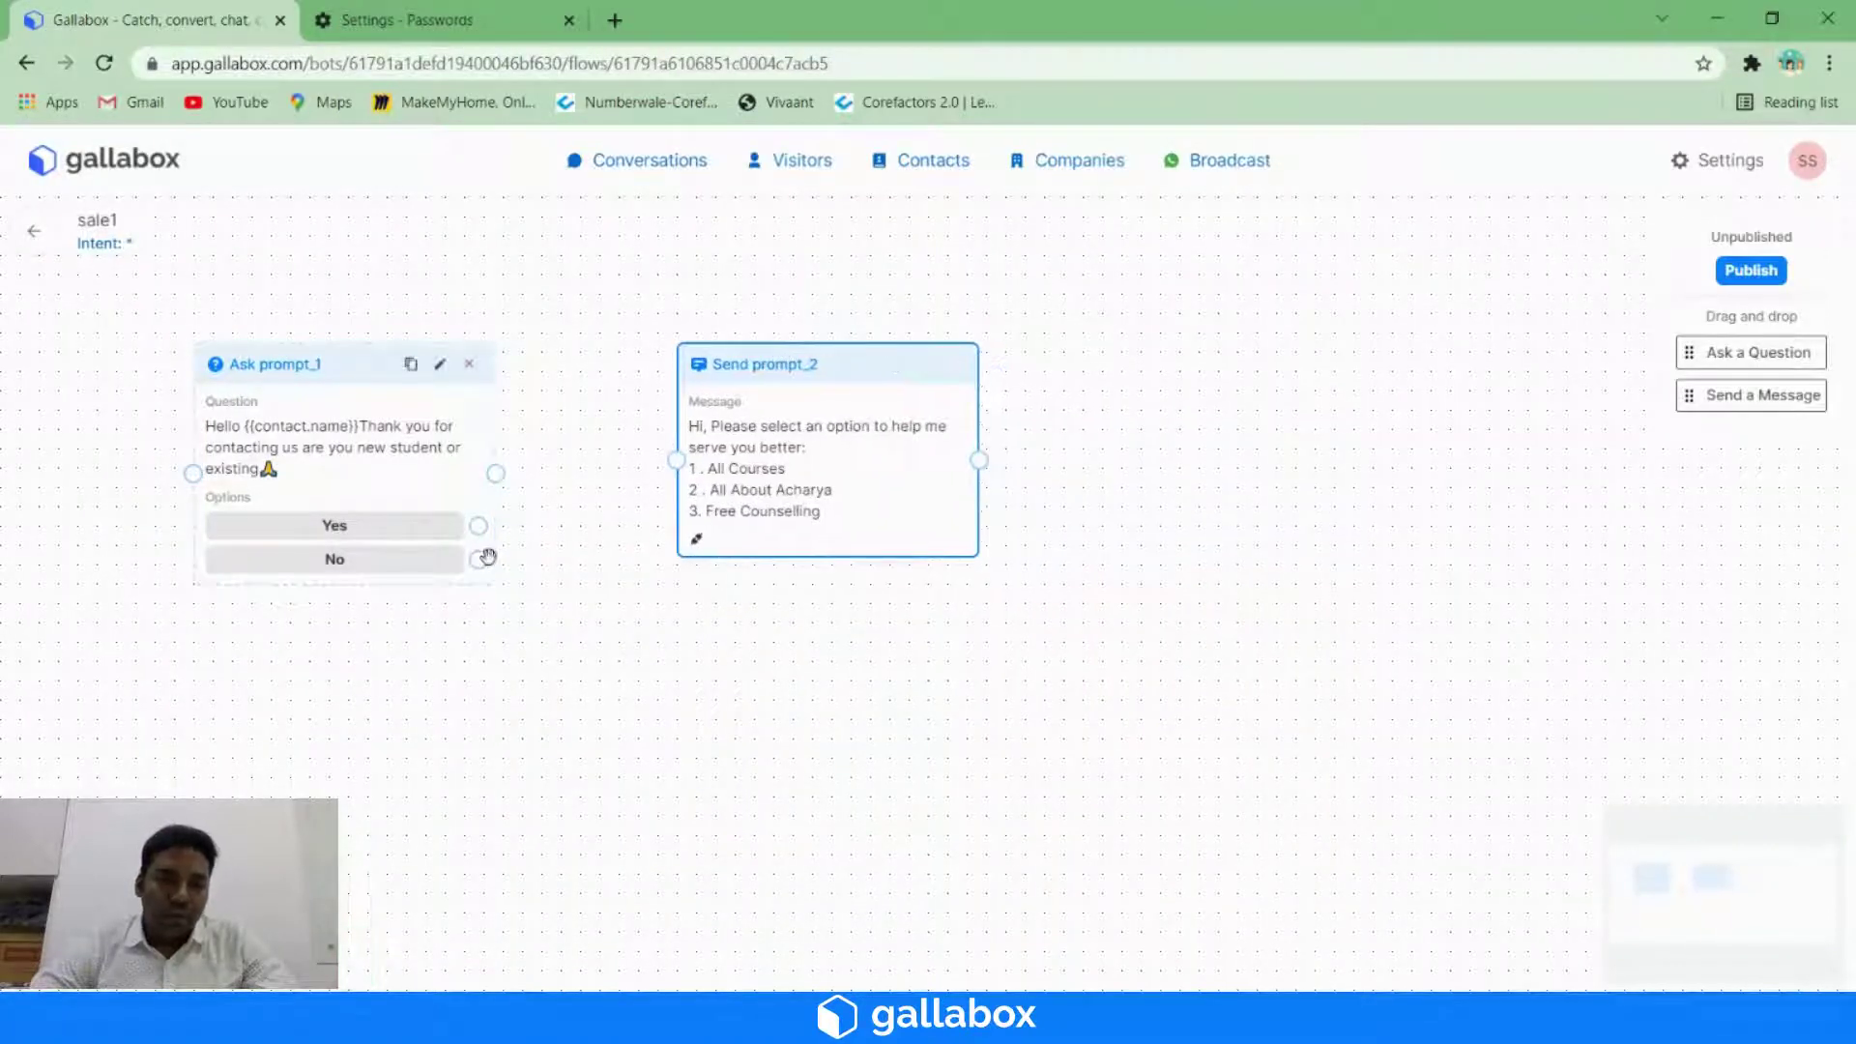
left_click_drag(478, 558, 681, 464)
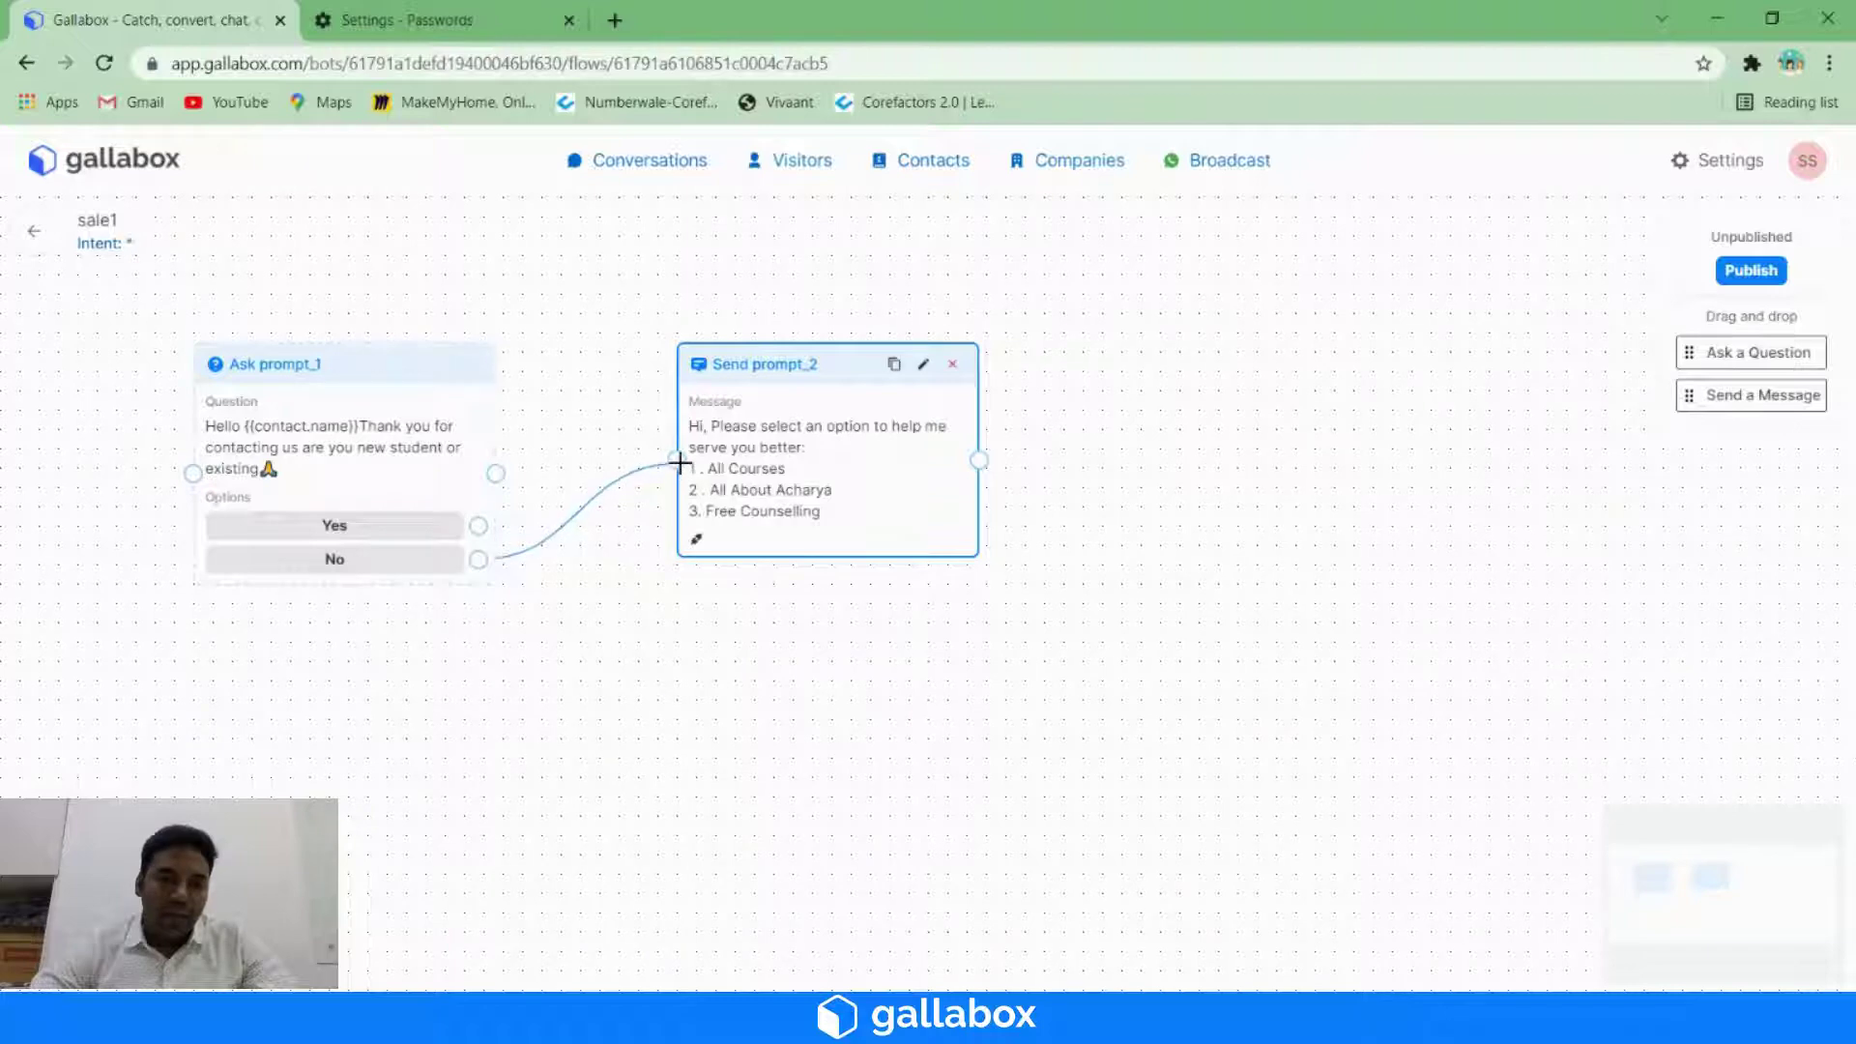
left_click_drag(808, 377, 799, 571)
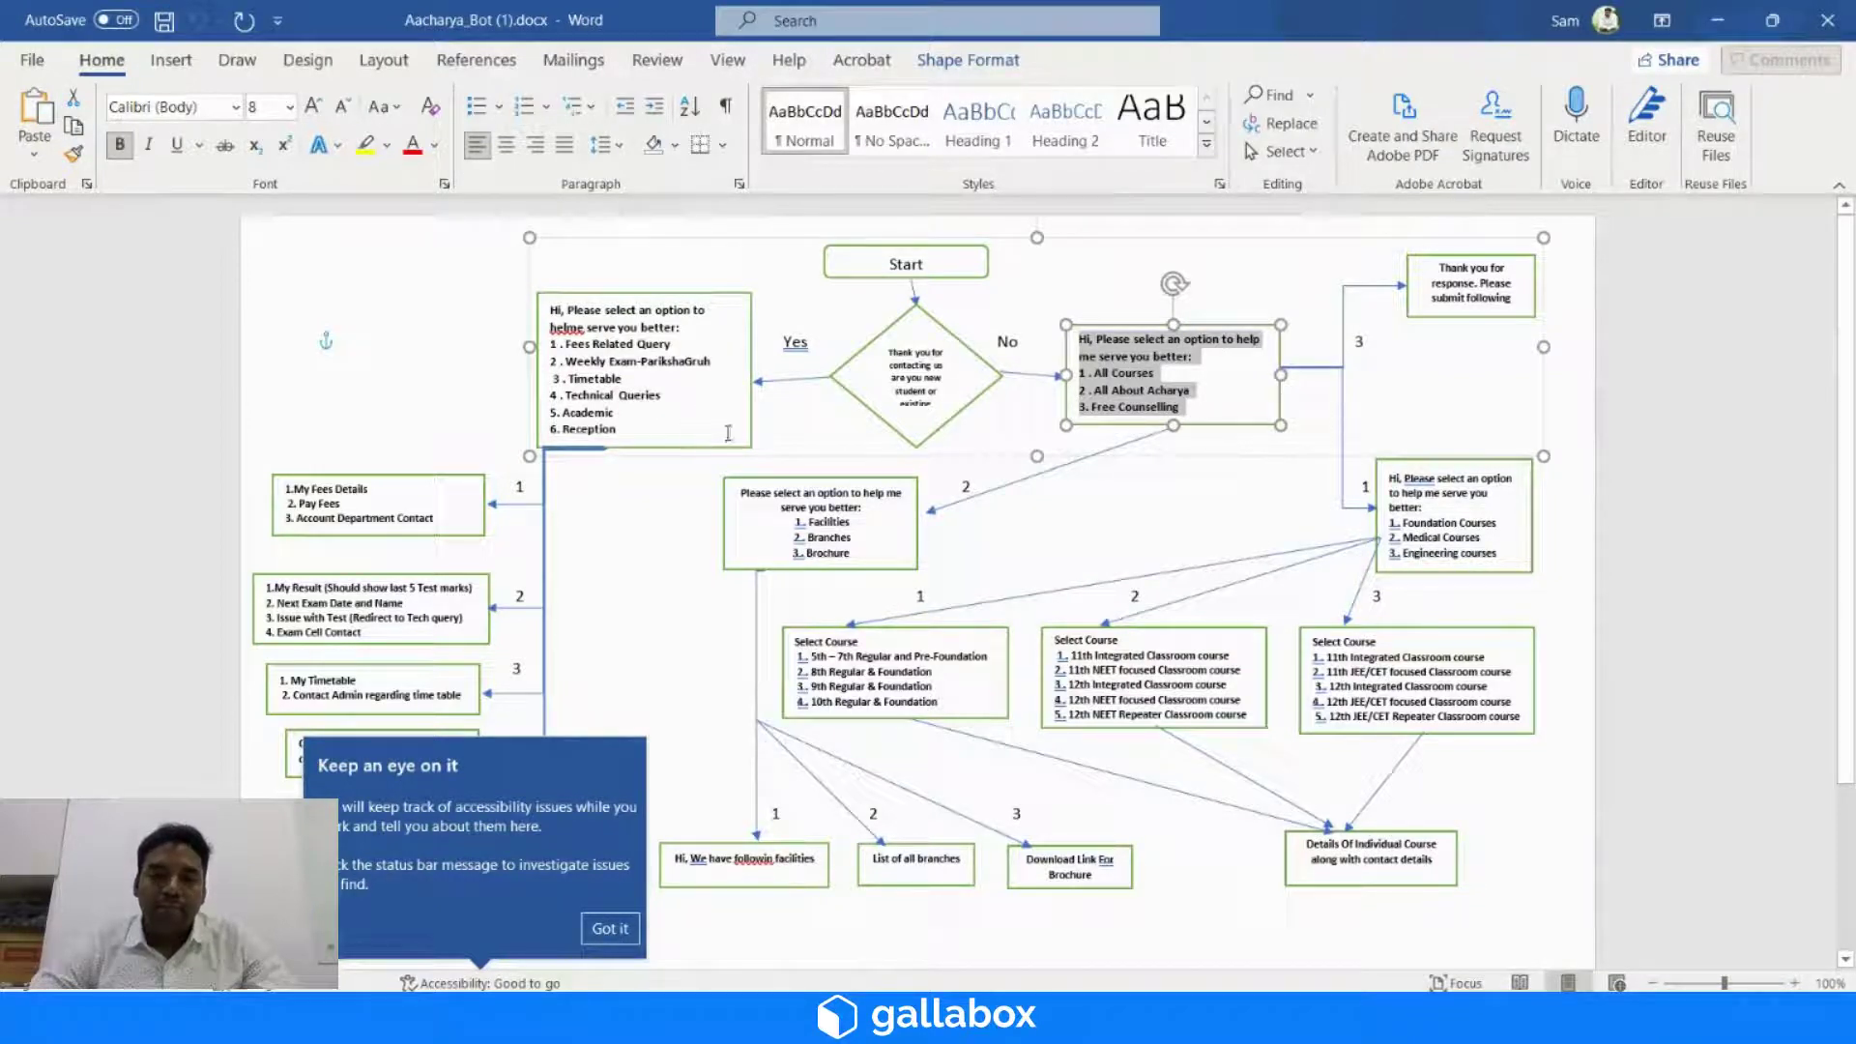
- Copy the six-option Yes-branch text from the Word flowchart
left_click(592, 430)
left_click_drag(592, 431, 537, 321)
key("ctrl+c")
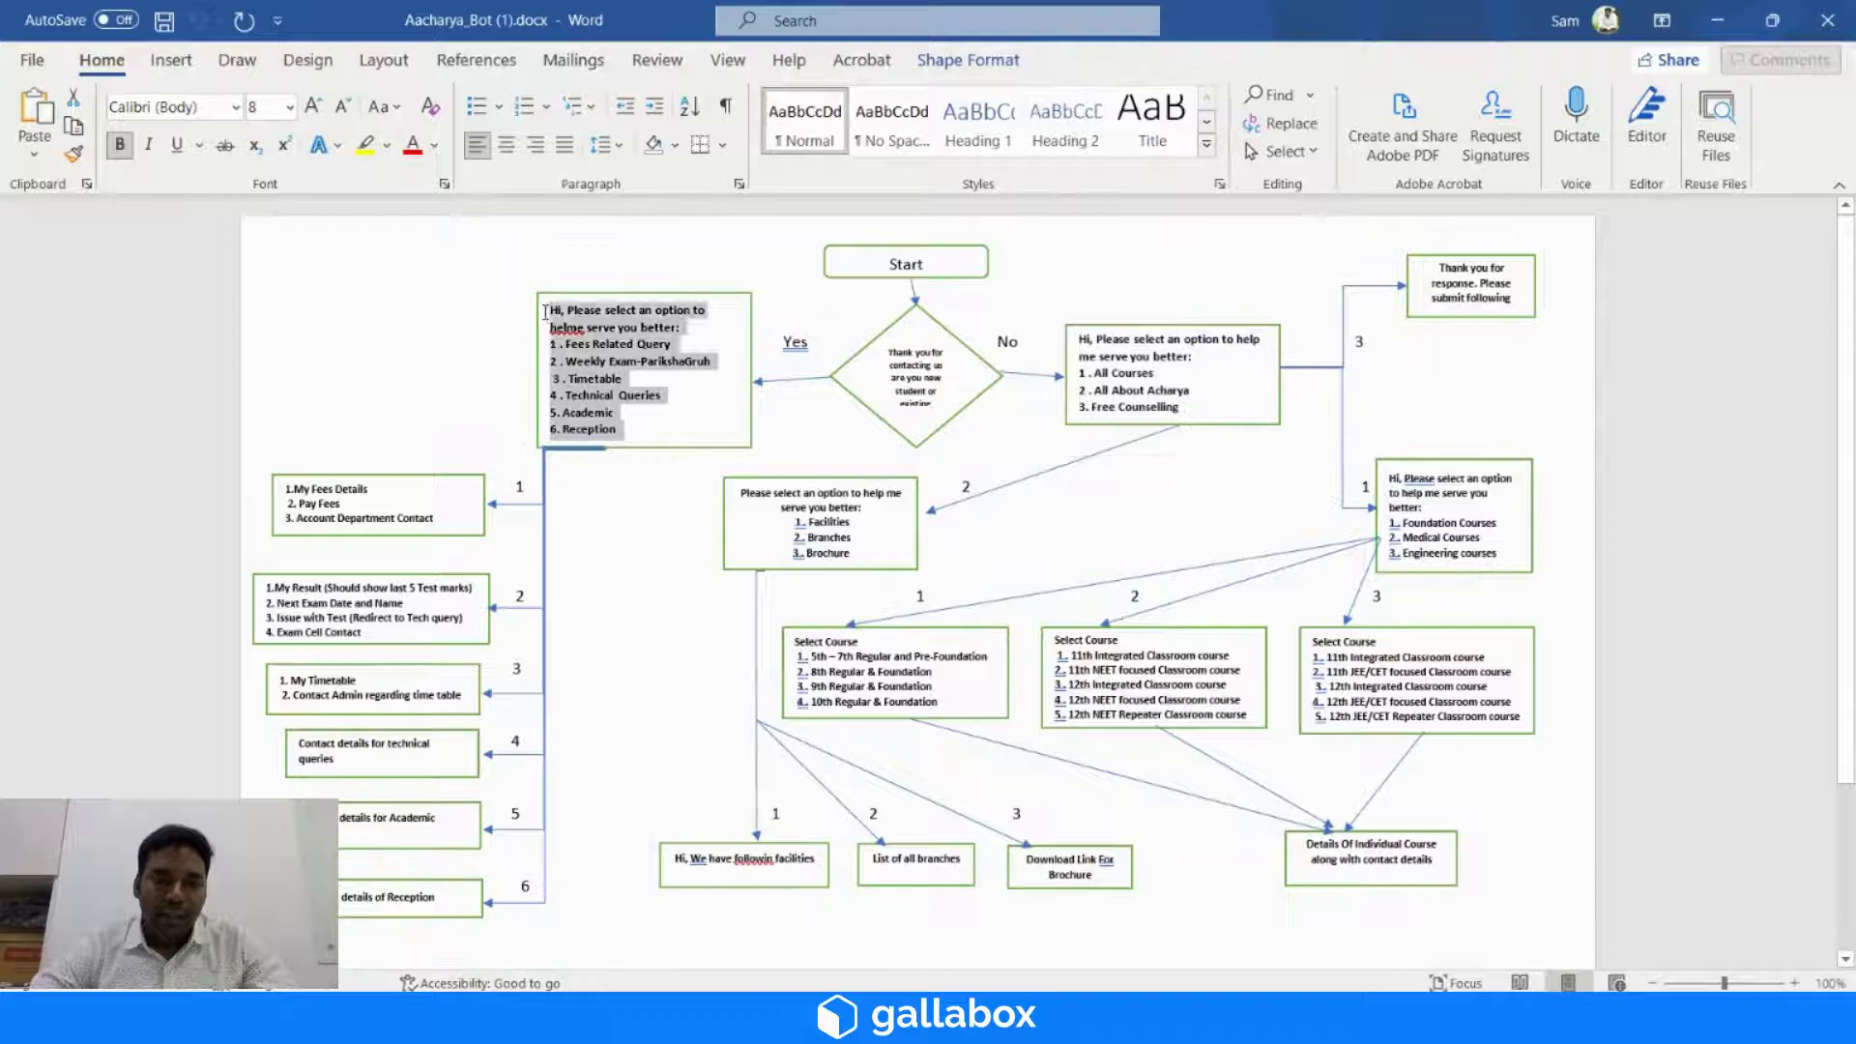
key("alt+Tab")
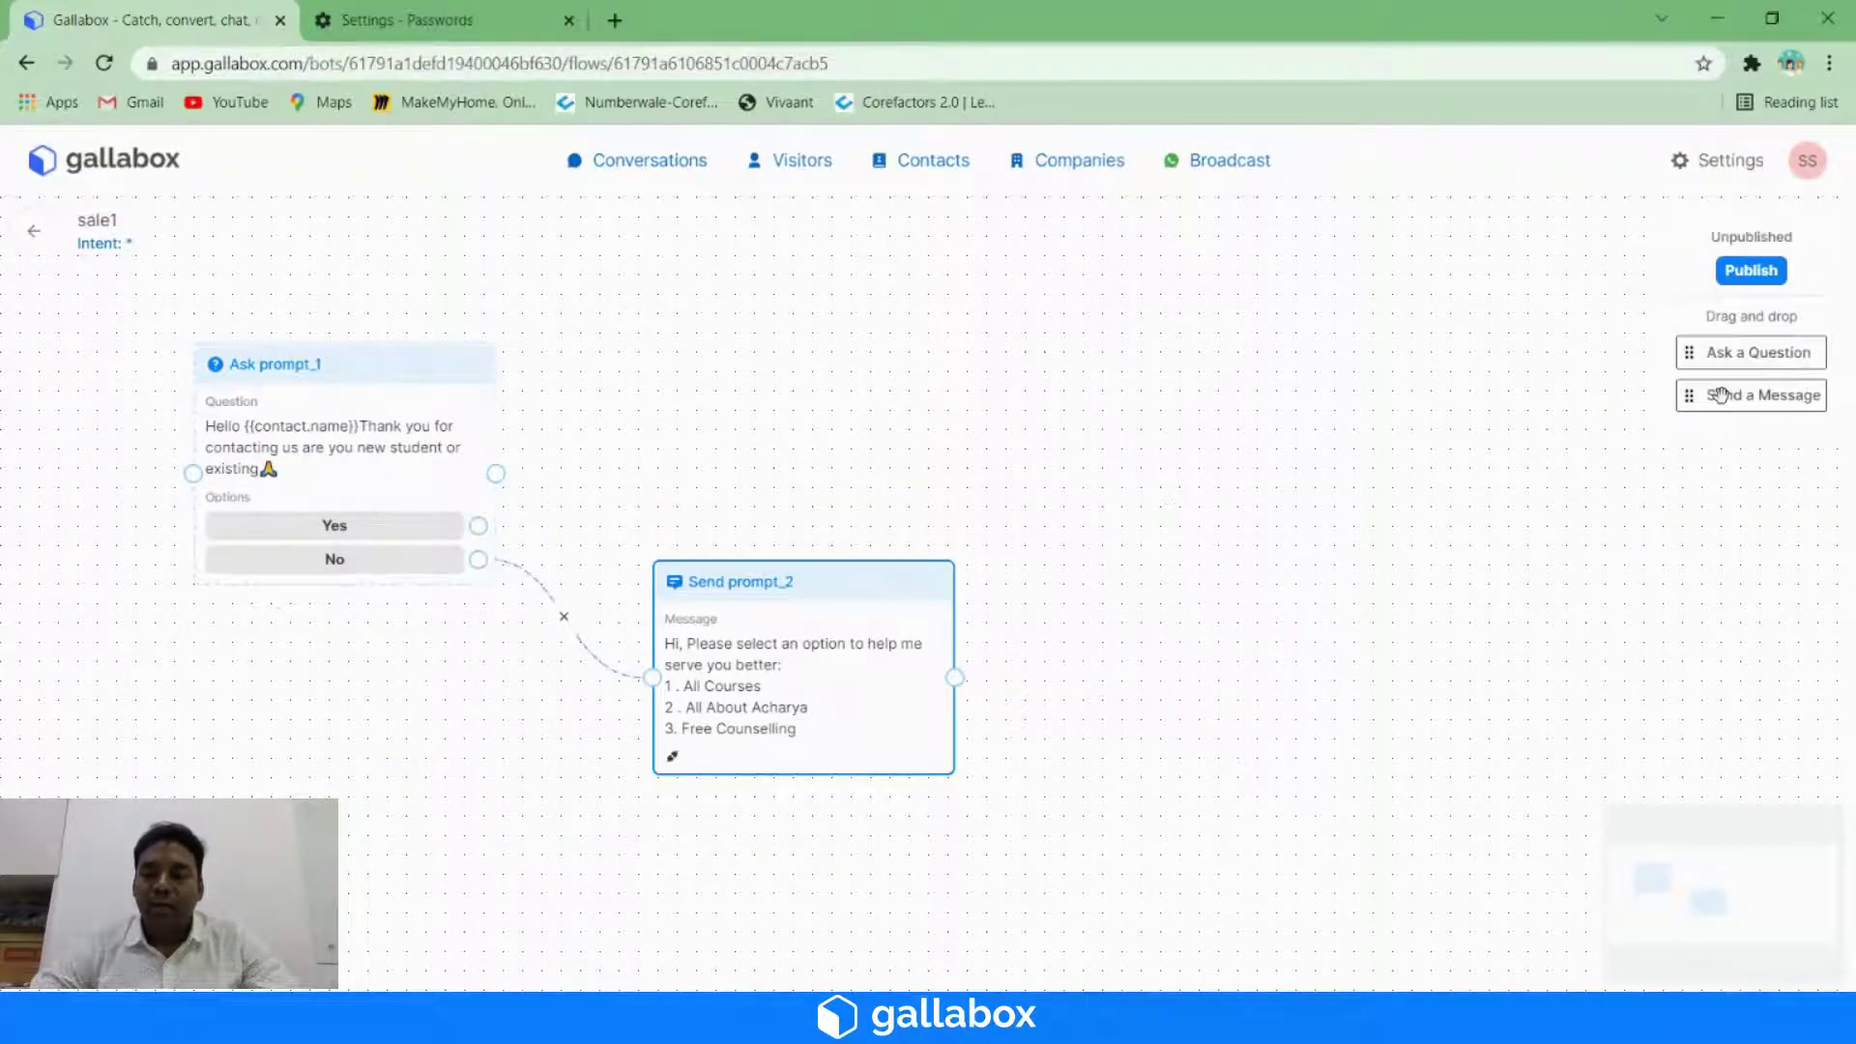
- Add a new prompt_4 Send-message card, paste the six-option menu, and fix 'helme' to 'help me'
left_click_drag(1723, 394, 1226, 362)
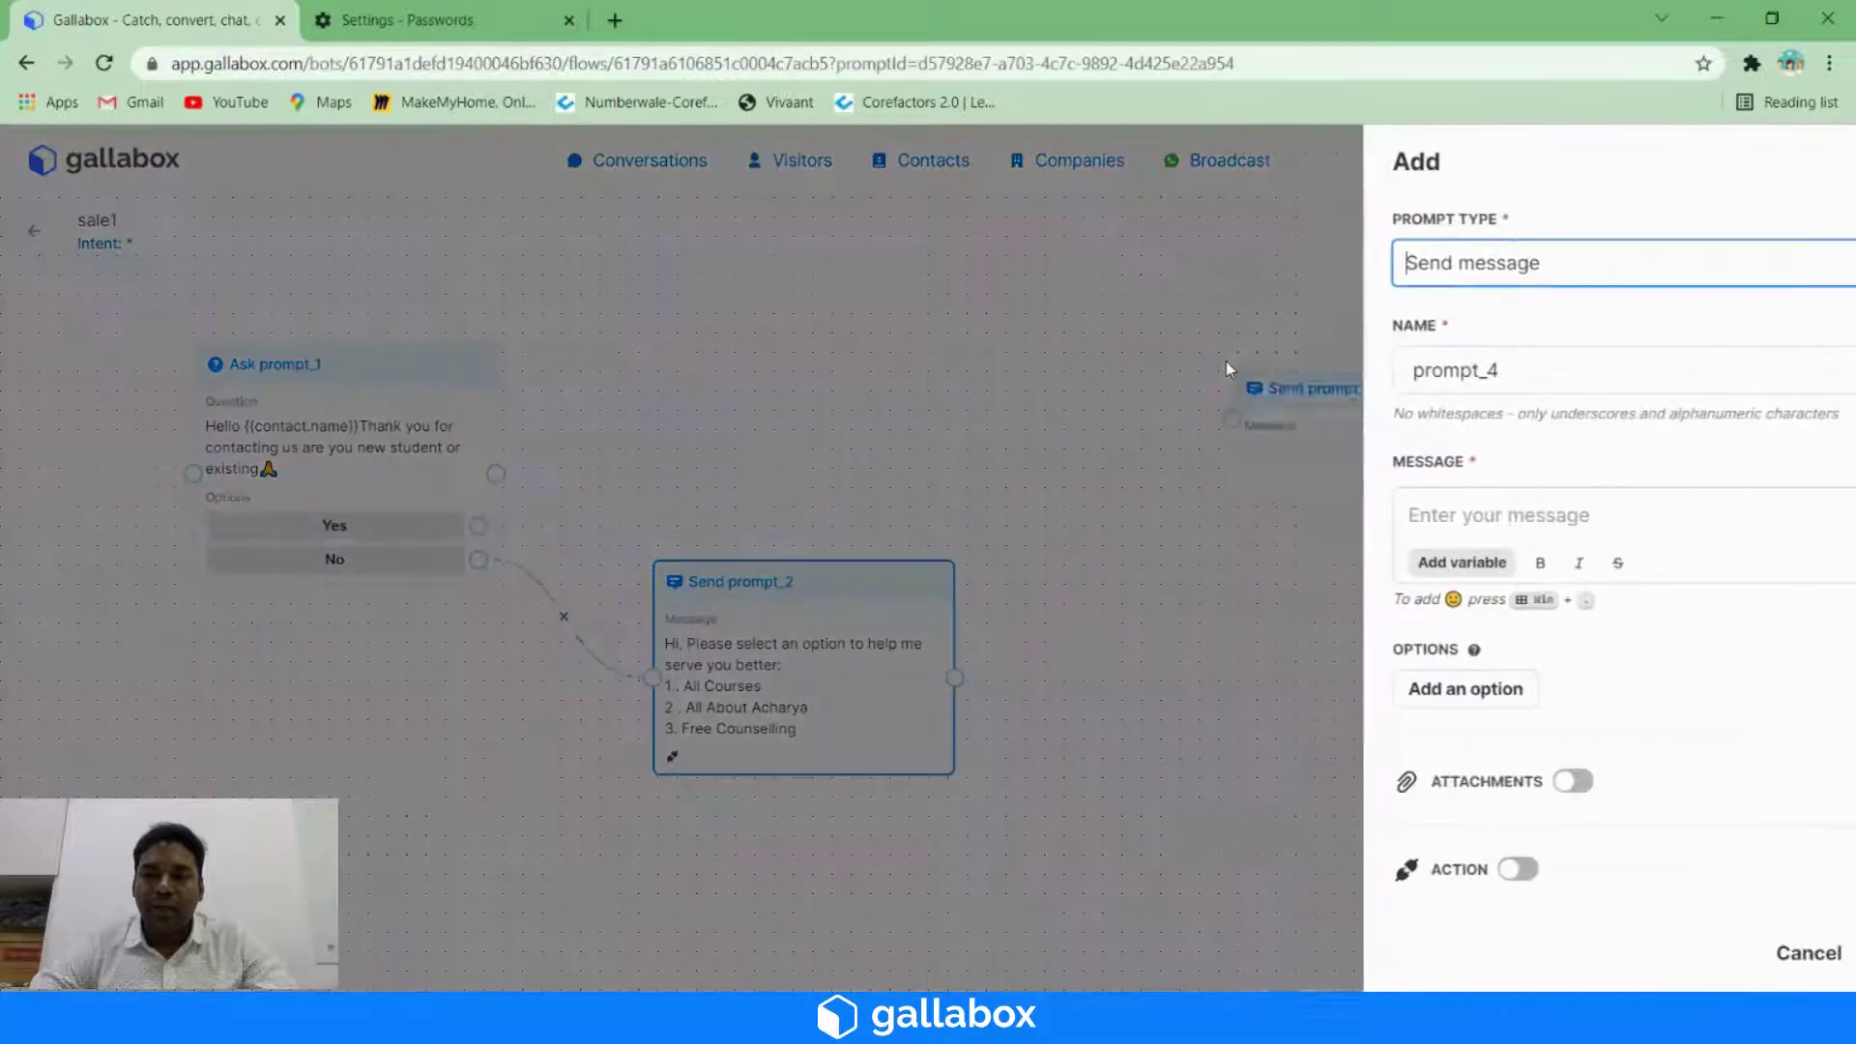
left_click(1445, 505)
key("ctrl+v")
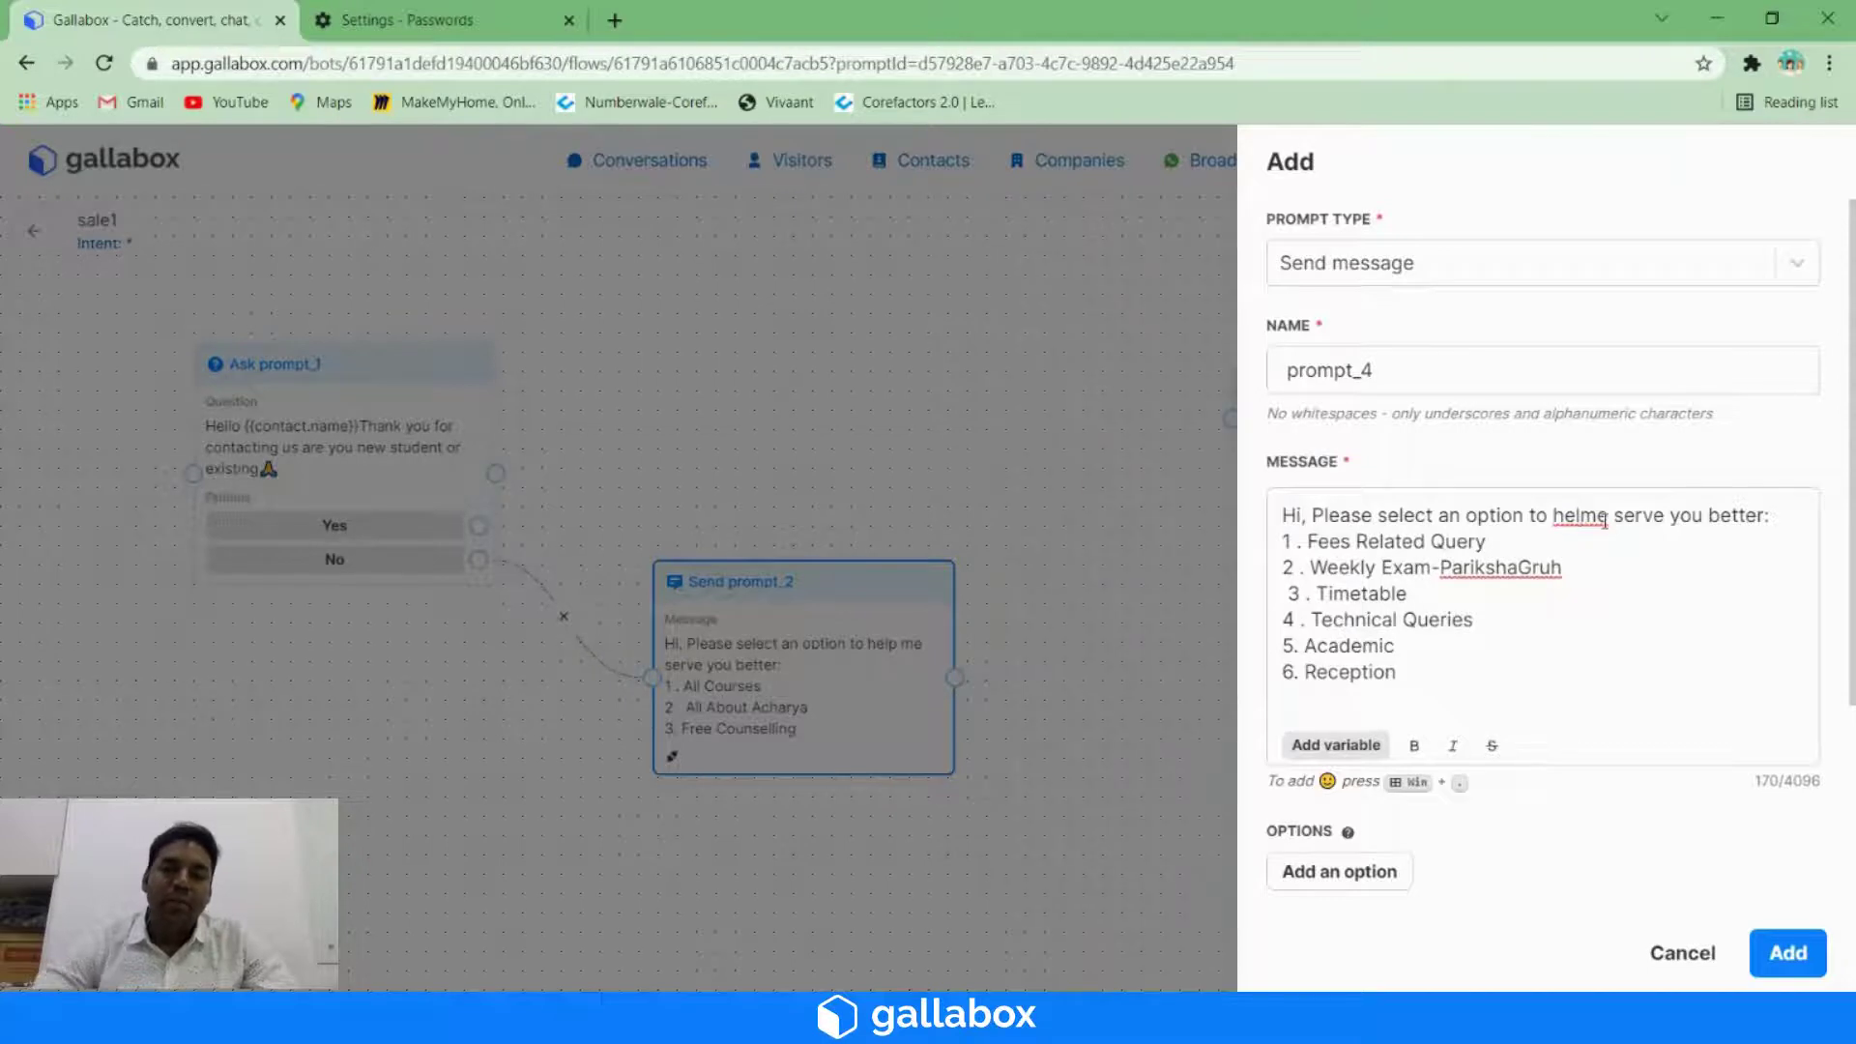
type("p")
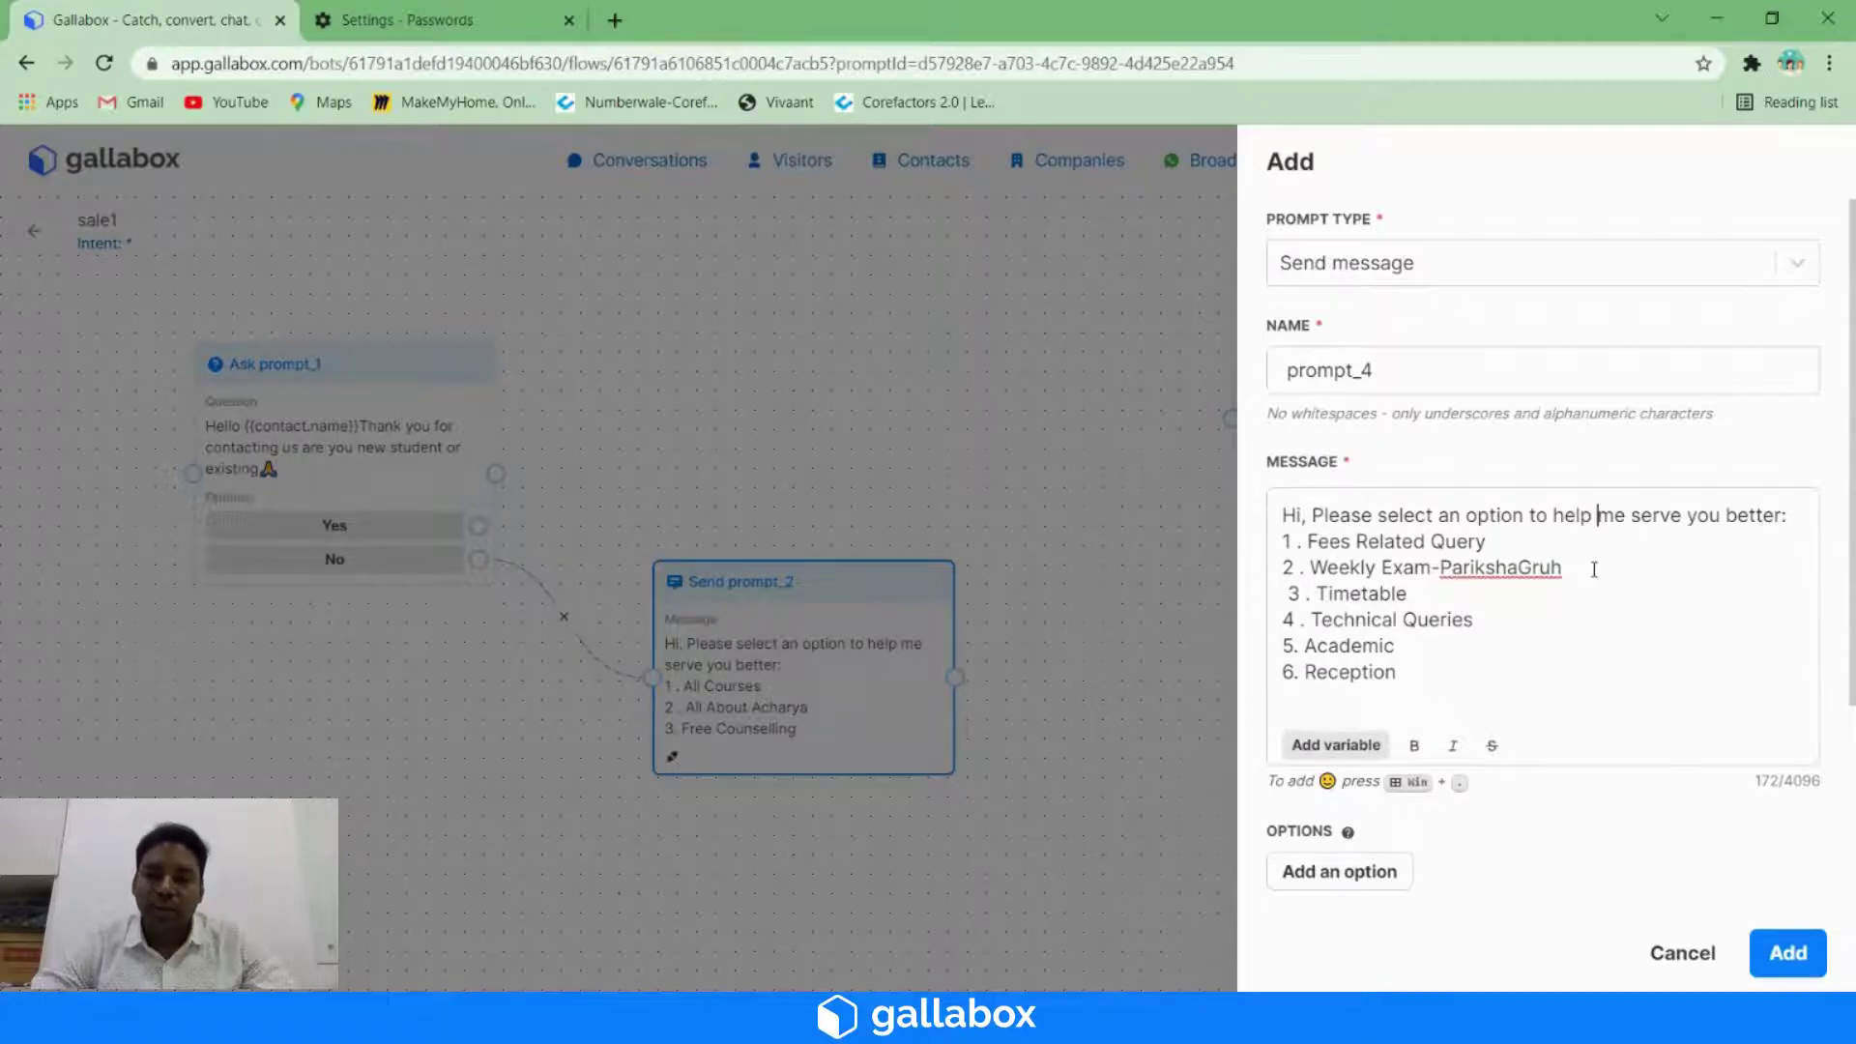
scroll(1498, 474, "down", 3)
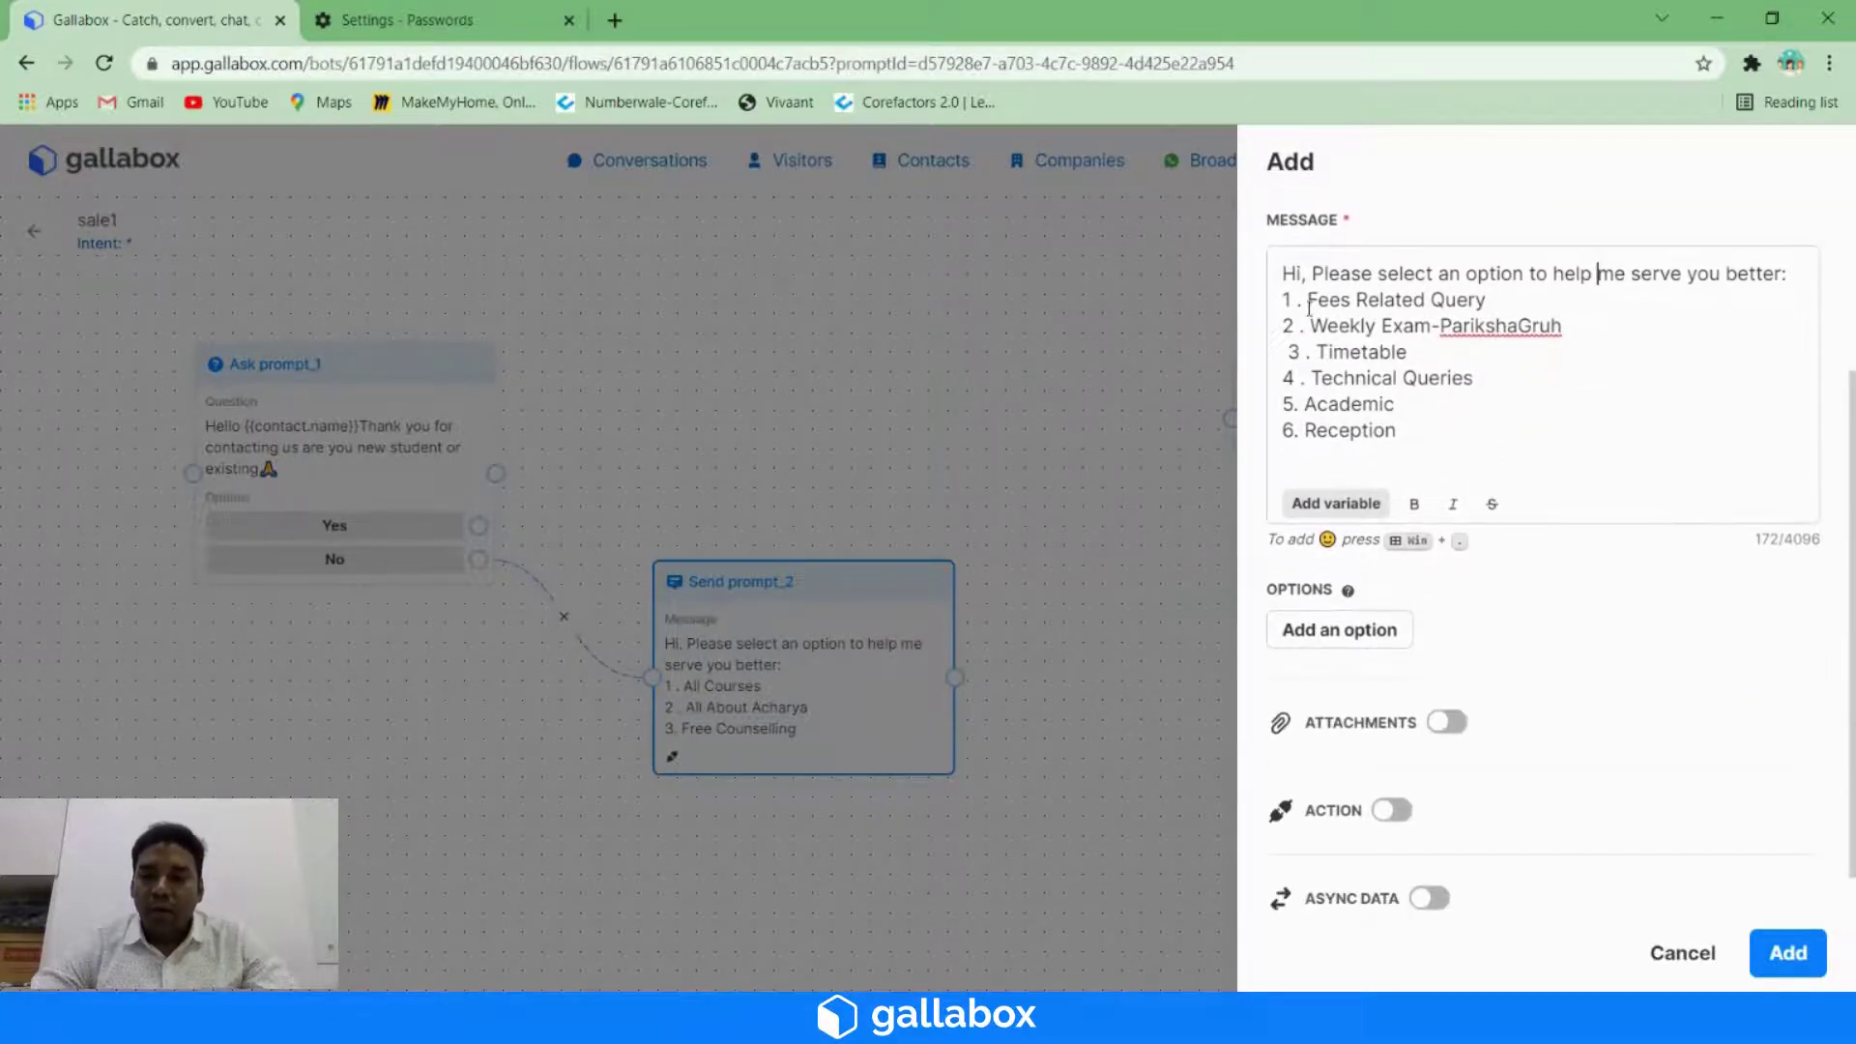
left_click_drag(1311, 298, 1489, 300)
key("ctrl+c")
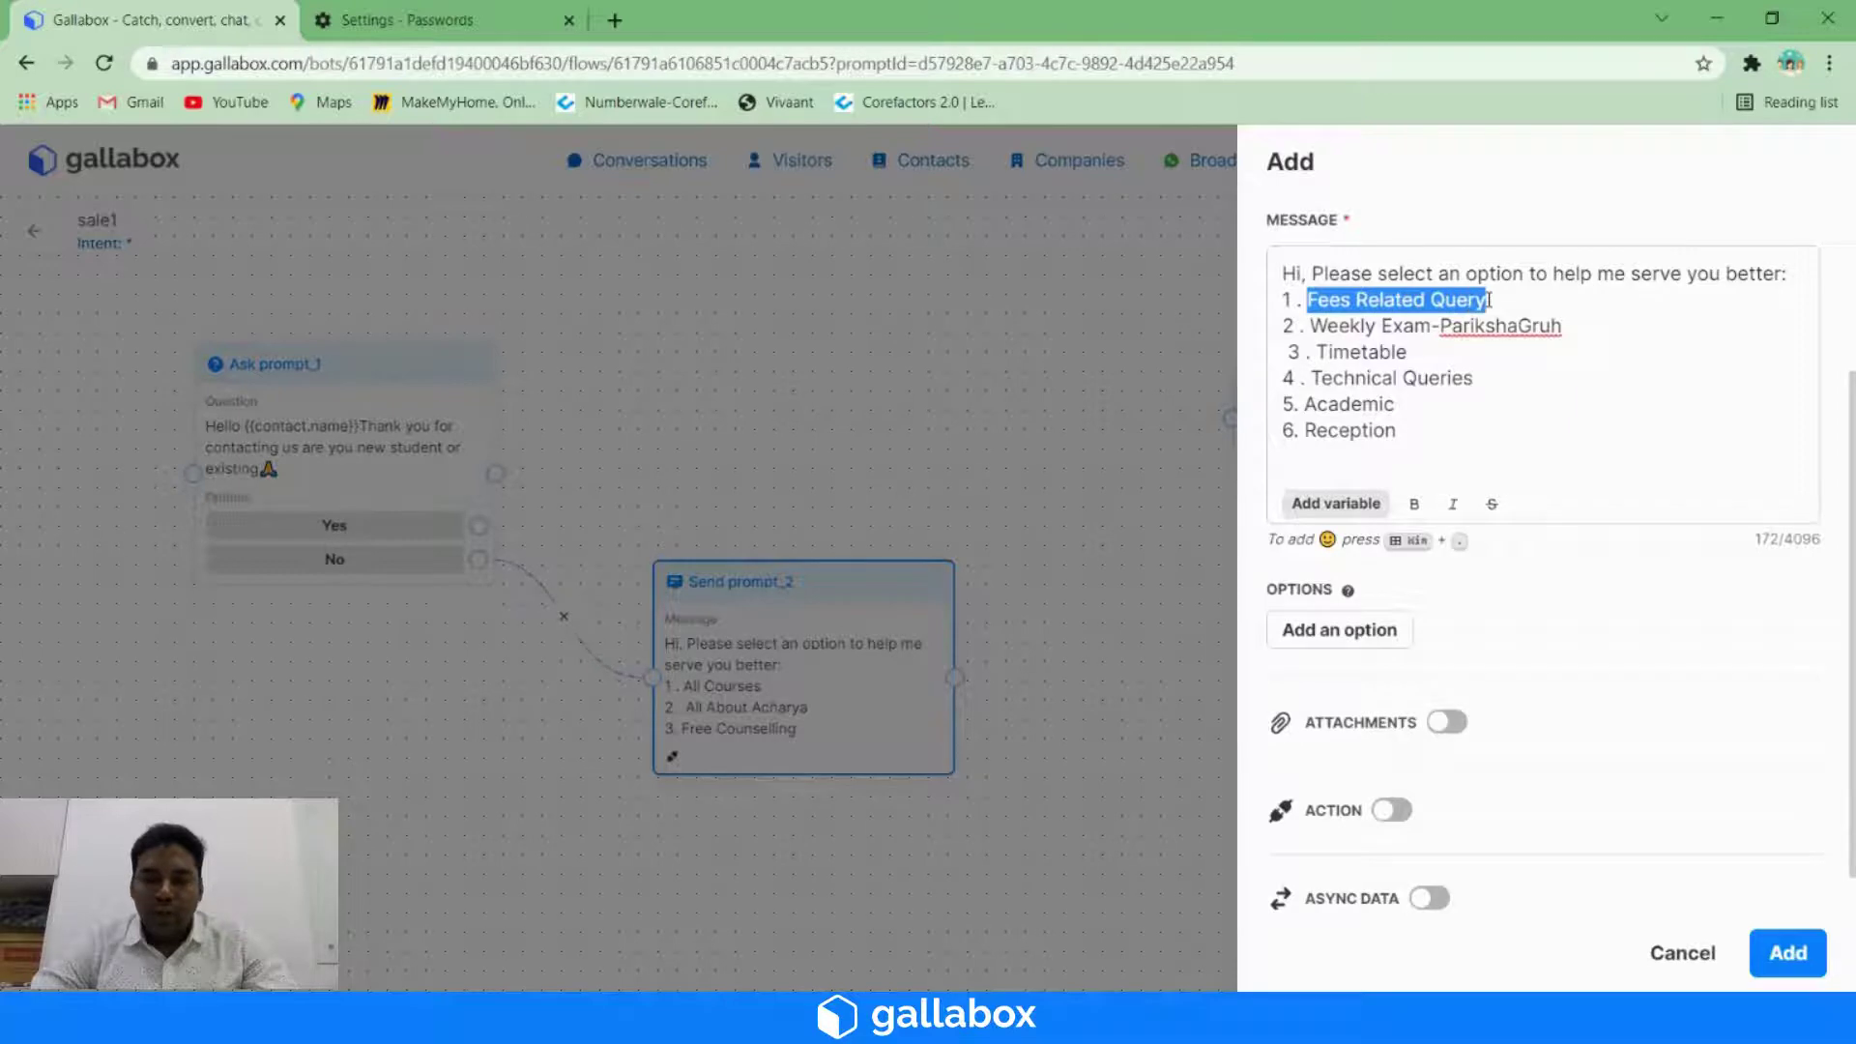
scroll(1513, 357, "down", 1)
- Add Fees Related Query and Weekly Exam-ParikshaGruh as the first two options
left_click(1339, 586)
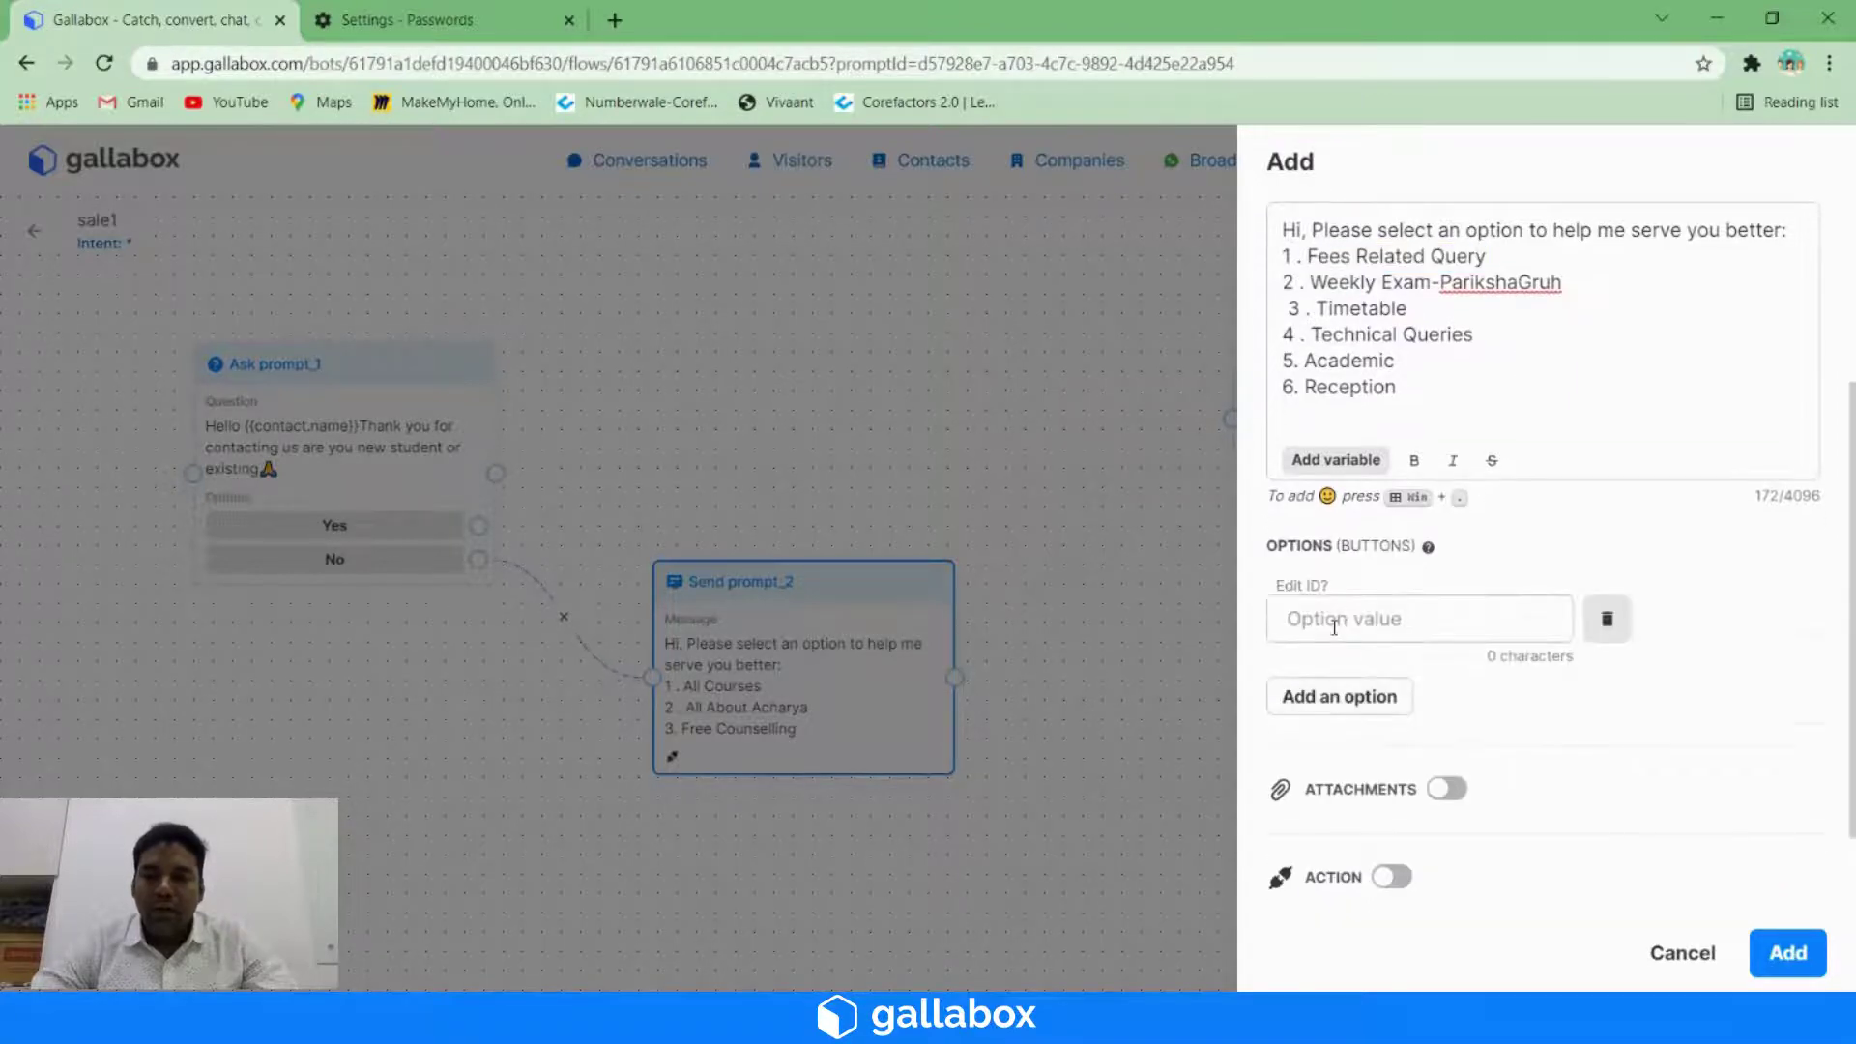
left_click(1333, 626)
key("ctrl+v")
left_click(1339, 696)
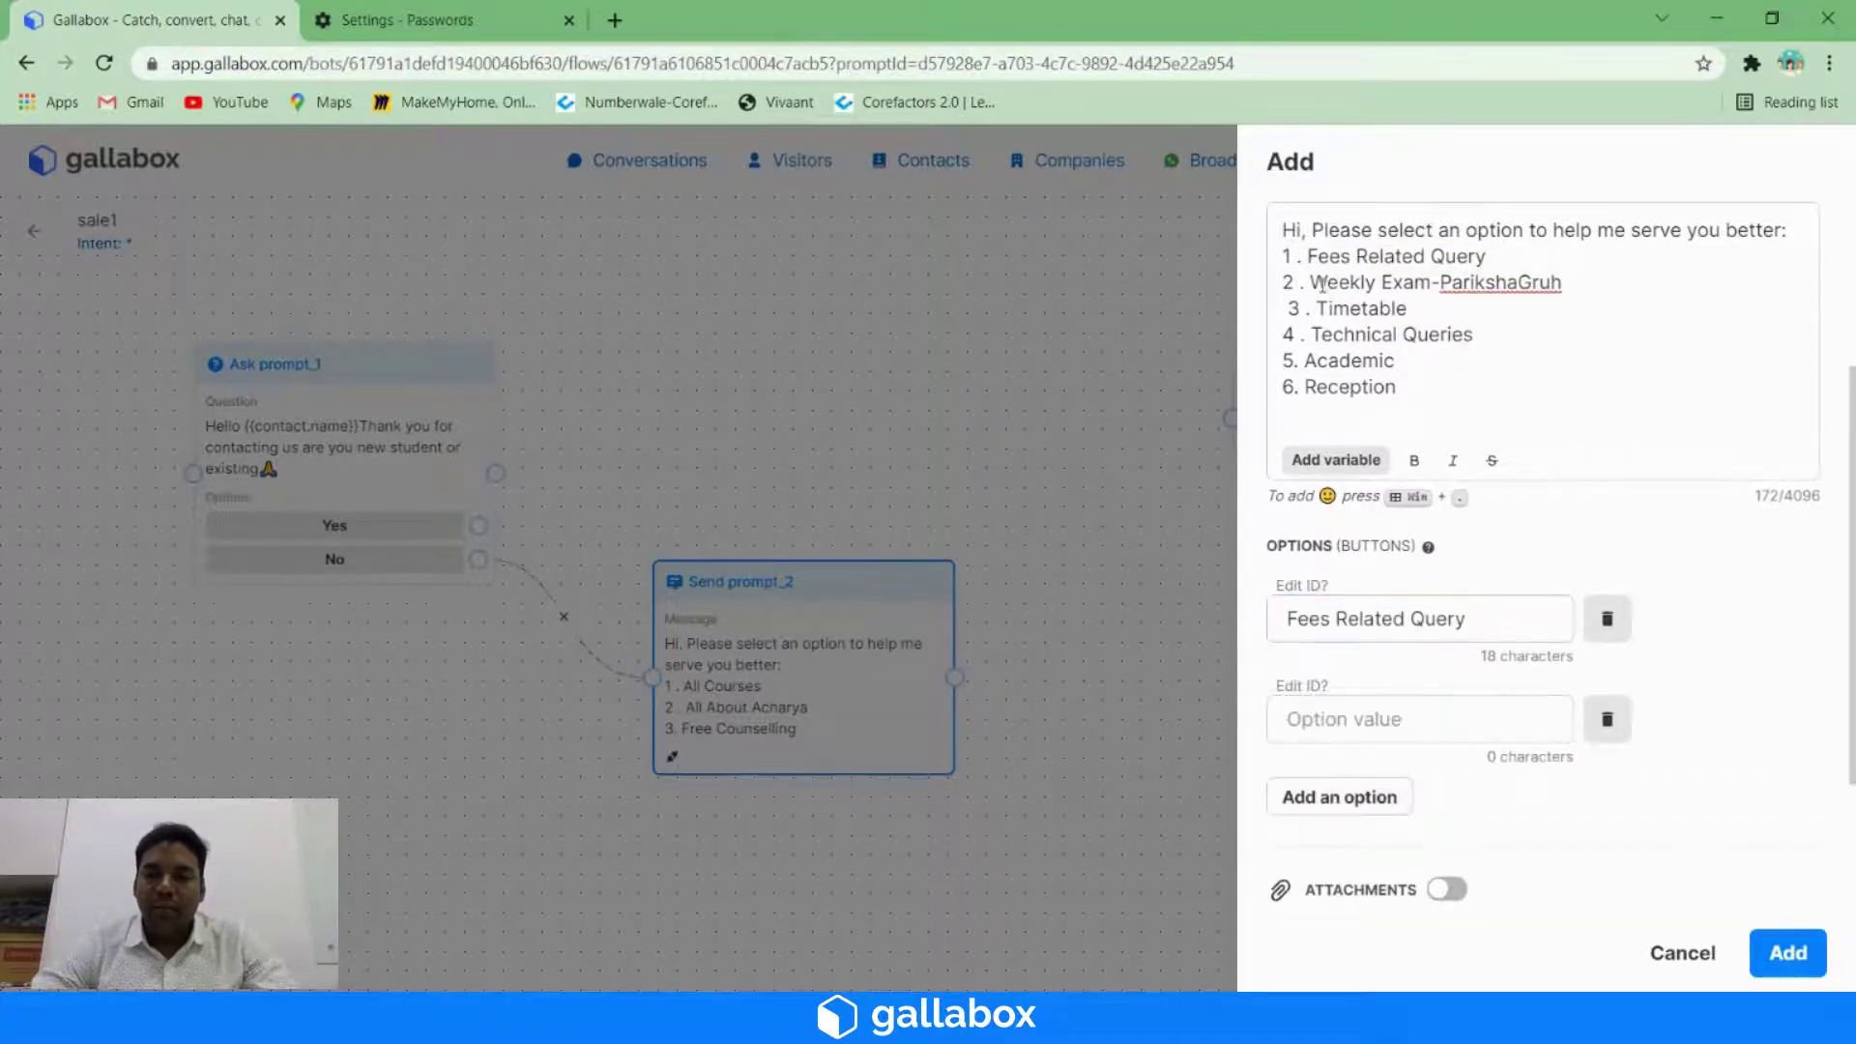
left_click_drag(1311, 285, 1566, 293)
key("ctrl+c")
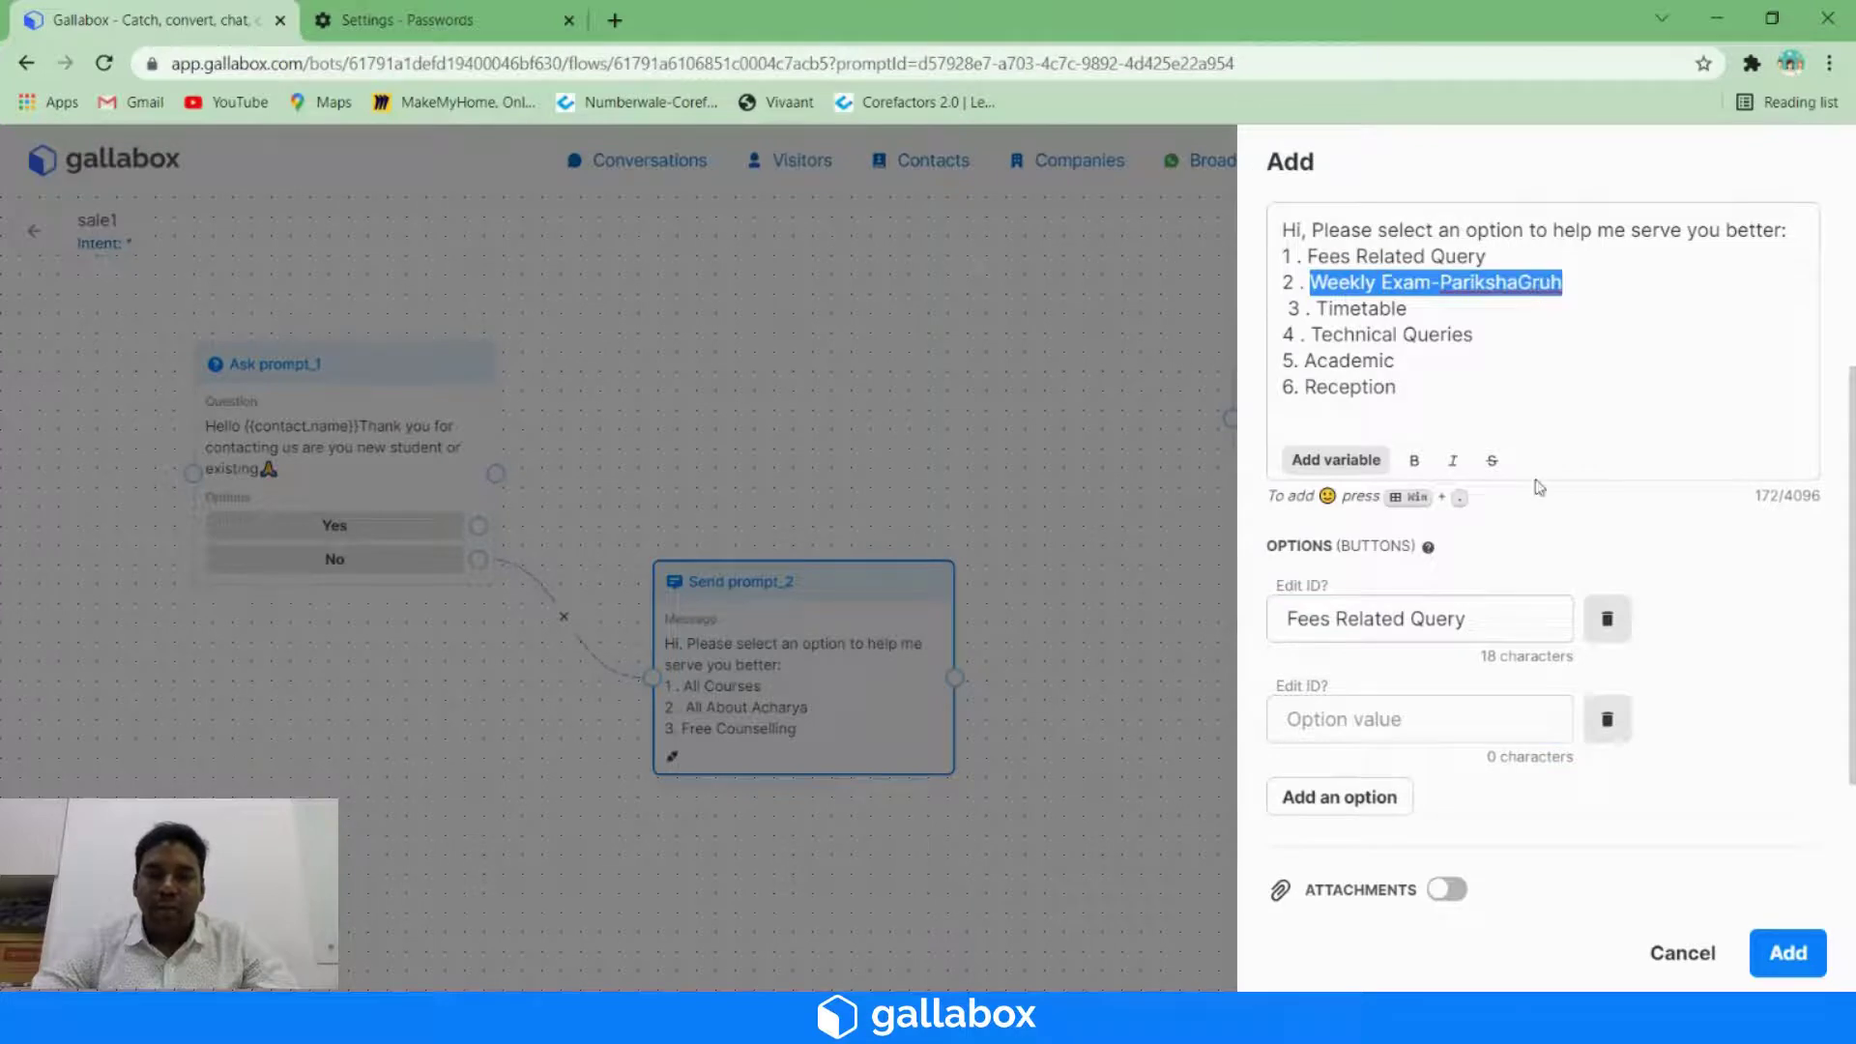
left_click(1305, 721)
key("ctrl+v")
- Add Timetable and Technical Queries as the third and fourth options
left_click(1326, 798)
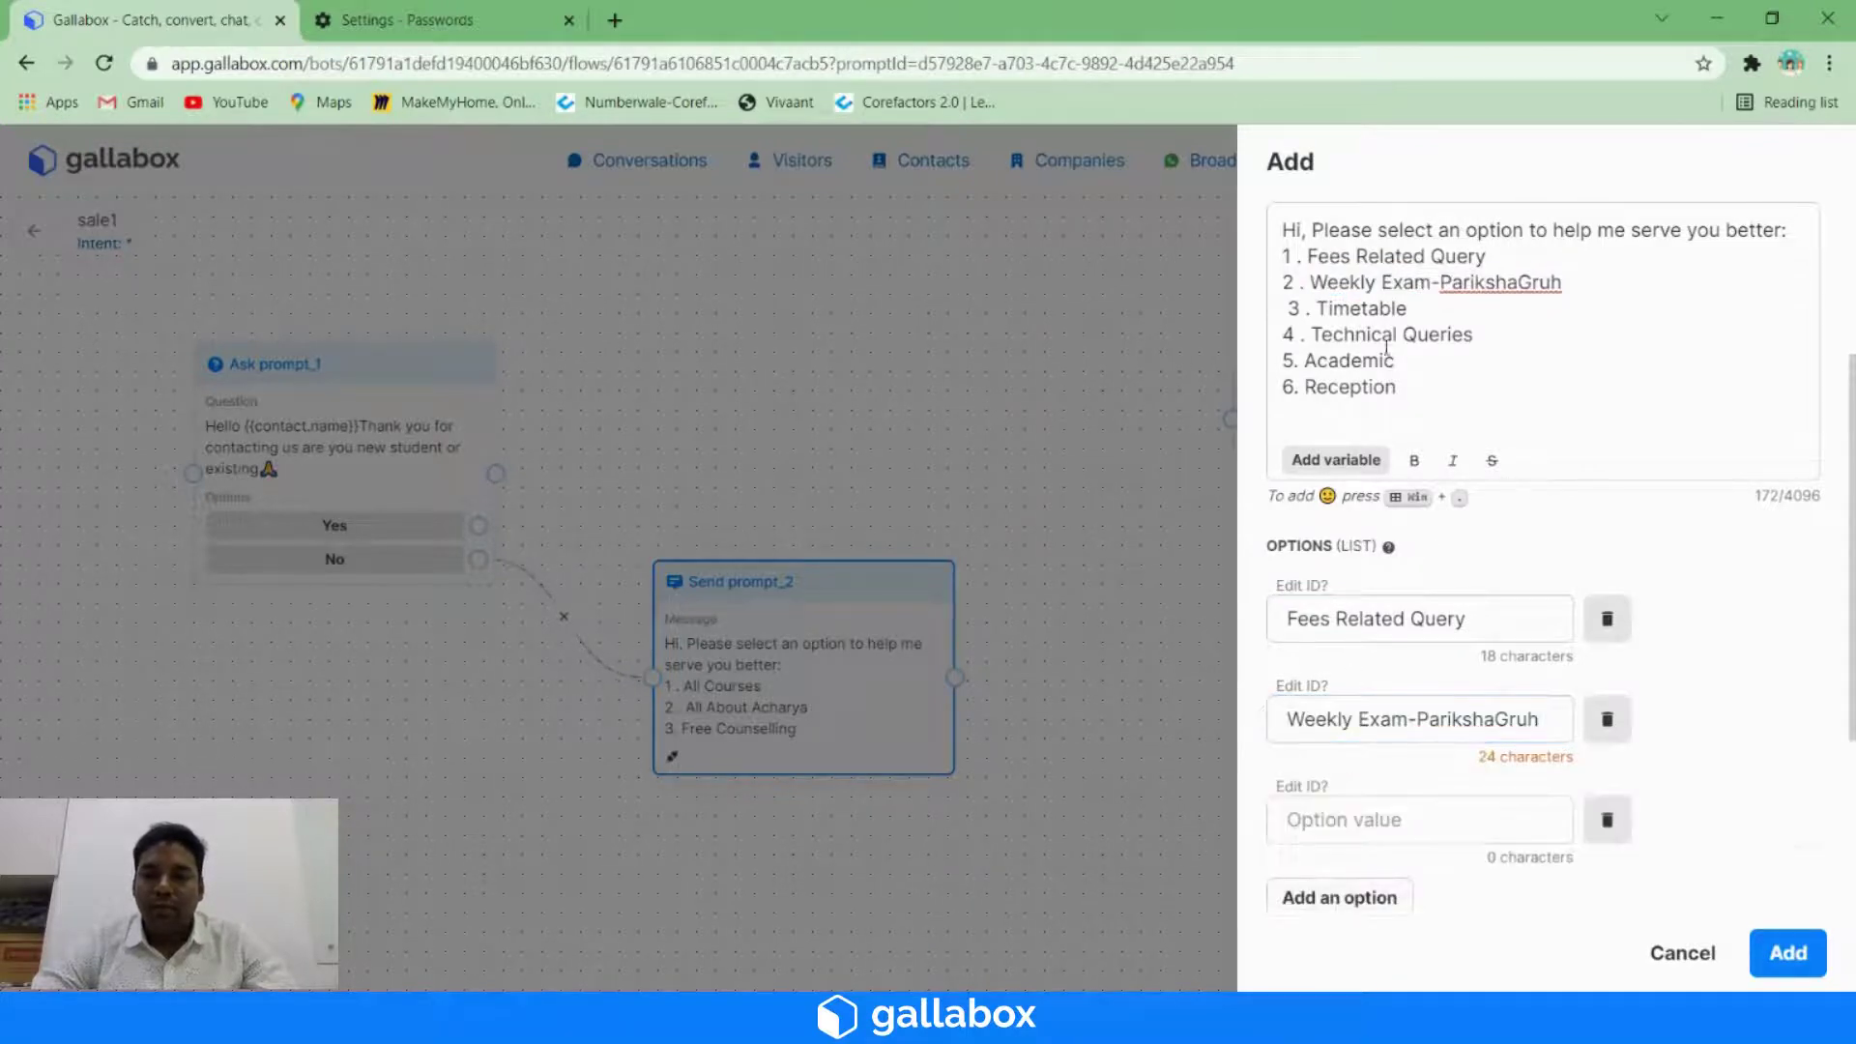
left_click_drag(1328, 308, 1409, 305)
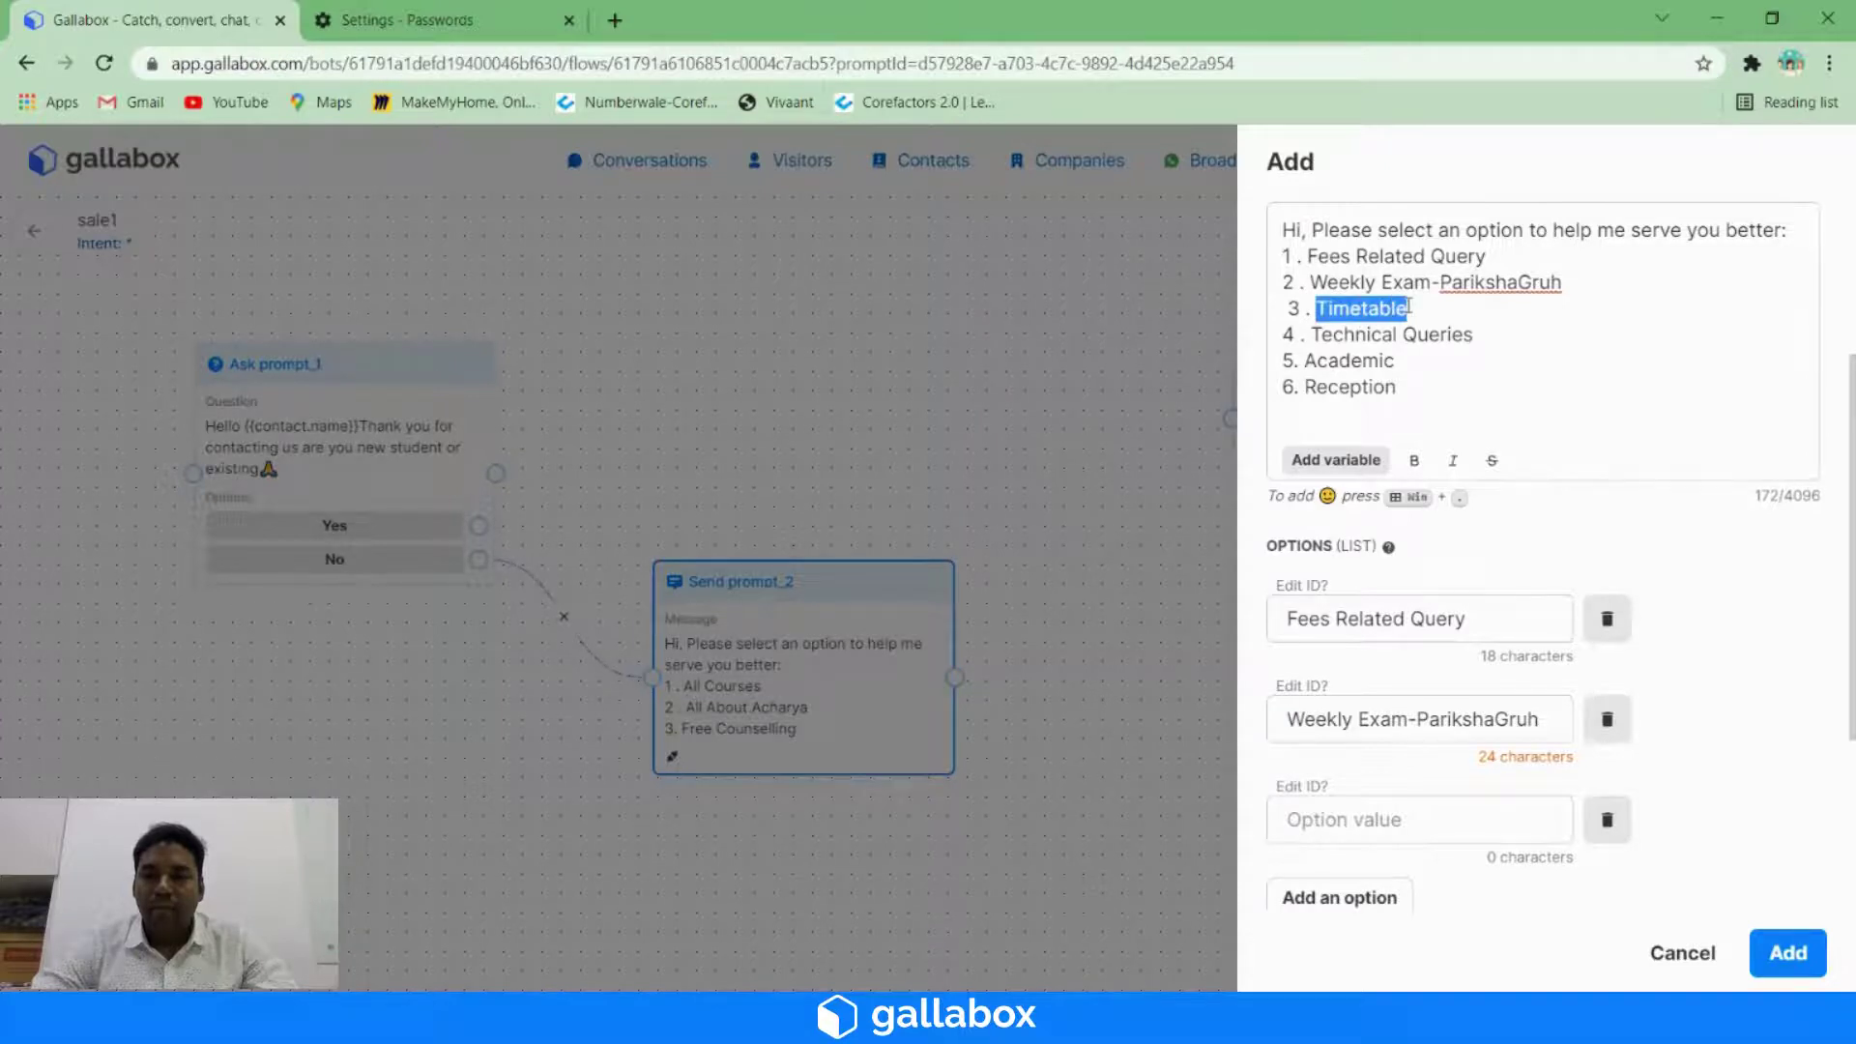
key("ctrl+c")
left_click(1340, 817)
key("ctrl+v")
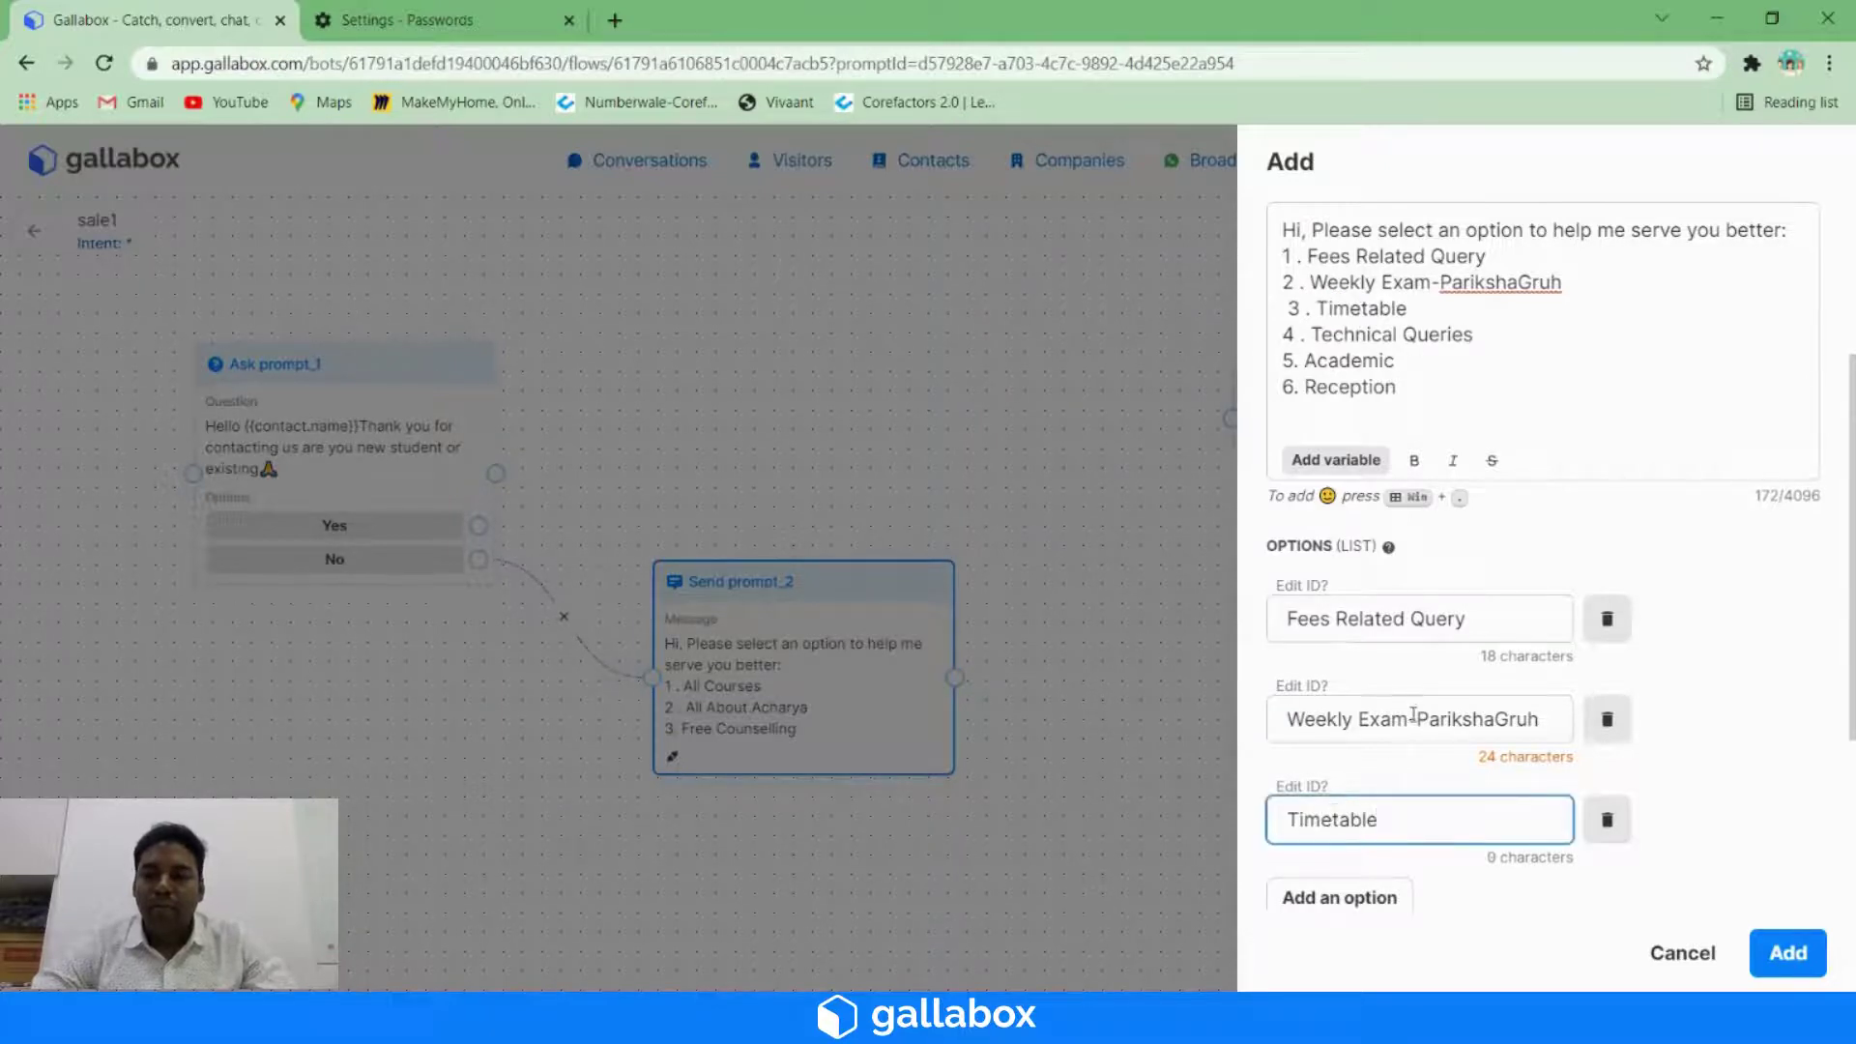
left_click_drag(1319, 334, 1464, 341)
left_click_drag(1312, 334, 1476, 336)
scroll(1449, 580, "down", 3)
left_click(1339, 592)
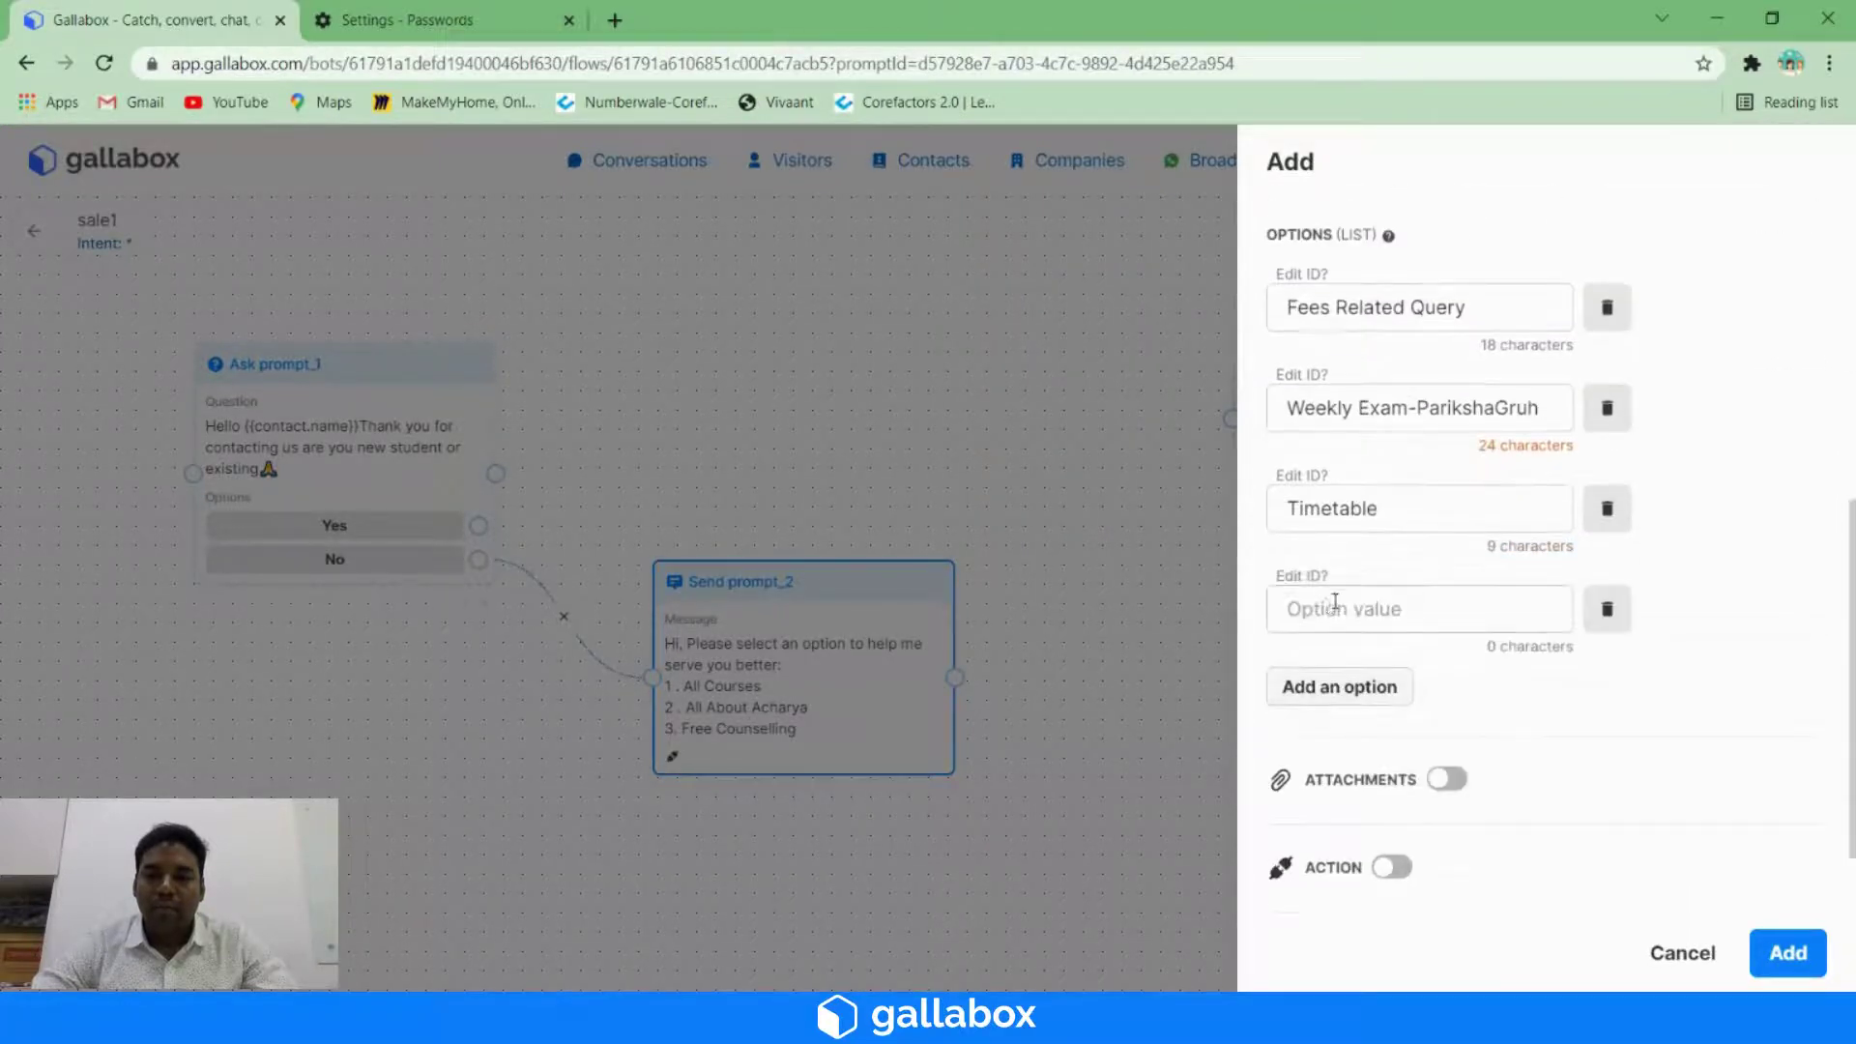
left_click(1319, 611)
key("ctrl+v")
- Add Academic and Reception as the fifth and sixth options
left_click(1349, 694)
scroll(1343, 619, "up", 5)
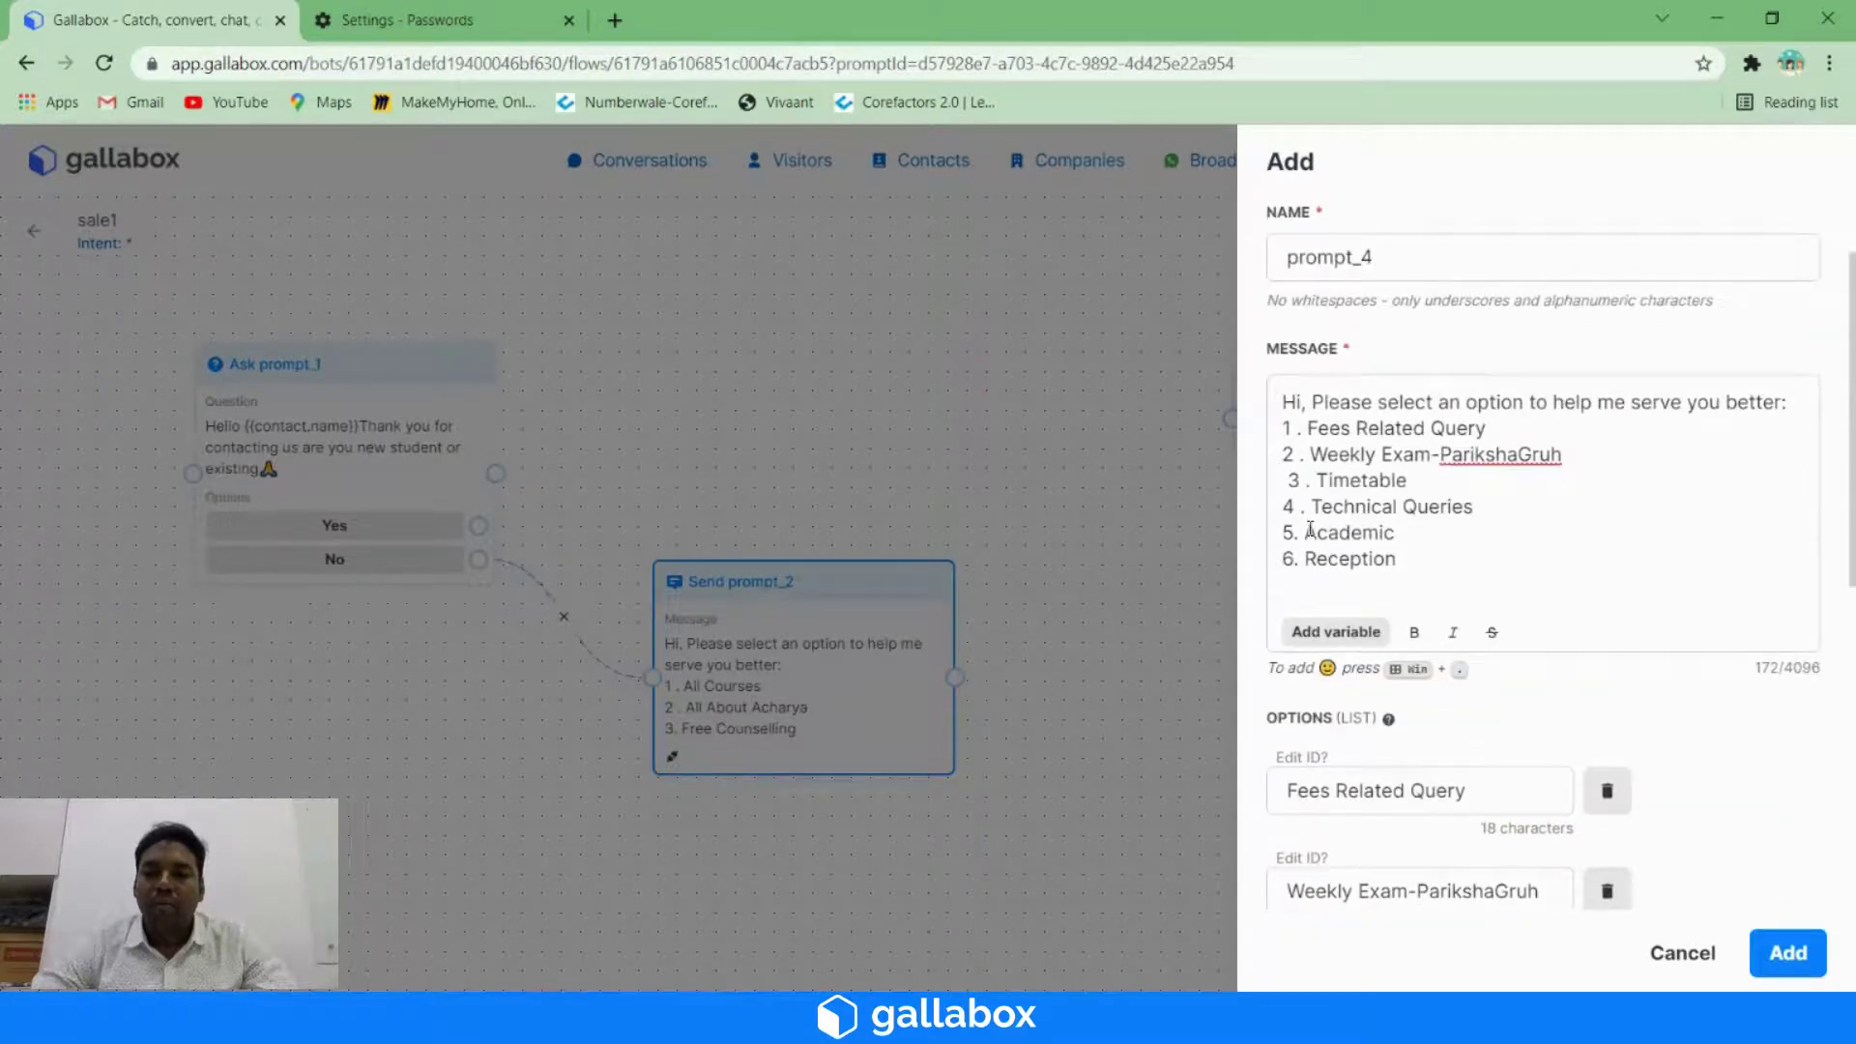
left_click_drag(1310, 531, 1421, 531)
scroll(1421, 531, "down", 5)
left_click(1336, 510)
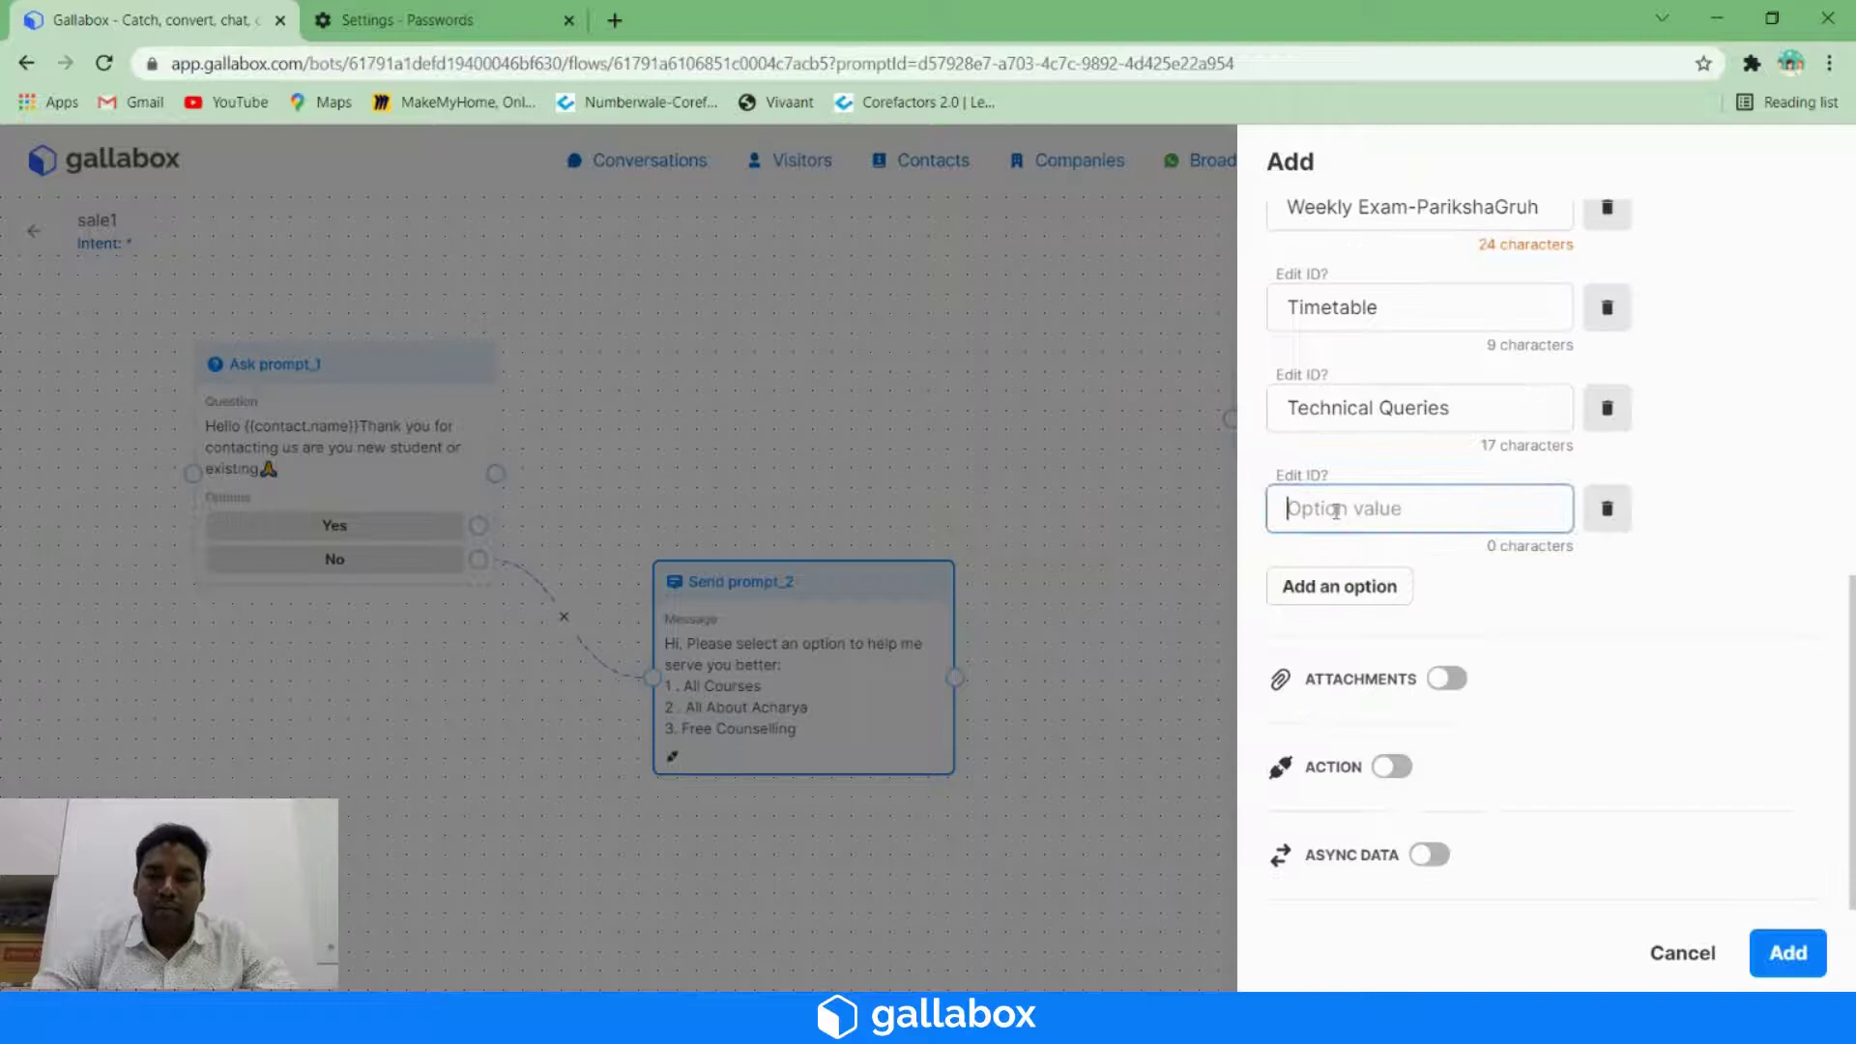
key("ctrl+v")
left_click(1340, 586)
scroll(1392, 580, "up", 4)
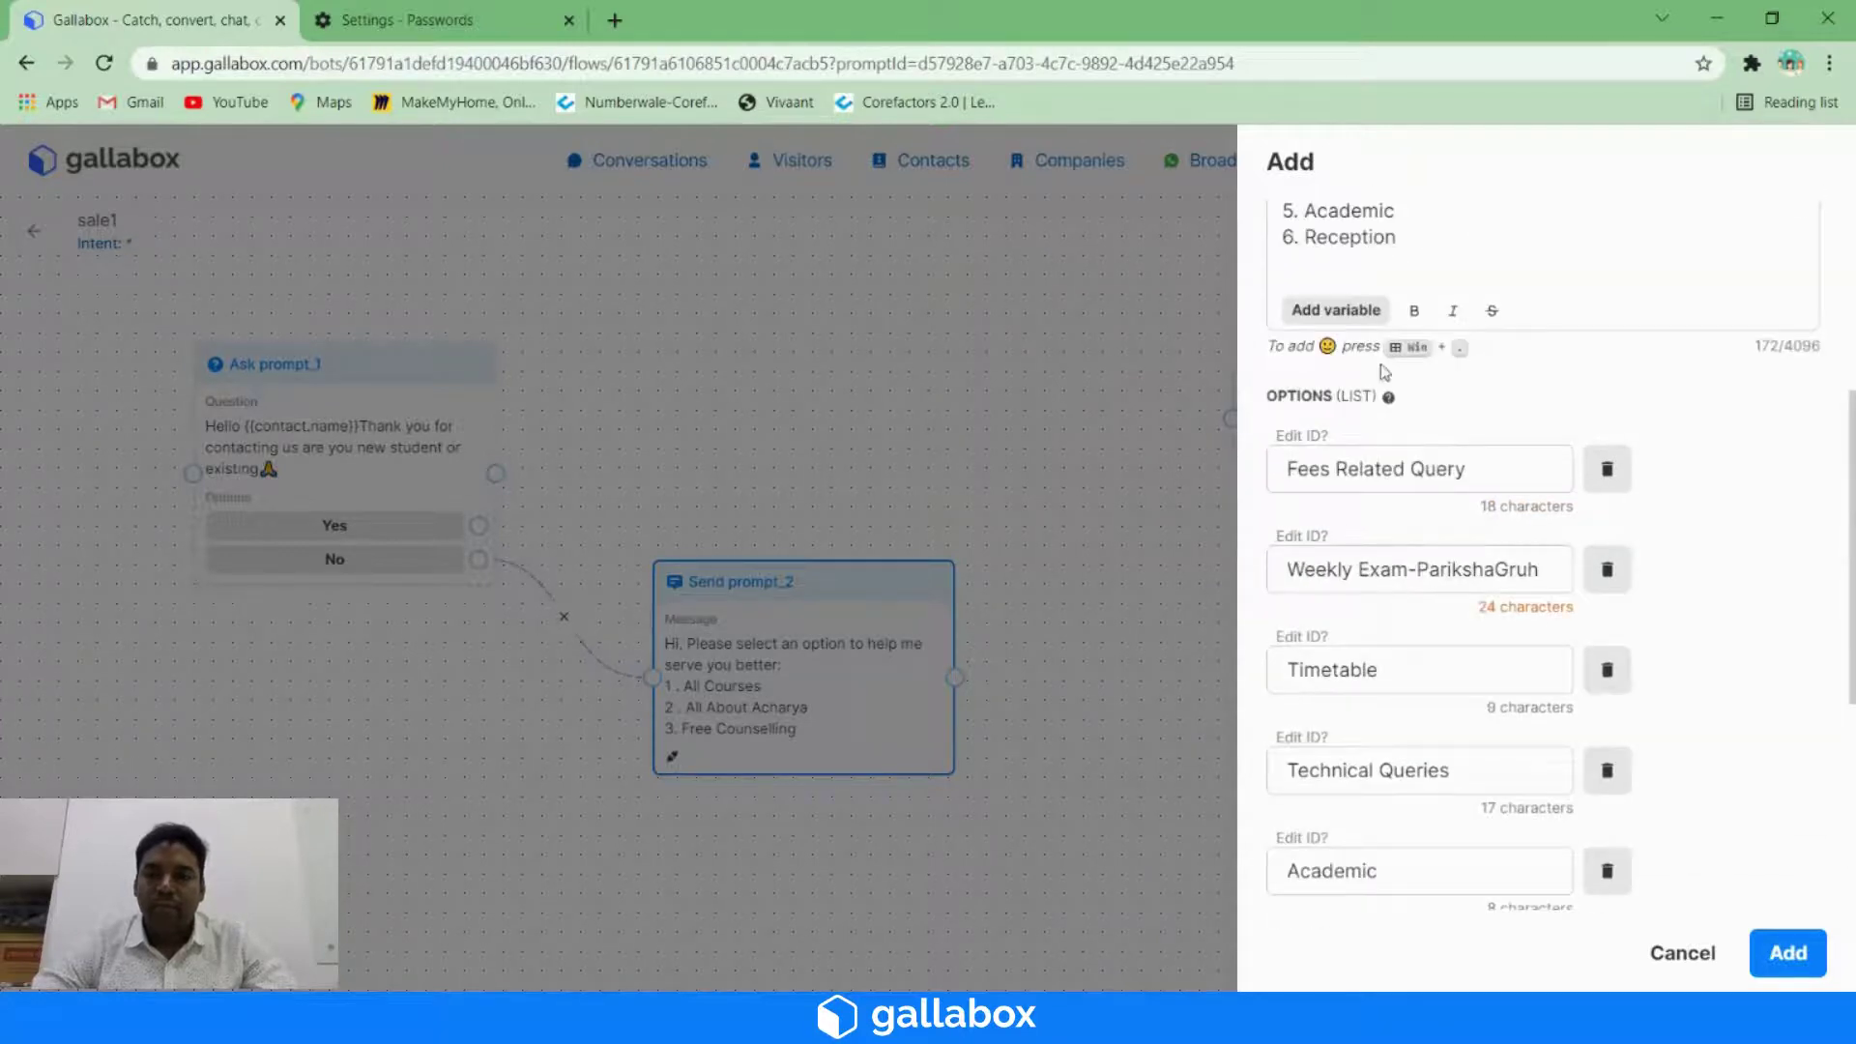
scroll(1382, 370, "up", 3)
double_click(1348, 479)
key("ctrl+c")
scroll(1348, 483, "down", 7)
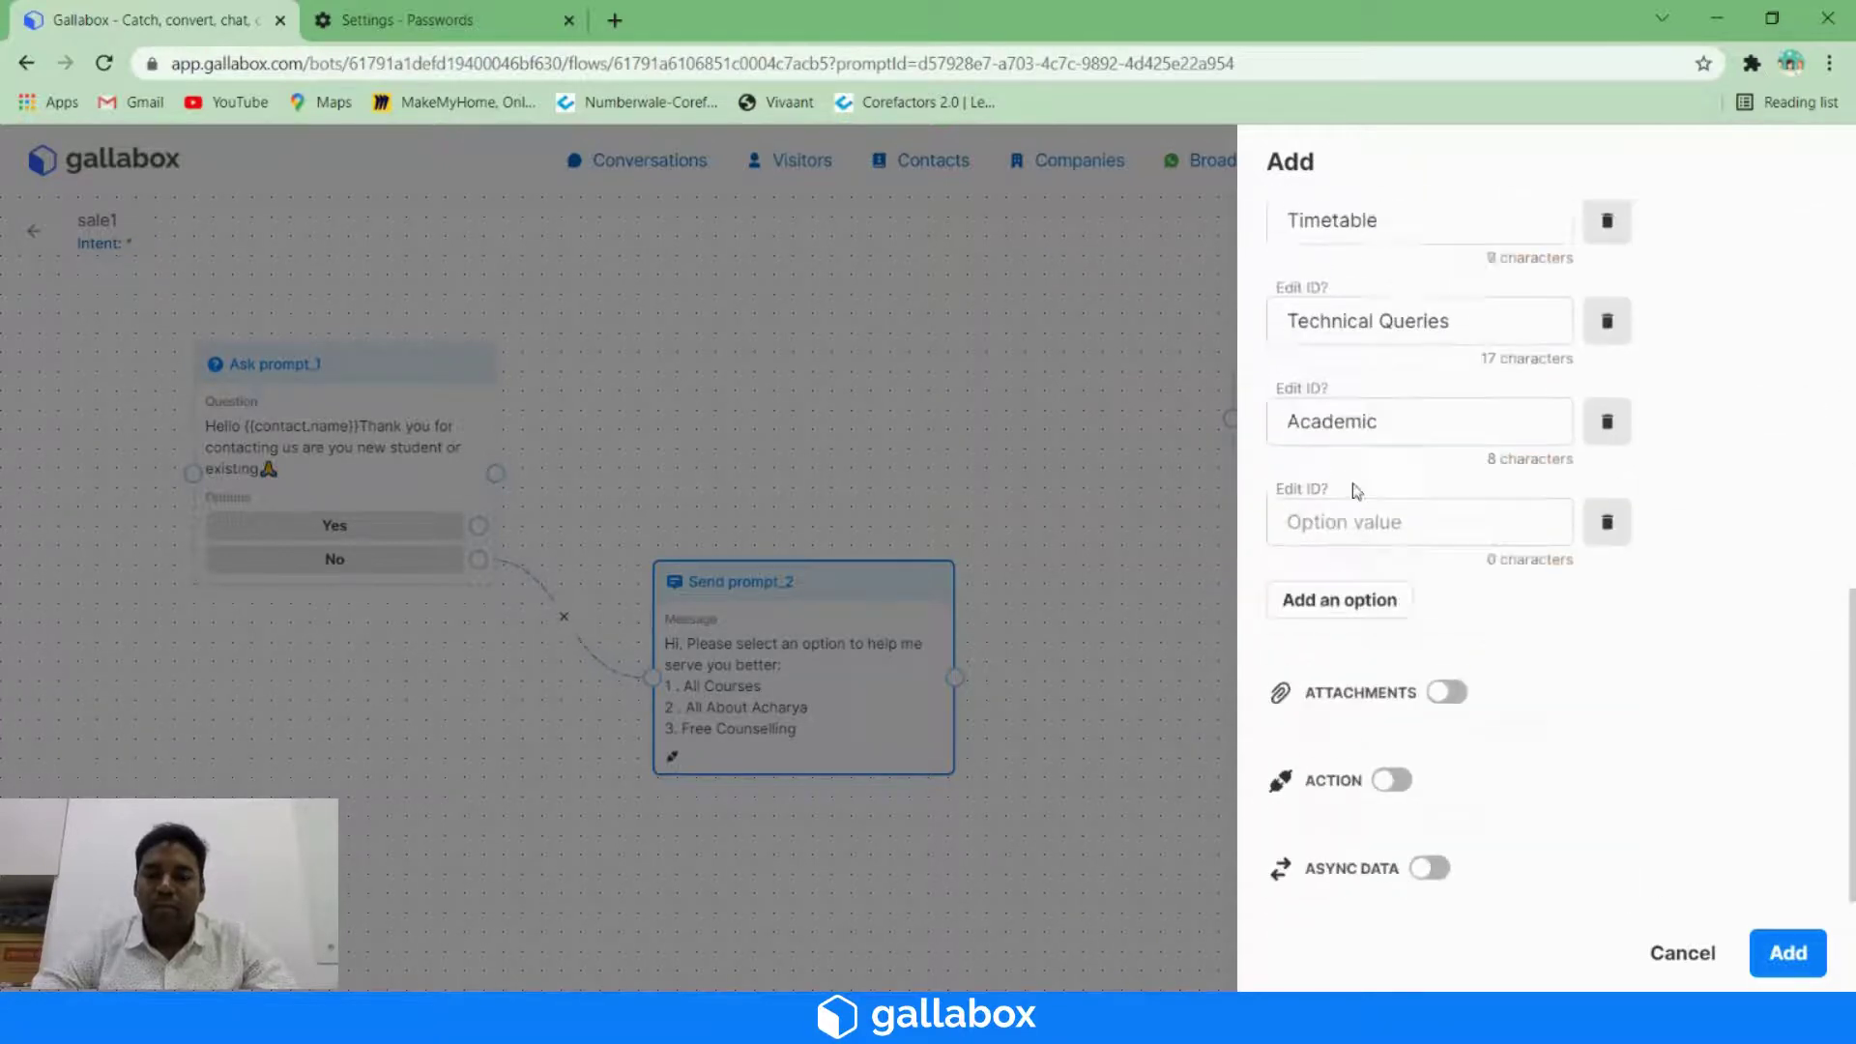
left_click(1331, 497)
key("ctrl+v")
scroll(1430, 541, "up", 8)
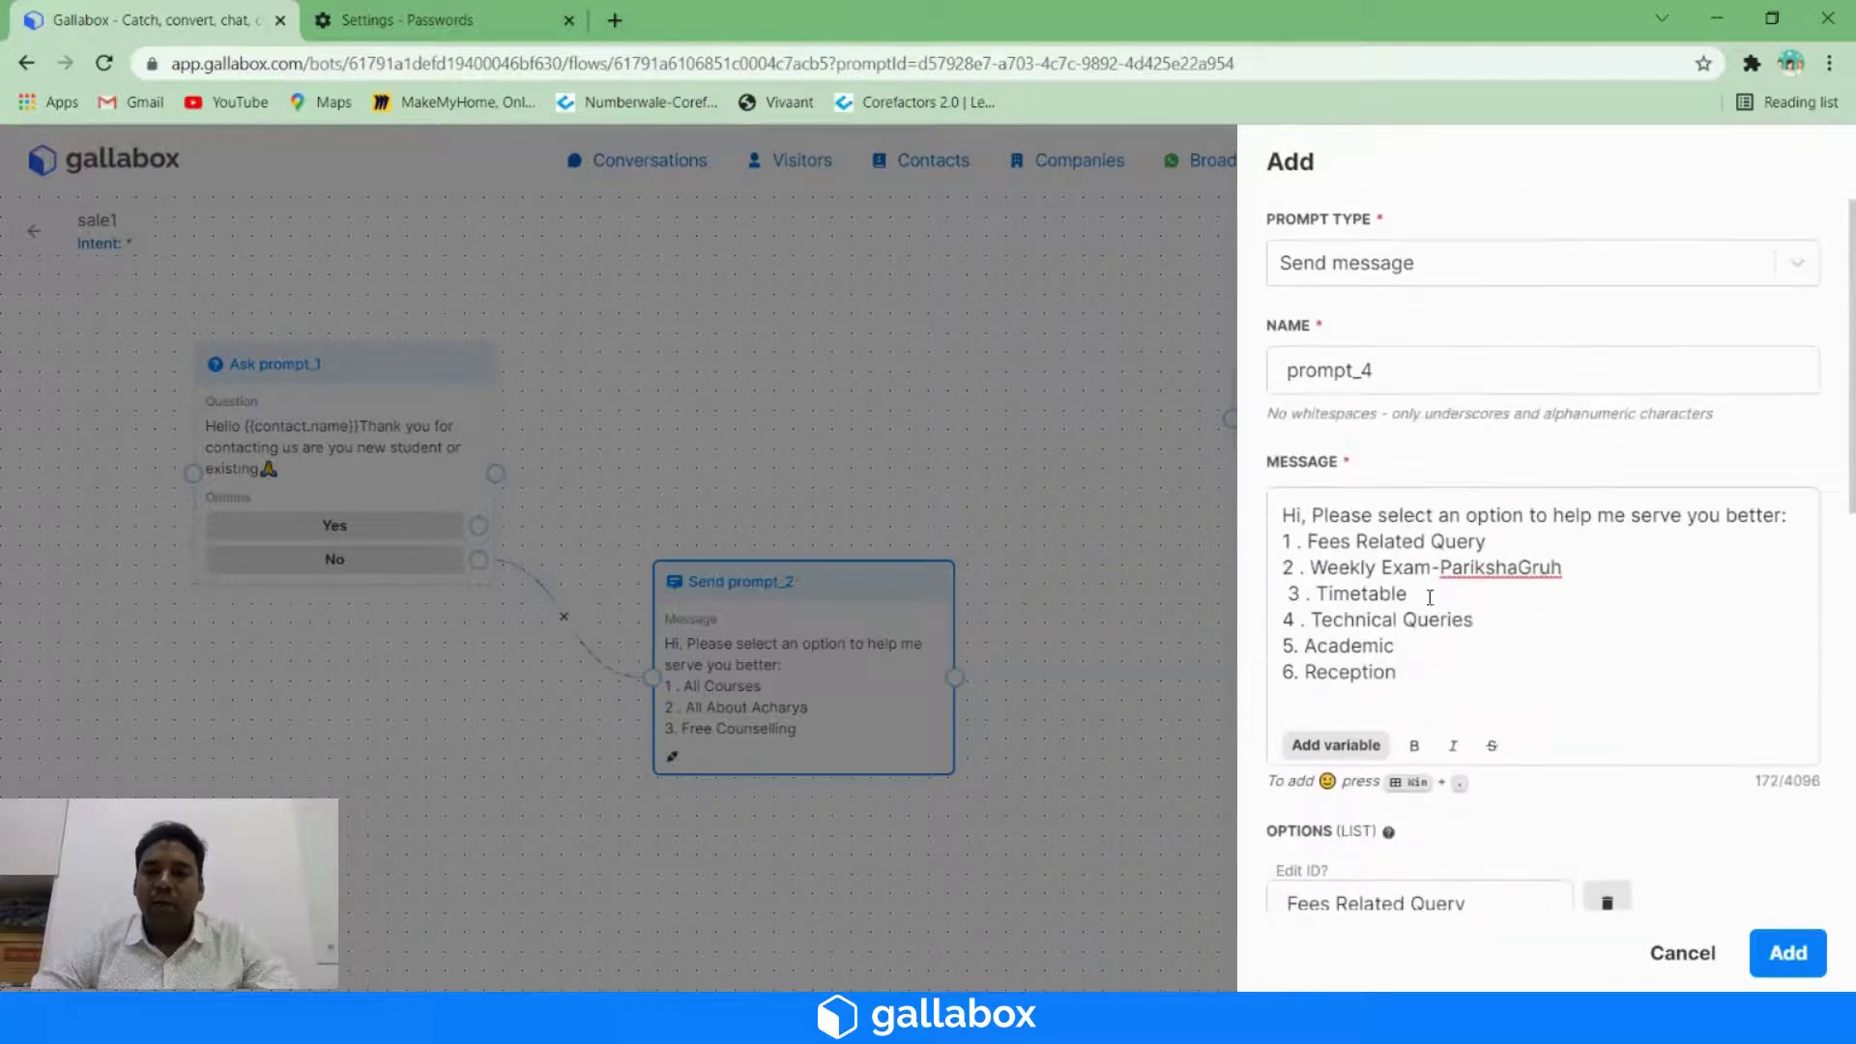
- Delete the six numbered lines from the message and trim option two to 'Exam-ParikshaGruh'
left_click_drag(1401, 671, 1280, 543)
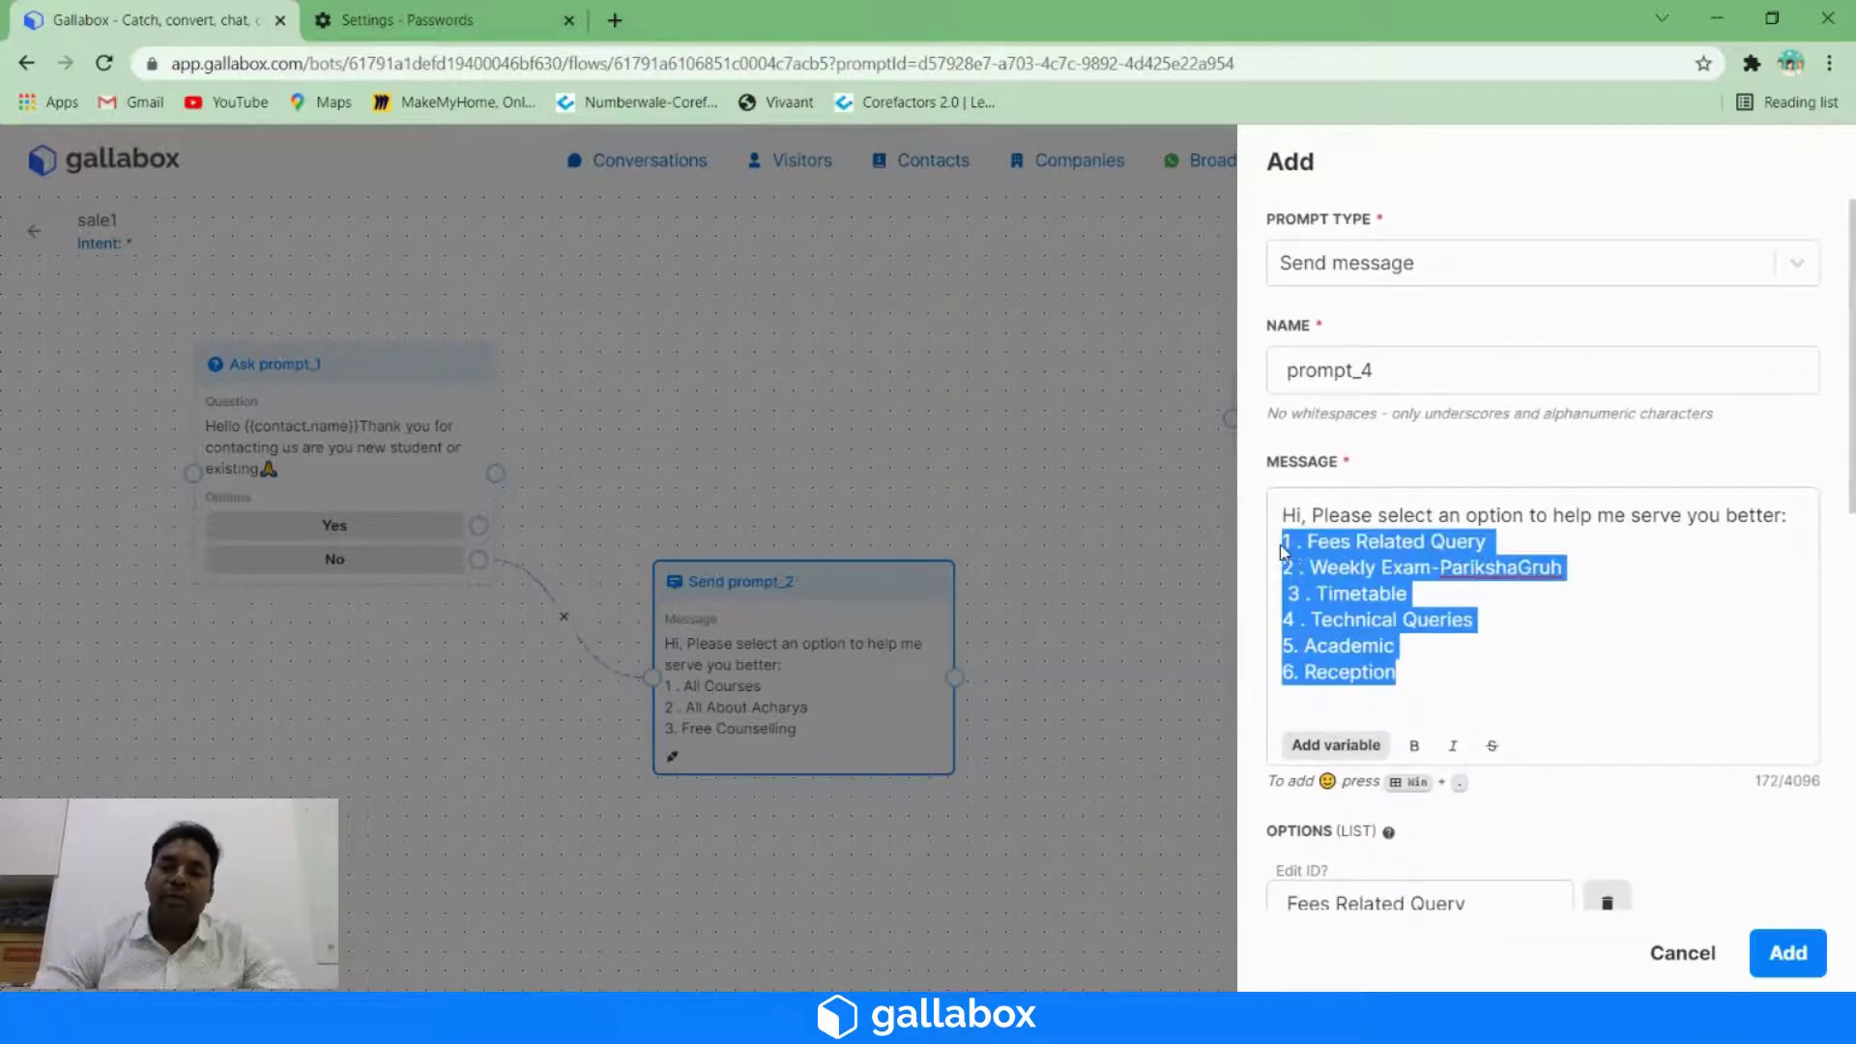
key("BackSpace")
key("BackSpace")
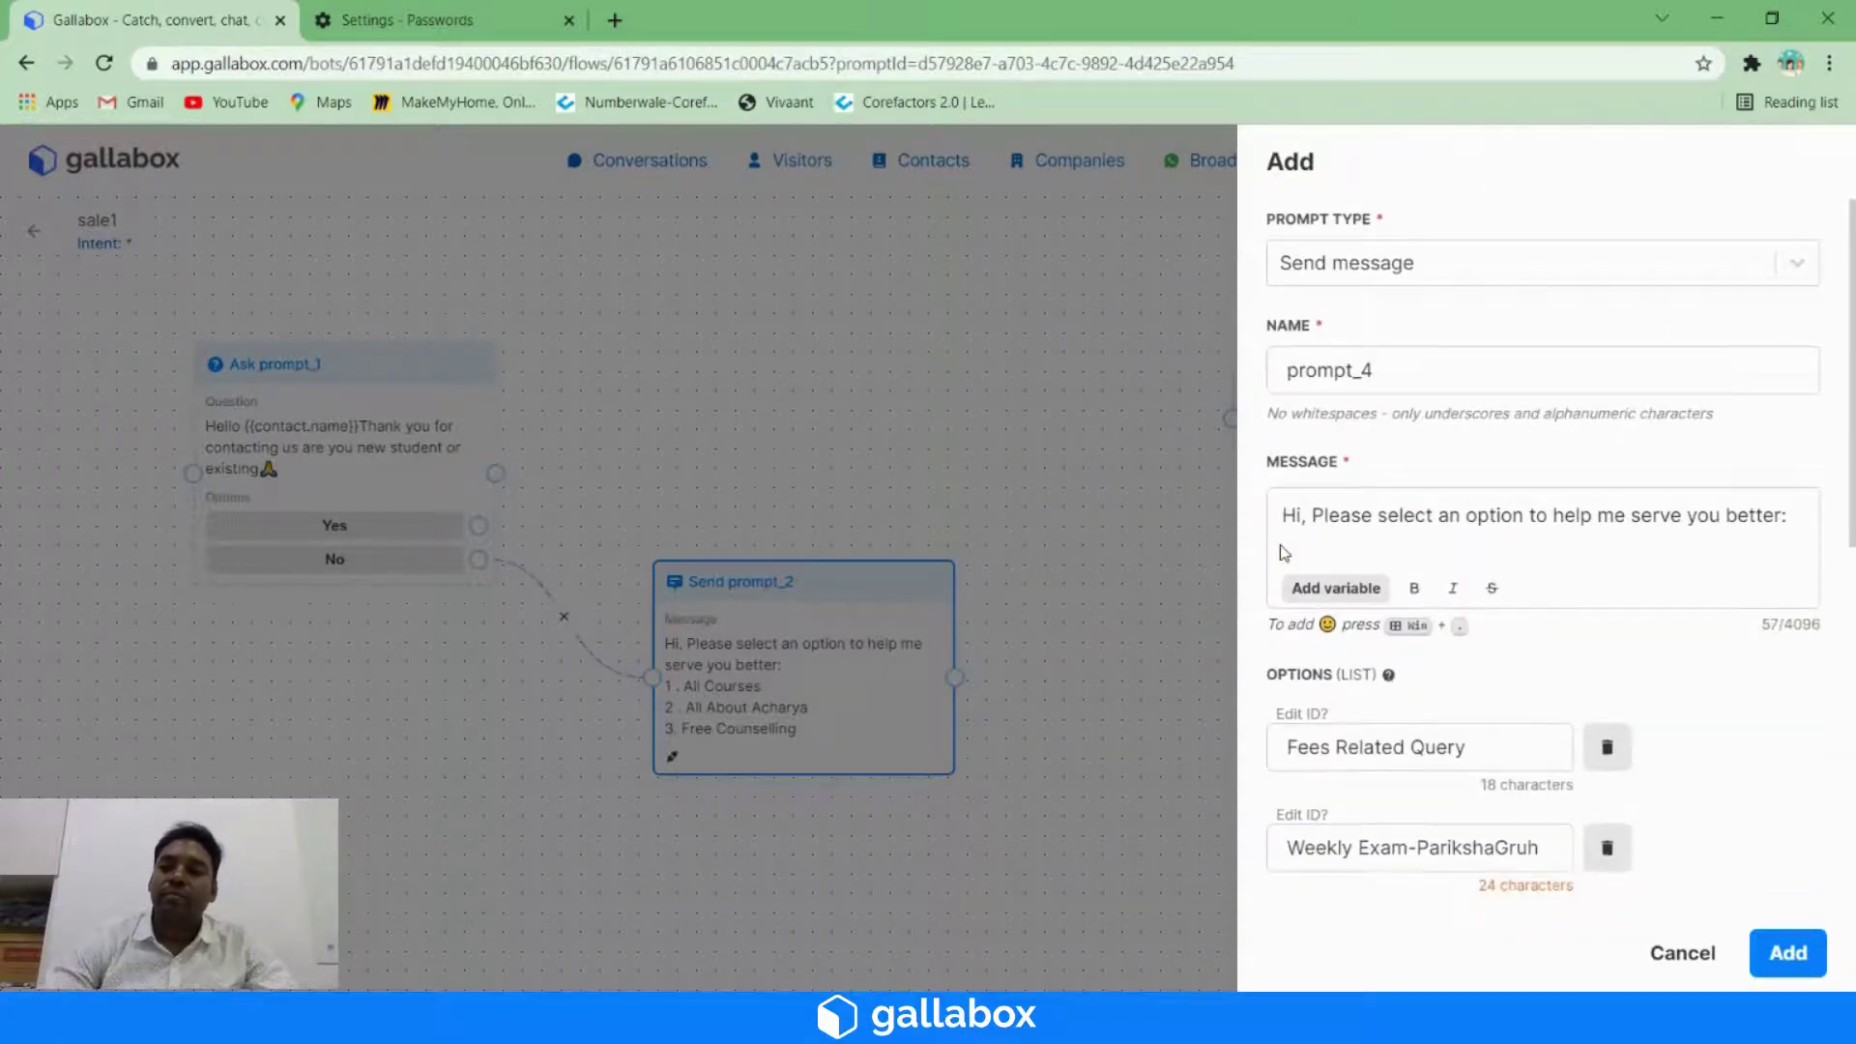
scroll(1571, 350, "down", 4)
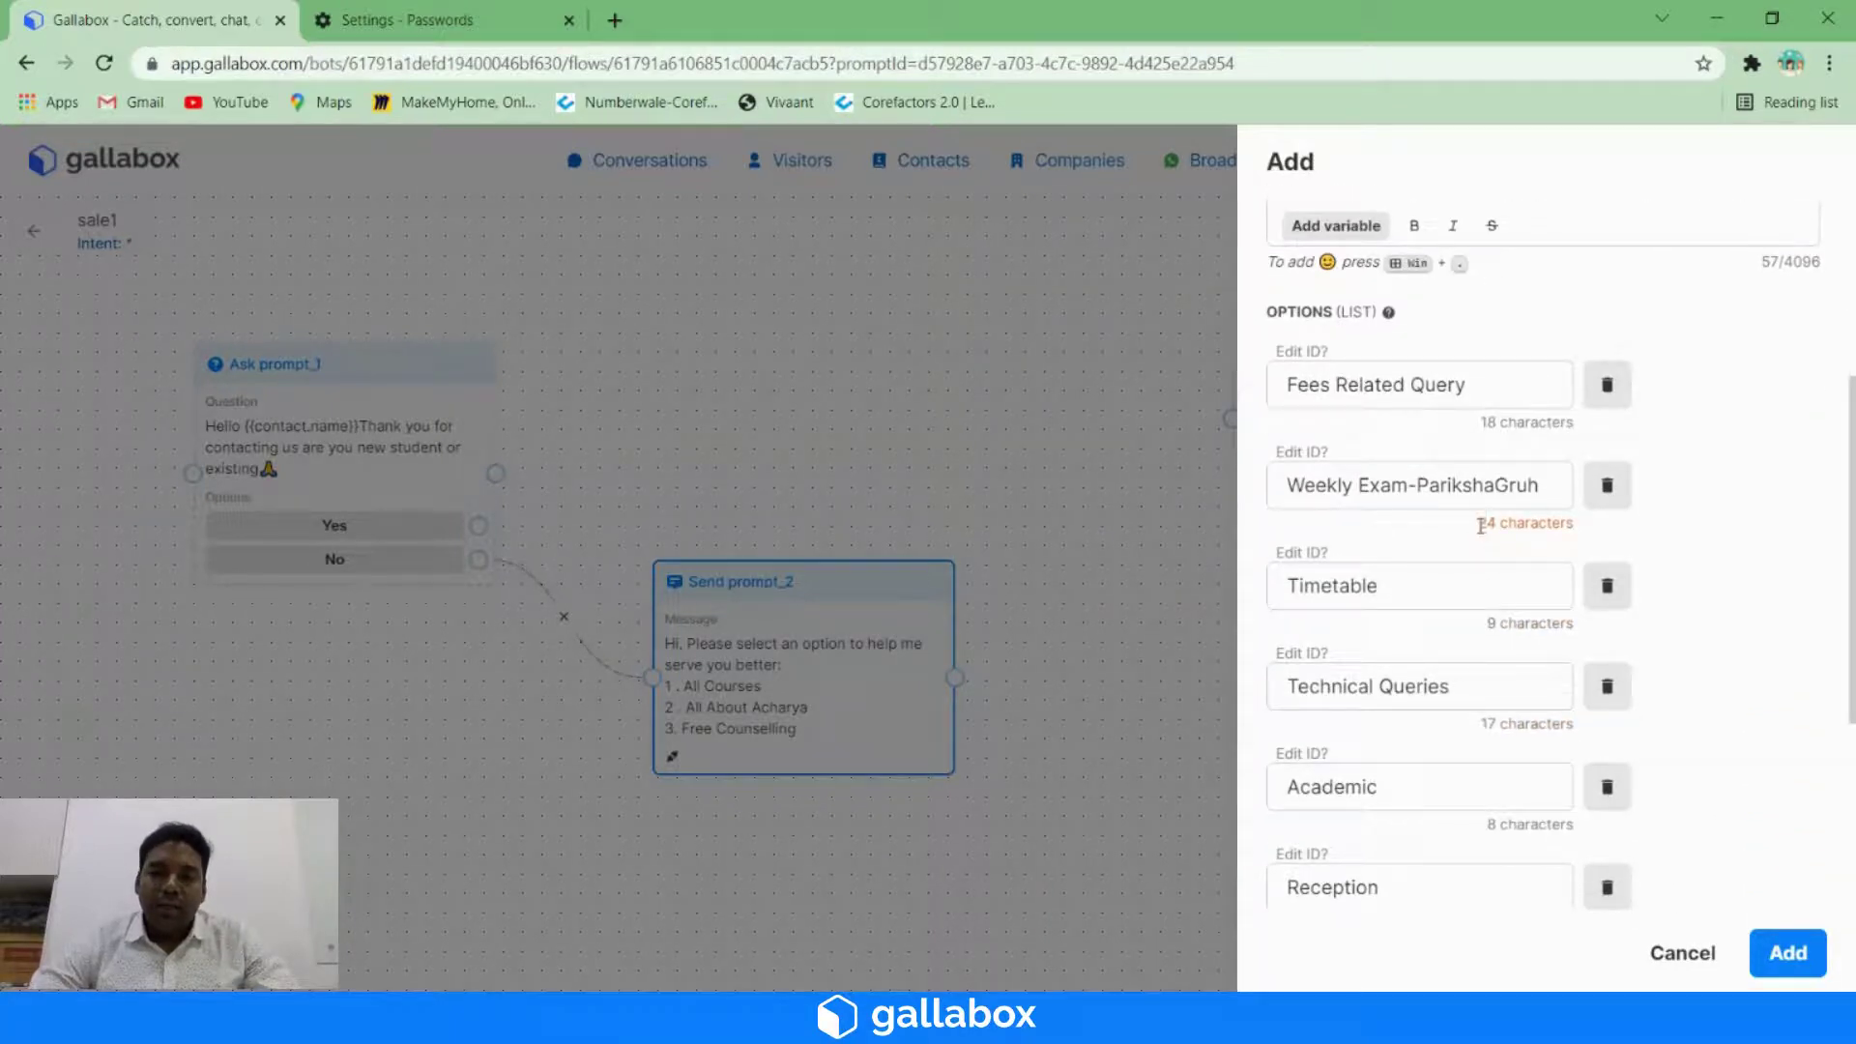
left_click_drag(1480, 525, 1567, 523)
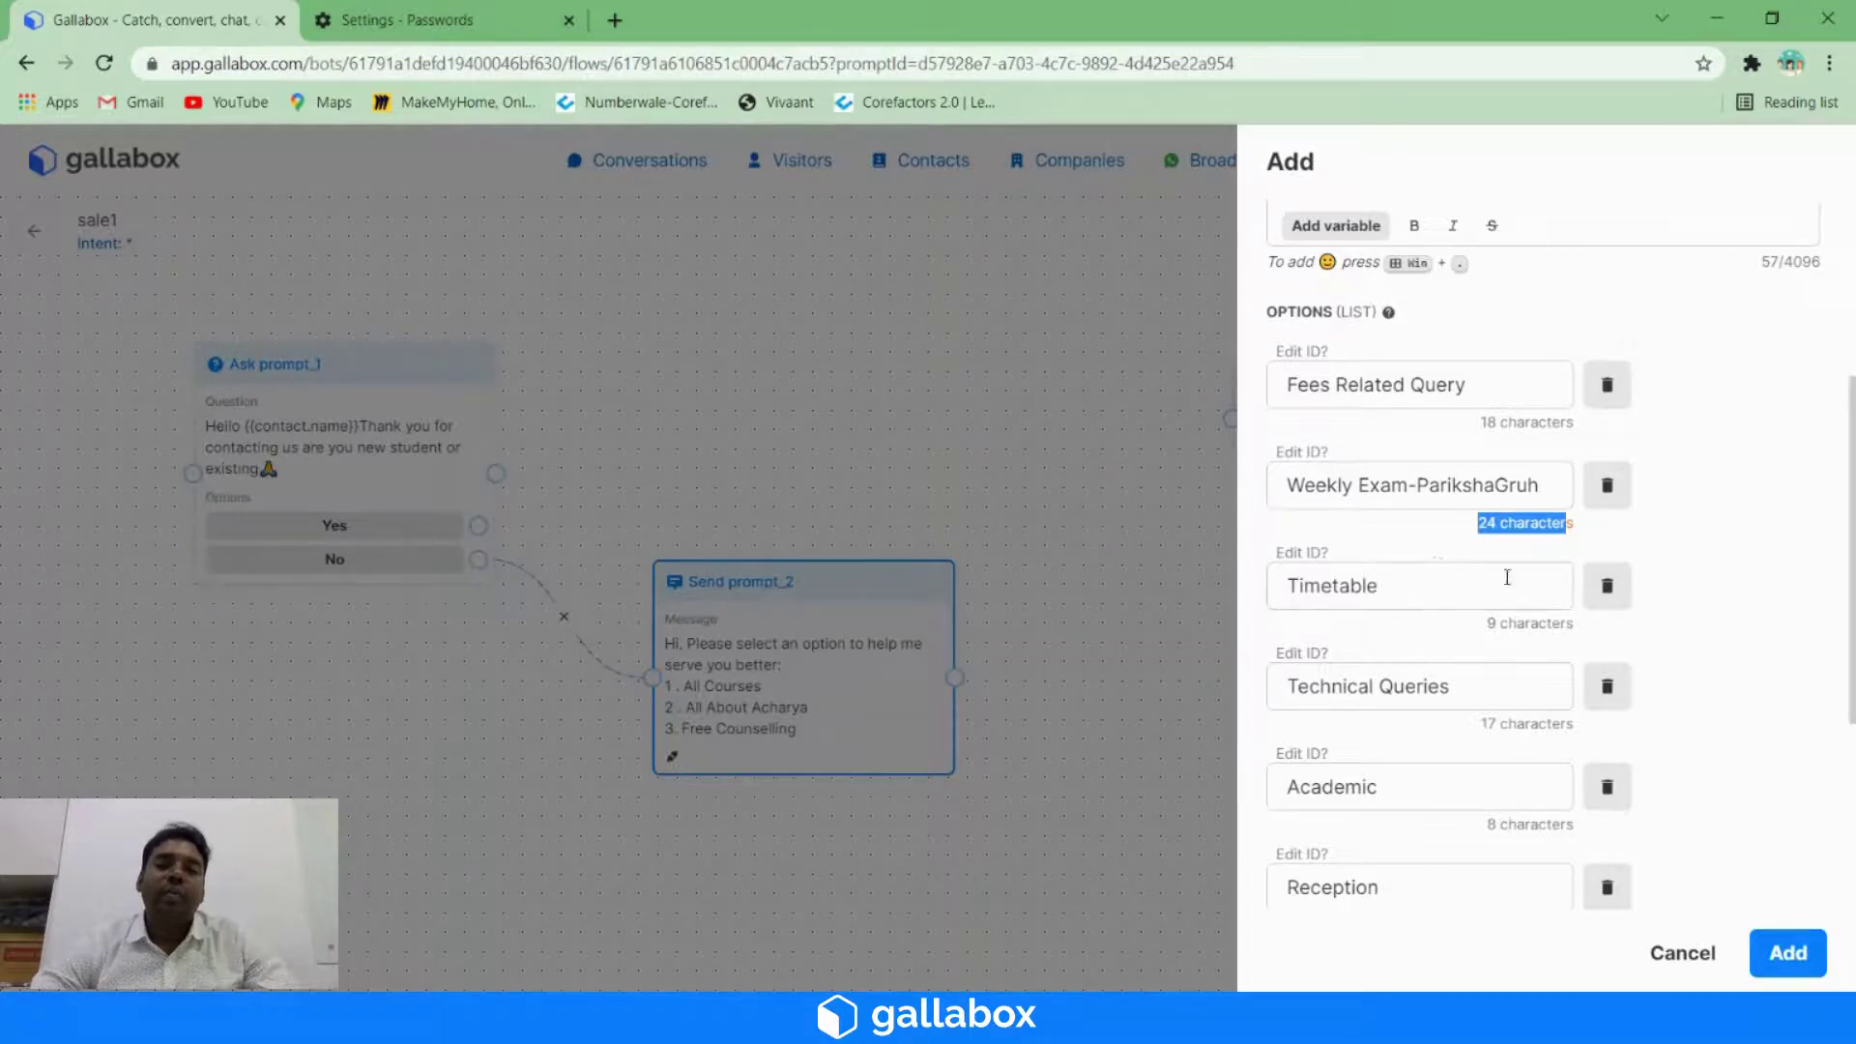
left_click(1359, 486)
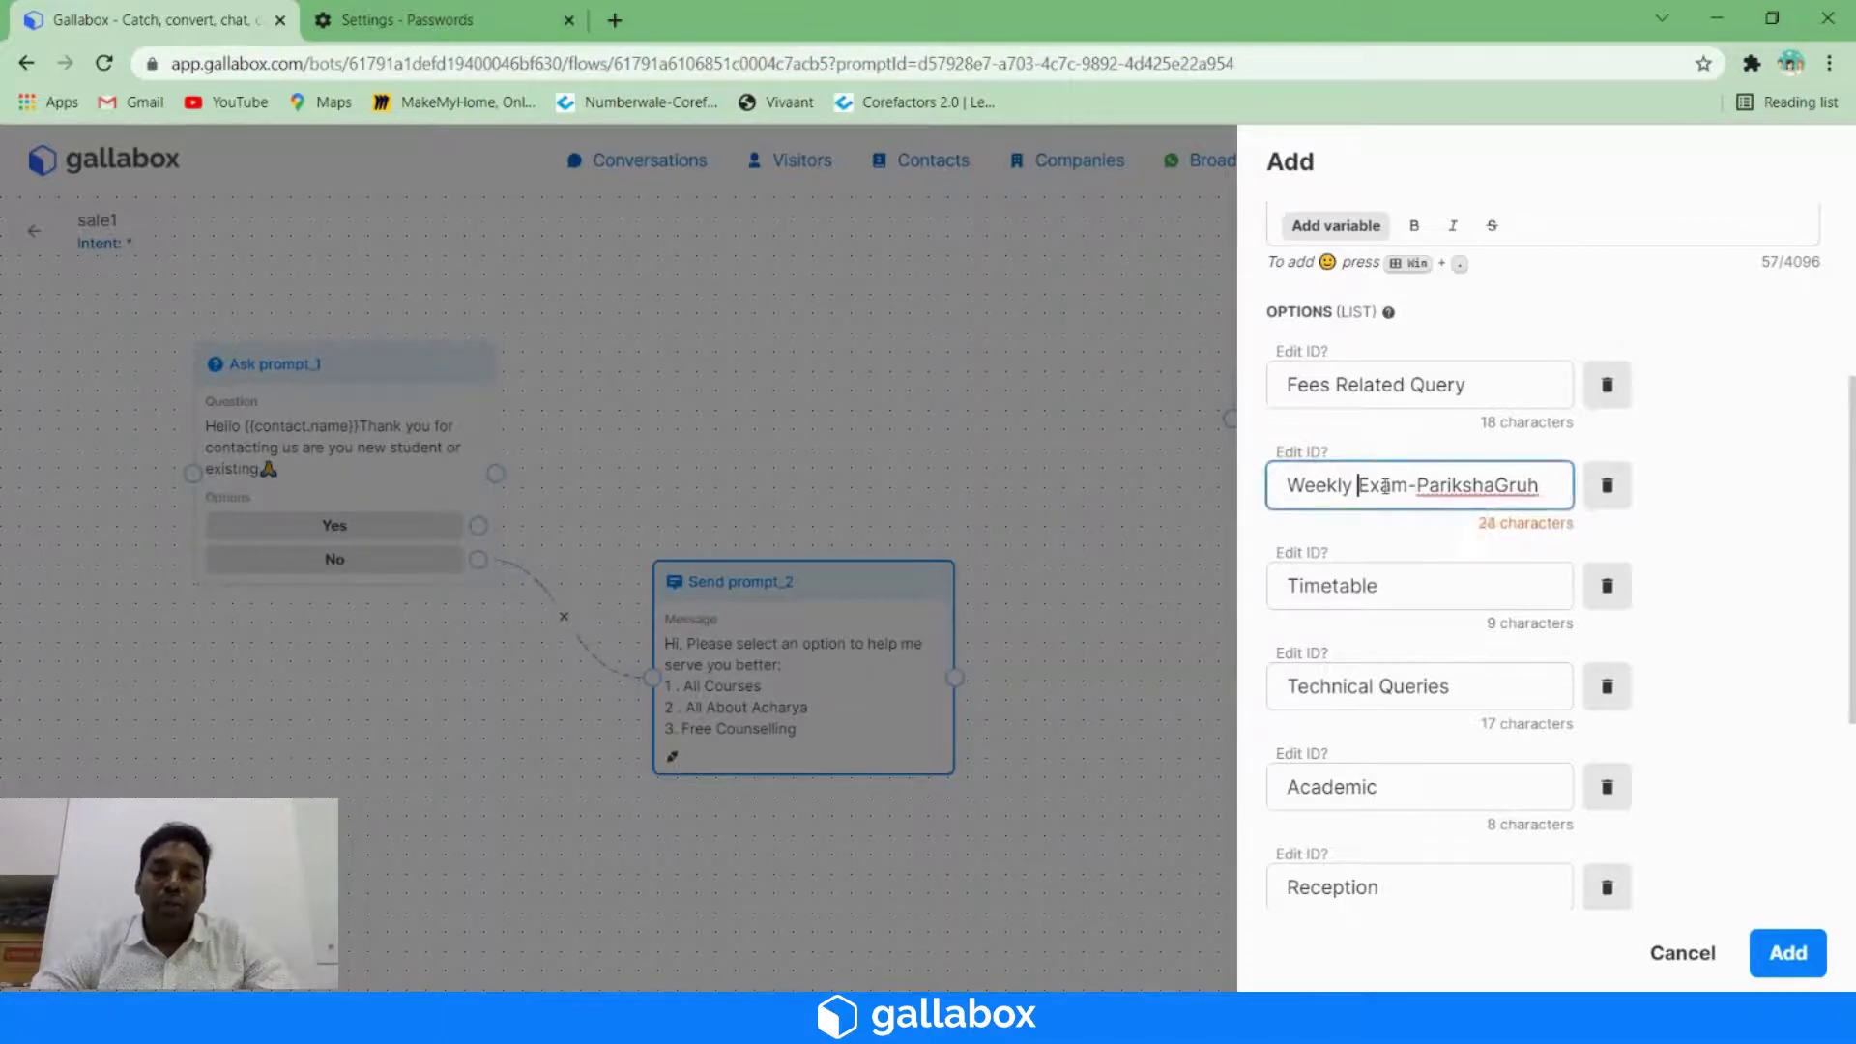
key("BackSpace")
key("BackSpace")
key("BackSpace")
key("BackSpace")
key("BackSpace")
key("BackSpace")
key("BackSpace")
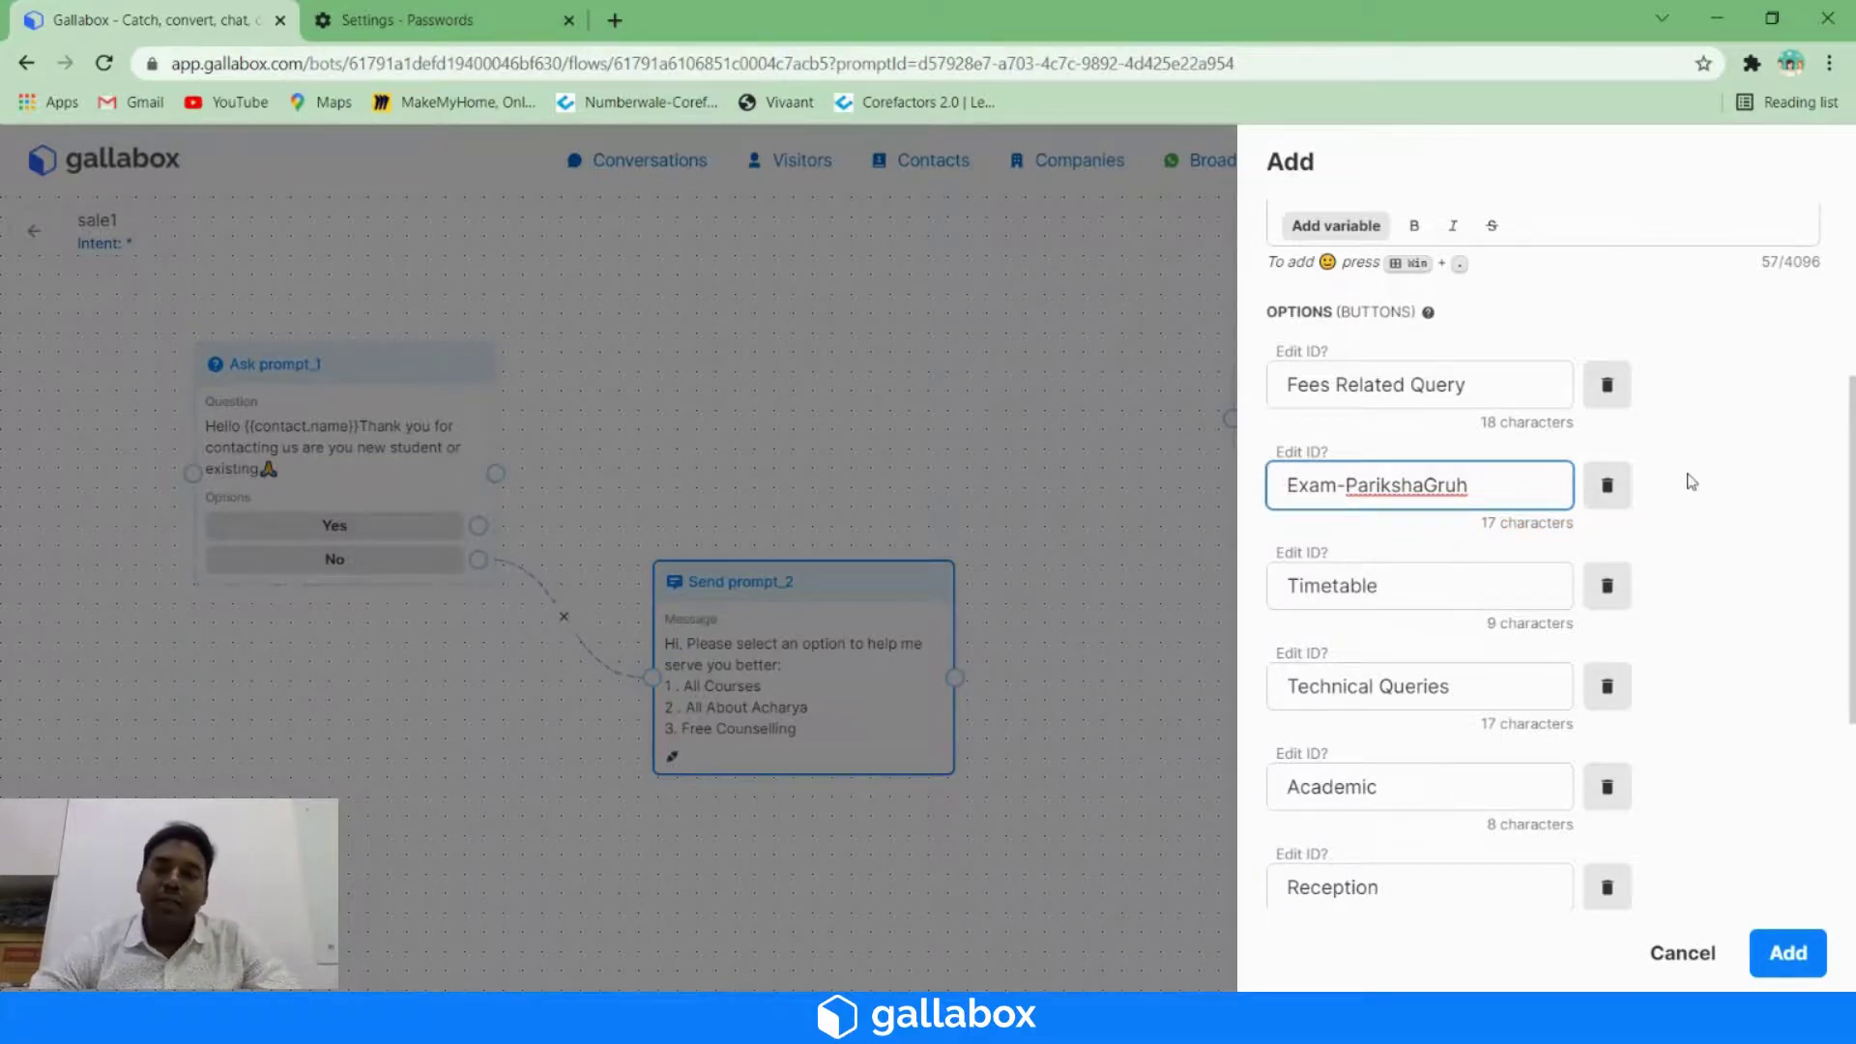
scroll(1687, 481, "down", 3)
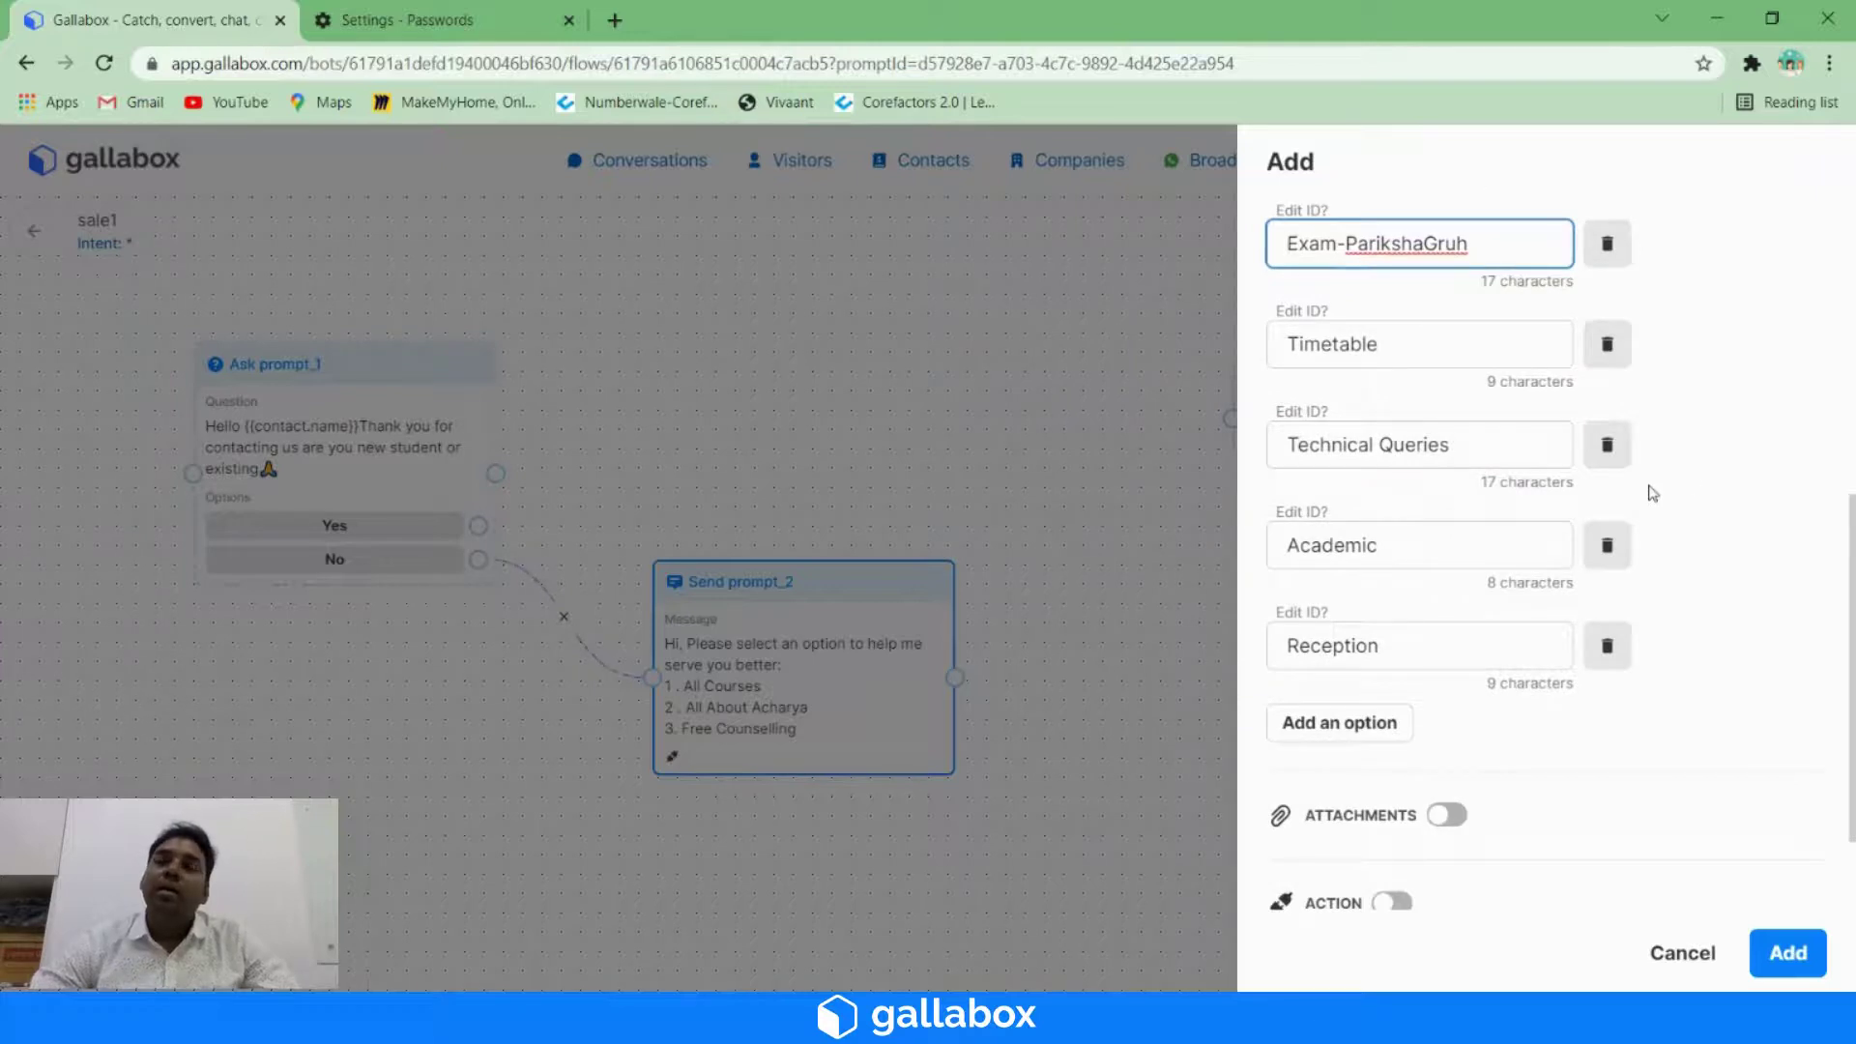
scroll(1604, 503, "up", 3)
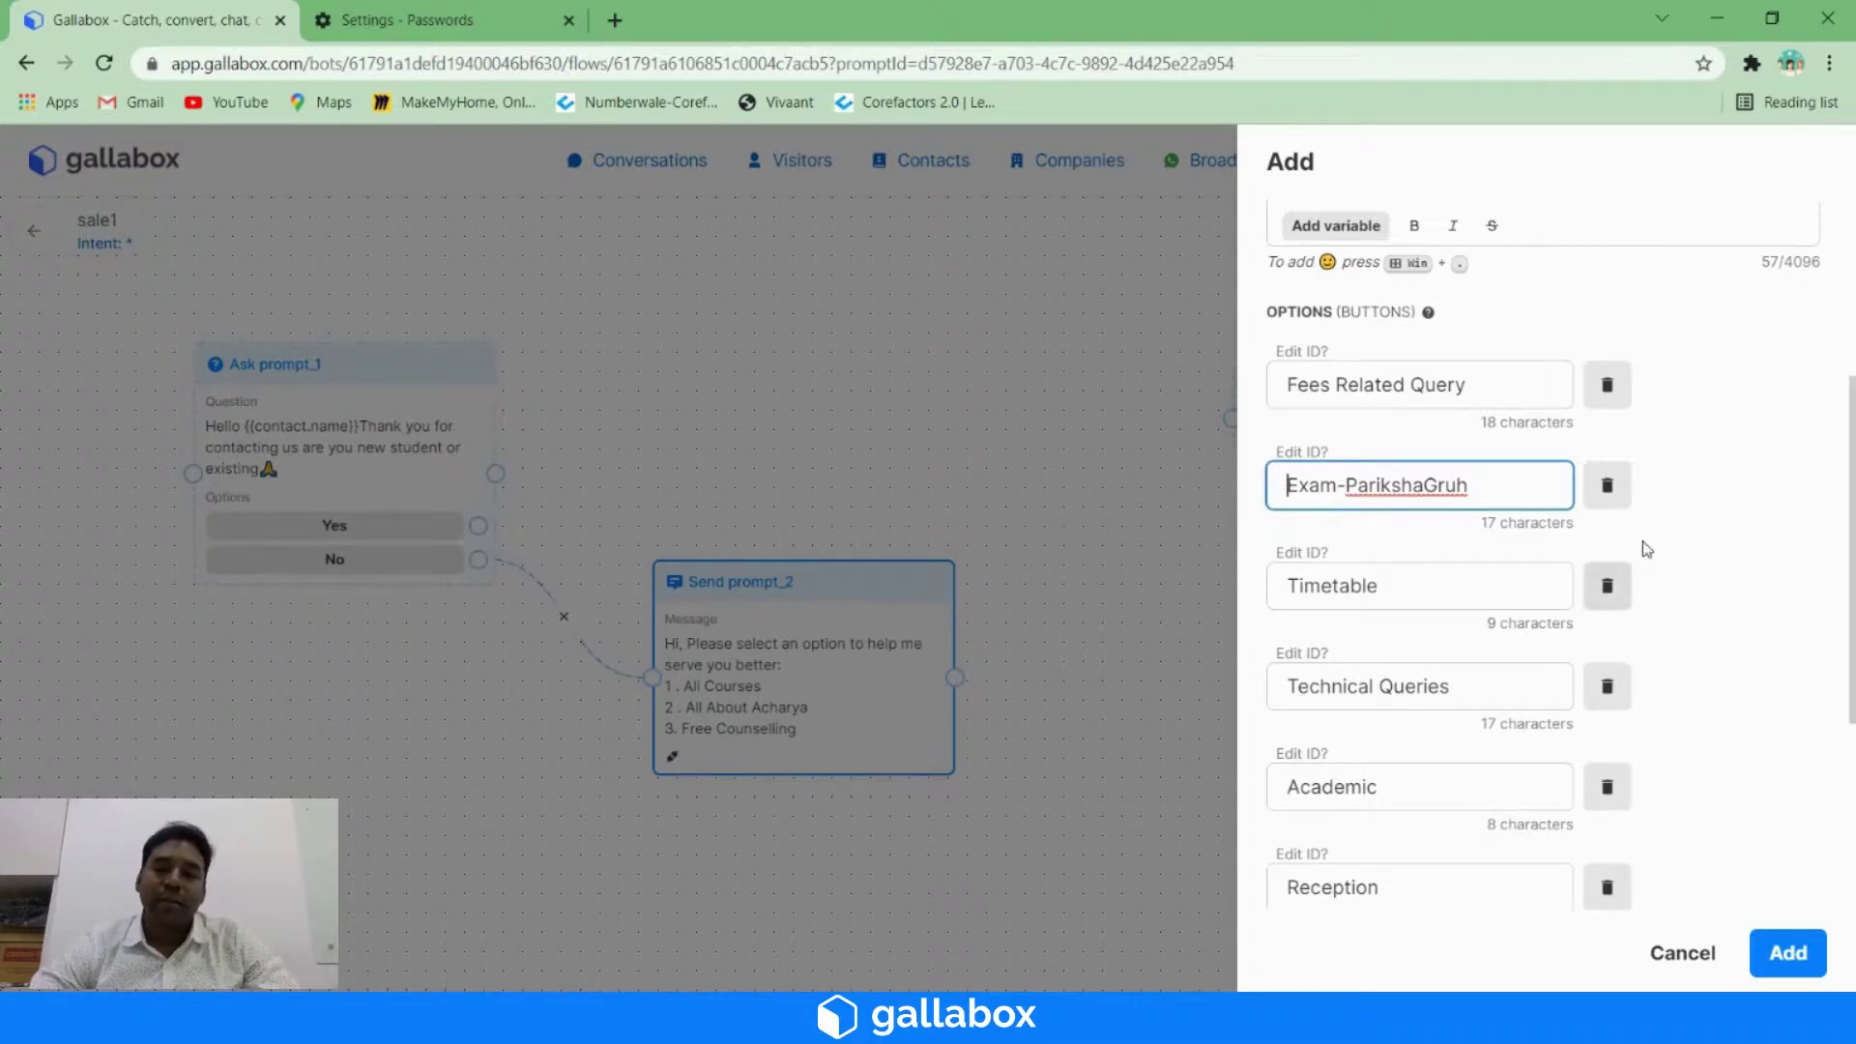
scroll(1507, 589, "up", 4)
scroll(1513, 616, "down", 8)
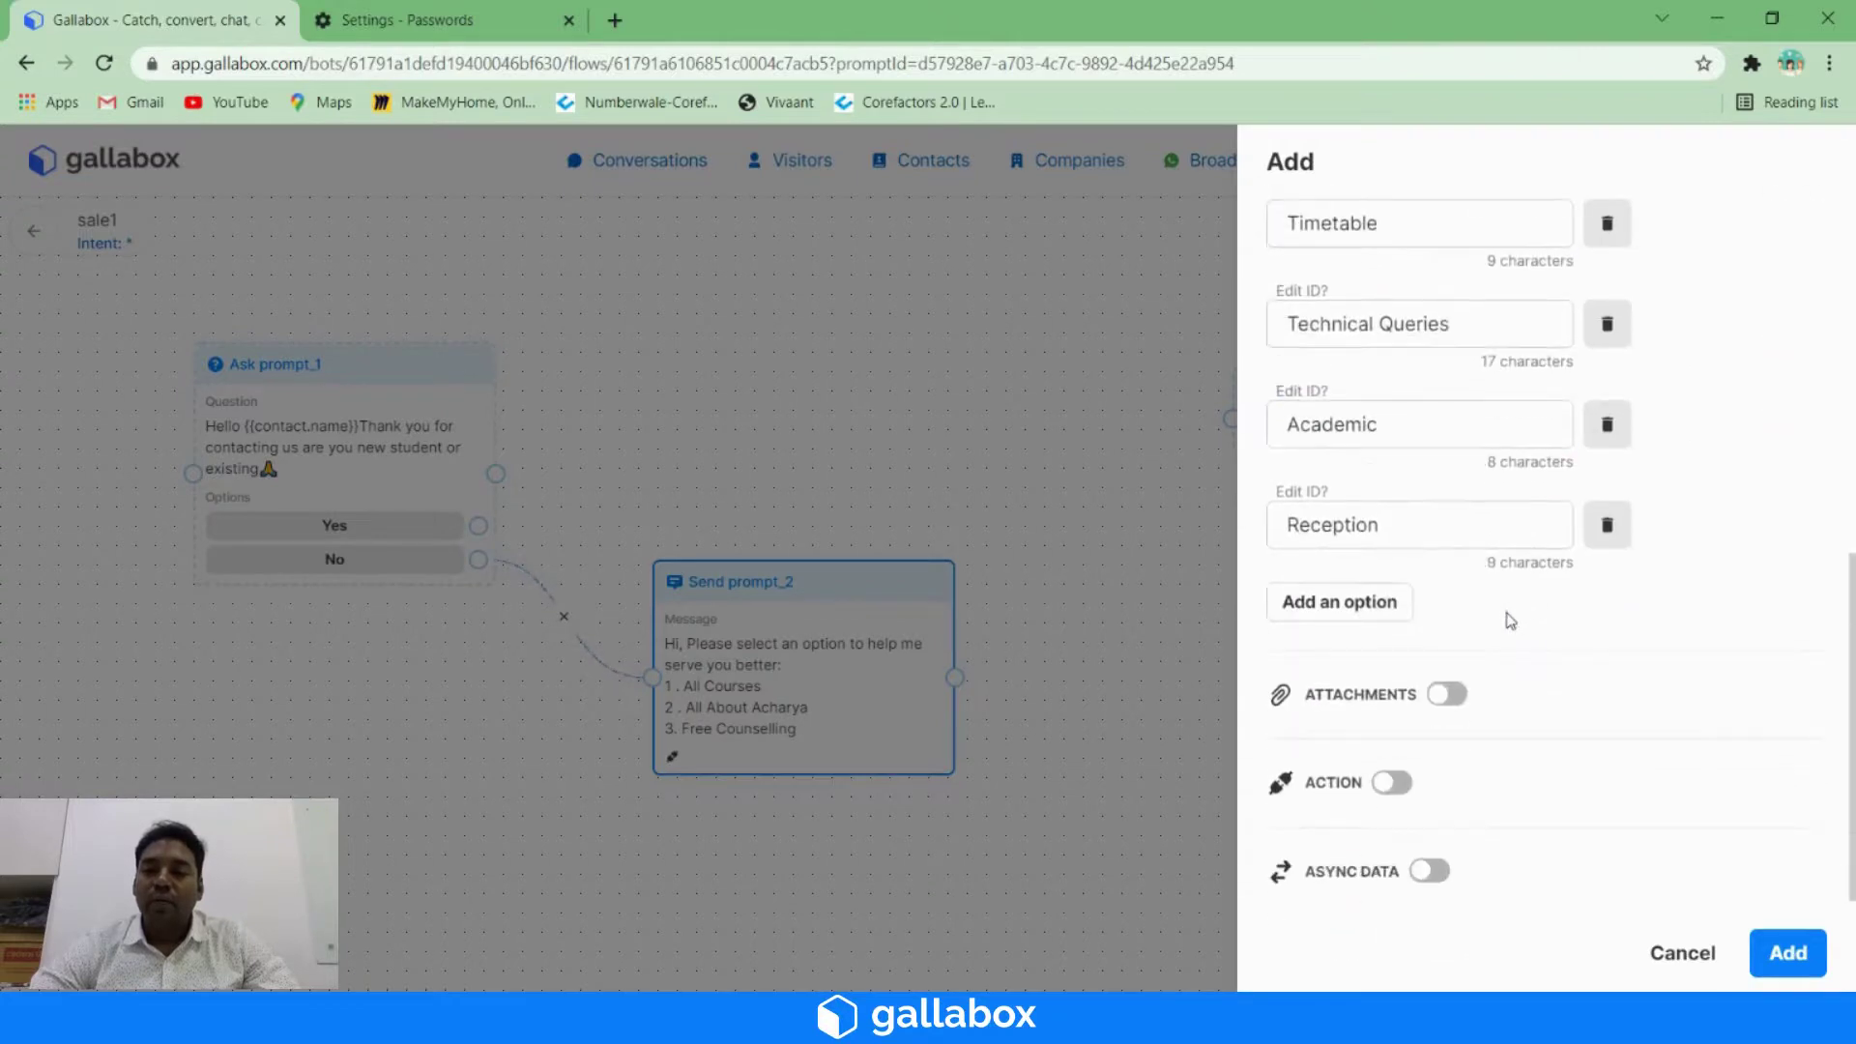
scroll(1505, 621, "down", 1)
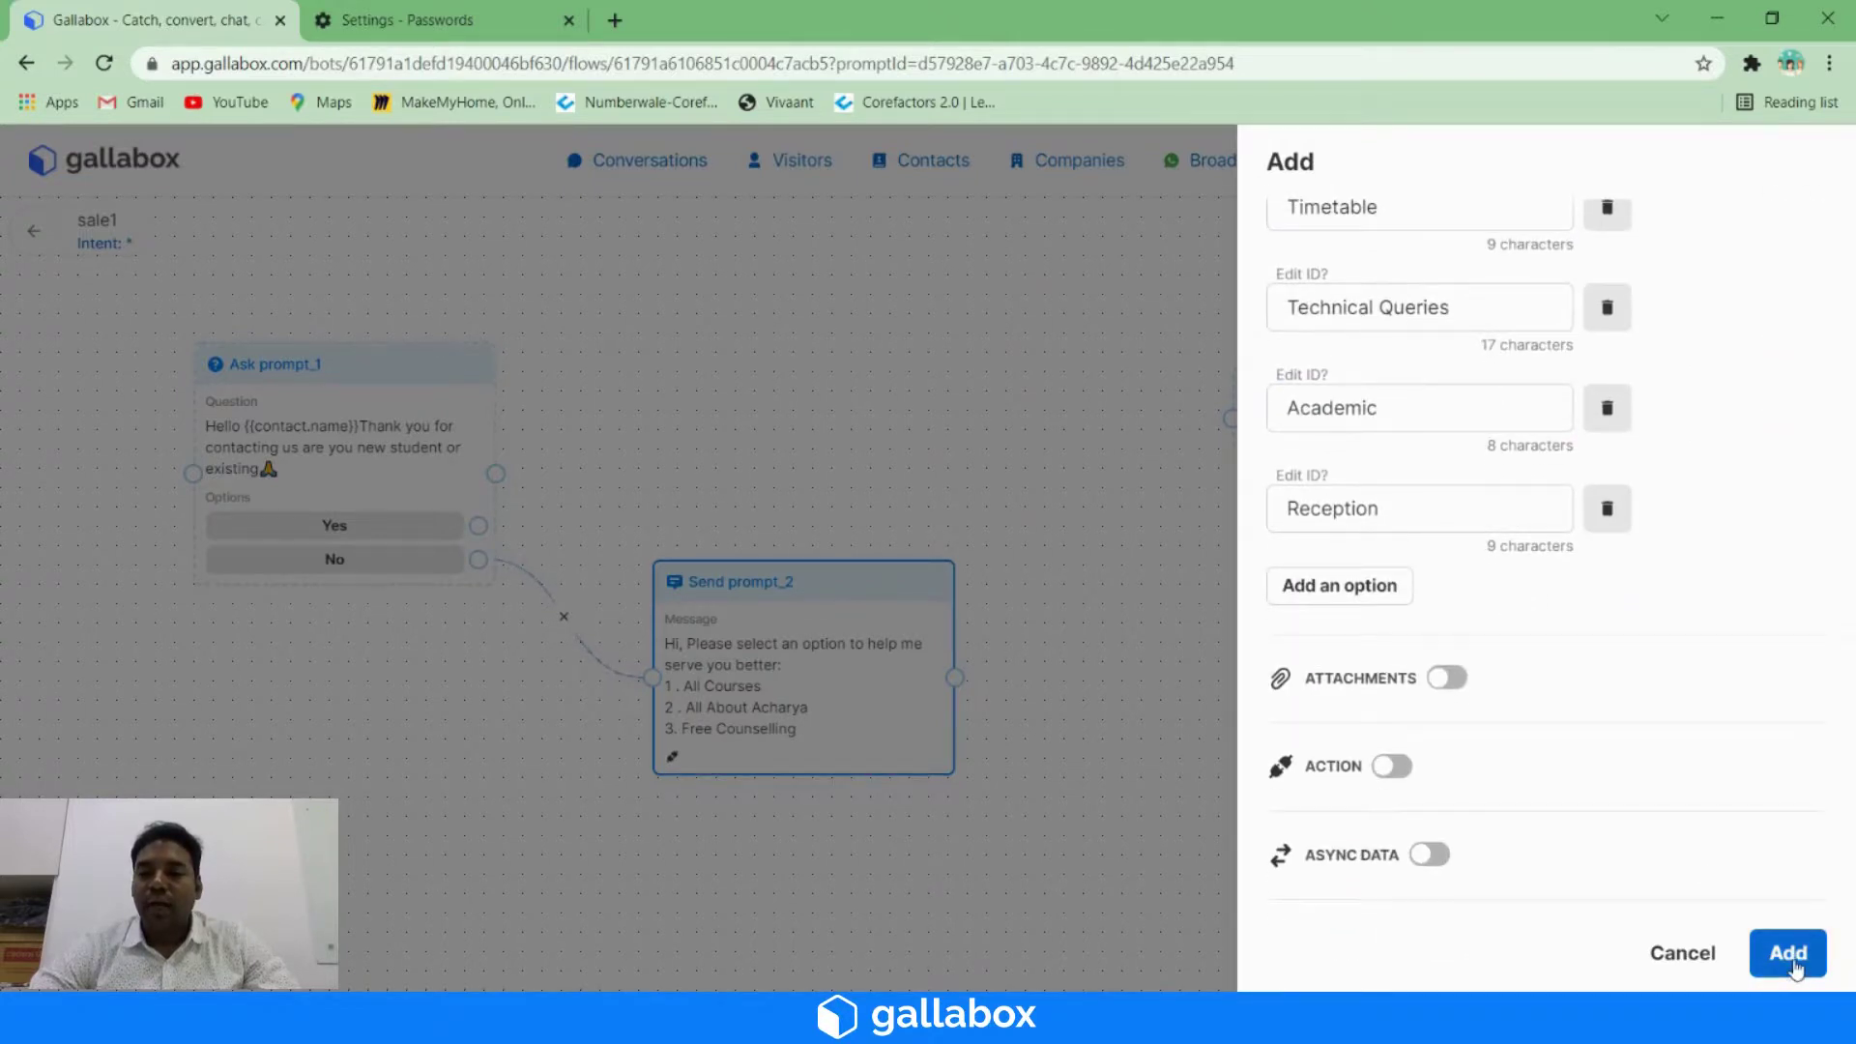
- Add Send prompt_4 to the sale1 flow, link it from the Yes answer, and publish
left_click(1789, 955)
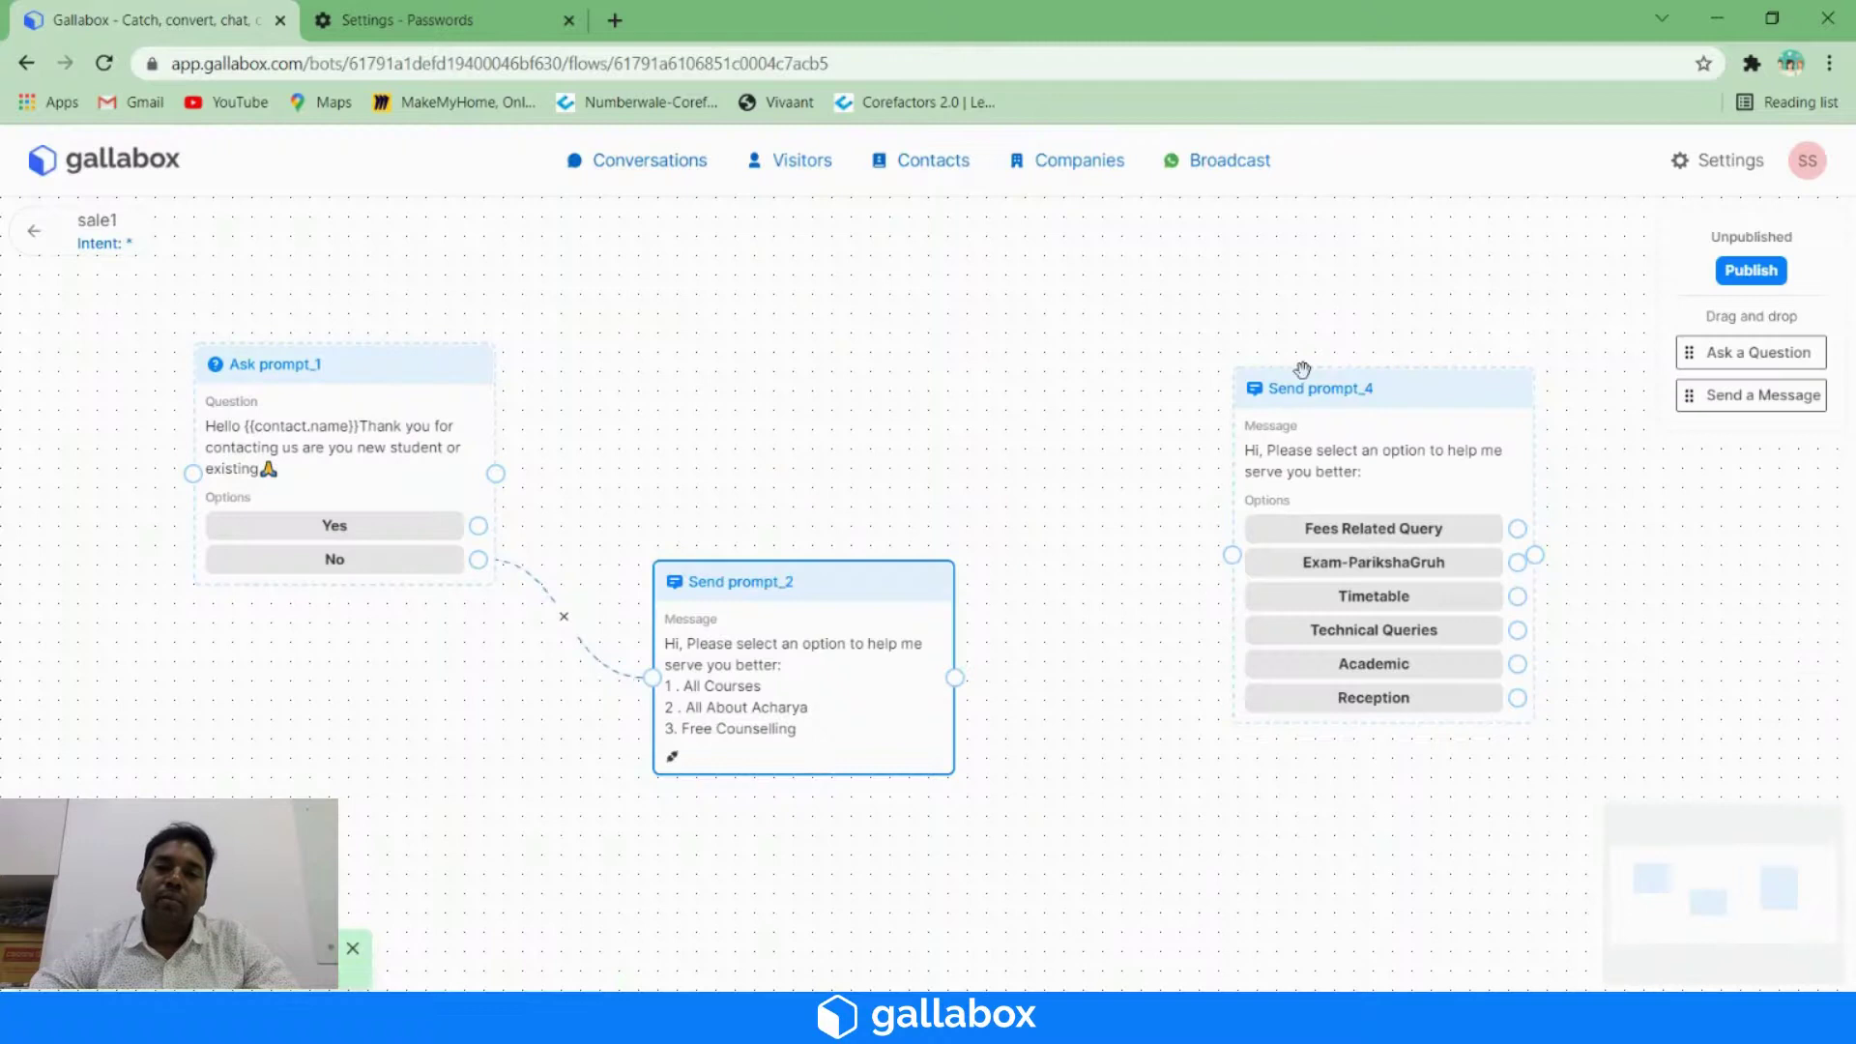
left_click_drag(1325, 383, 1059, 264)
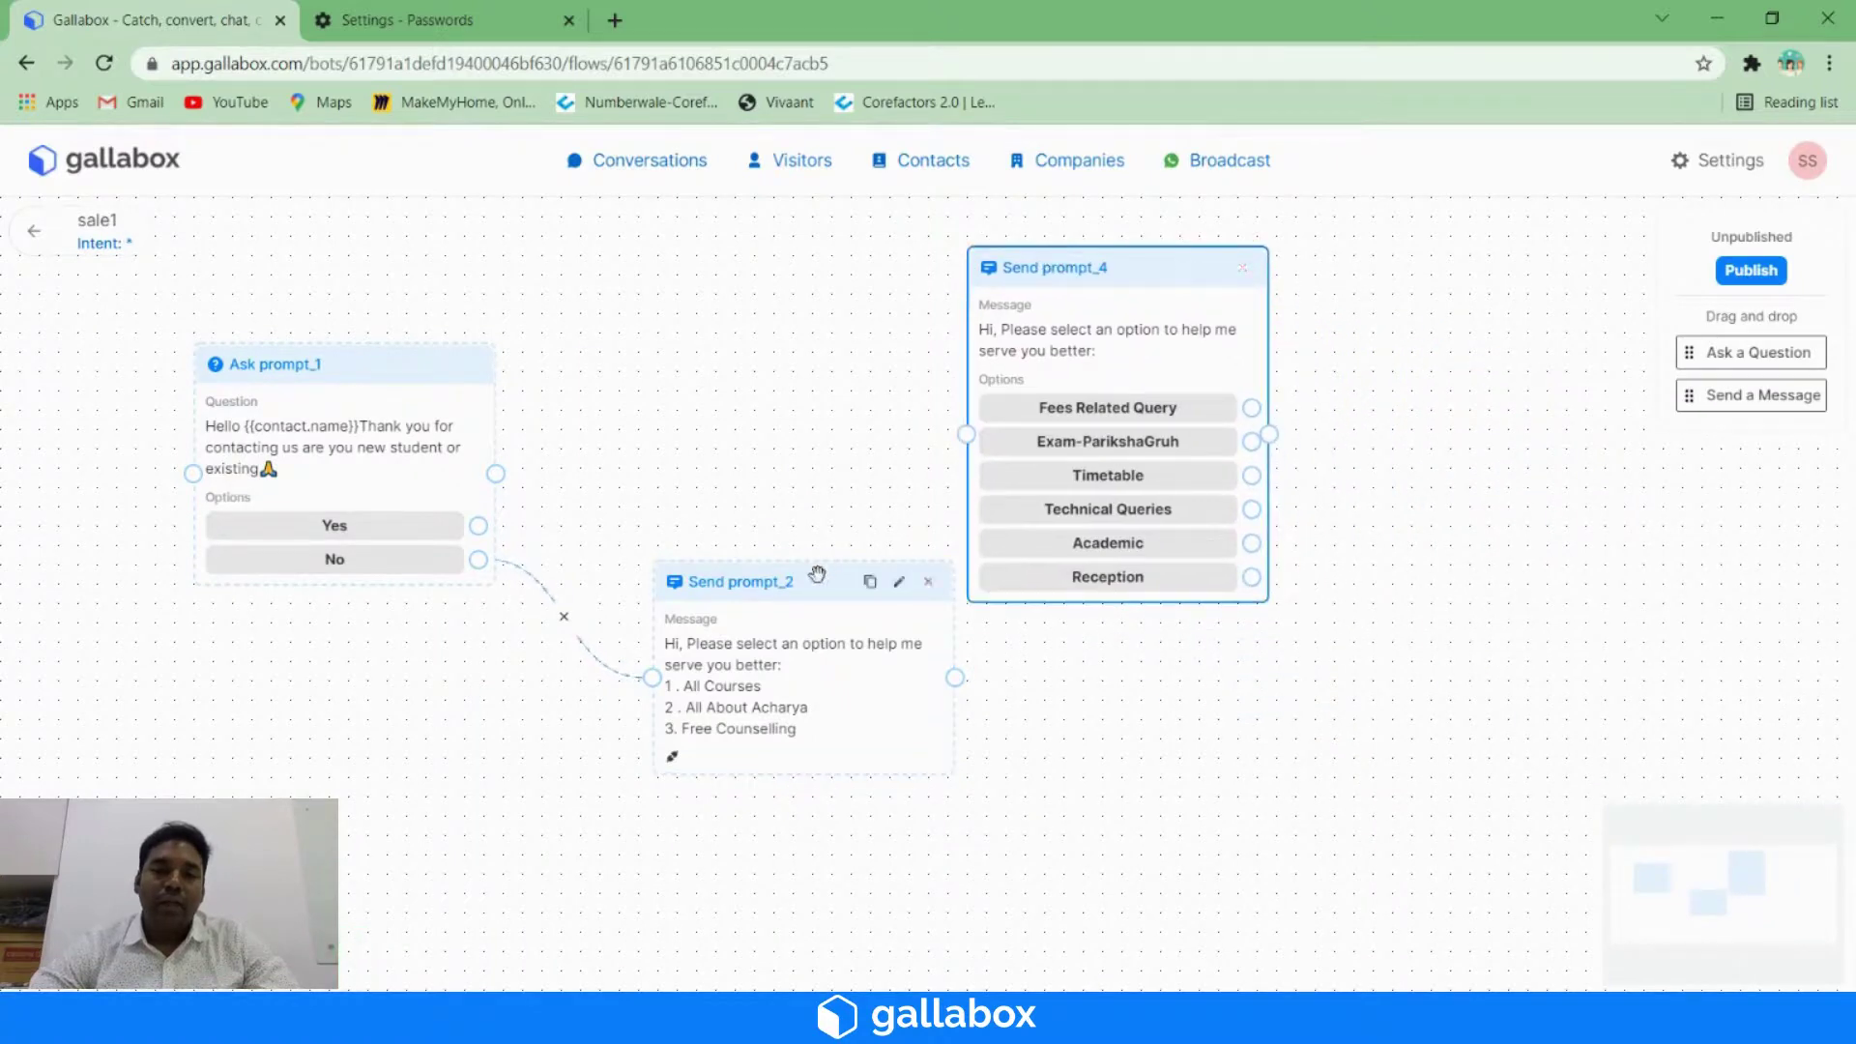
left_click_drag(816, 577, 768, 673)
left_click_drag(482, 526, 965, 434)
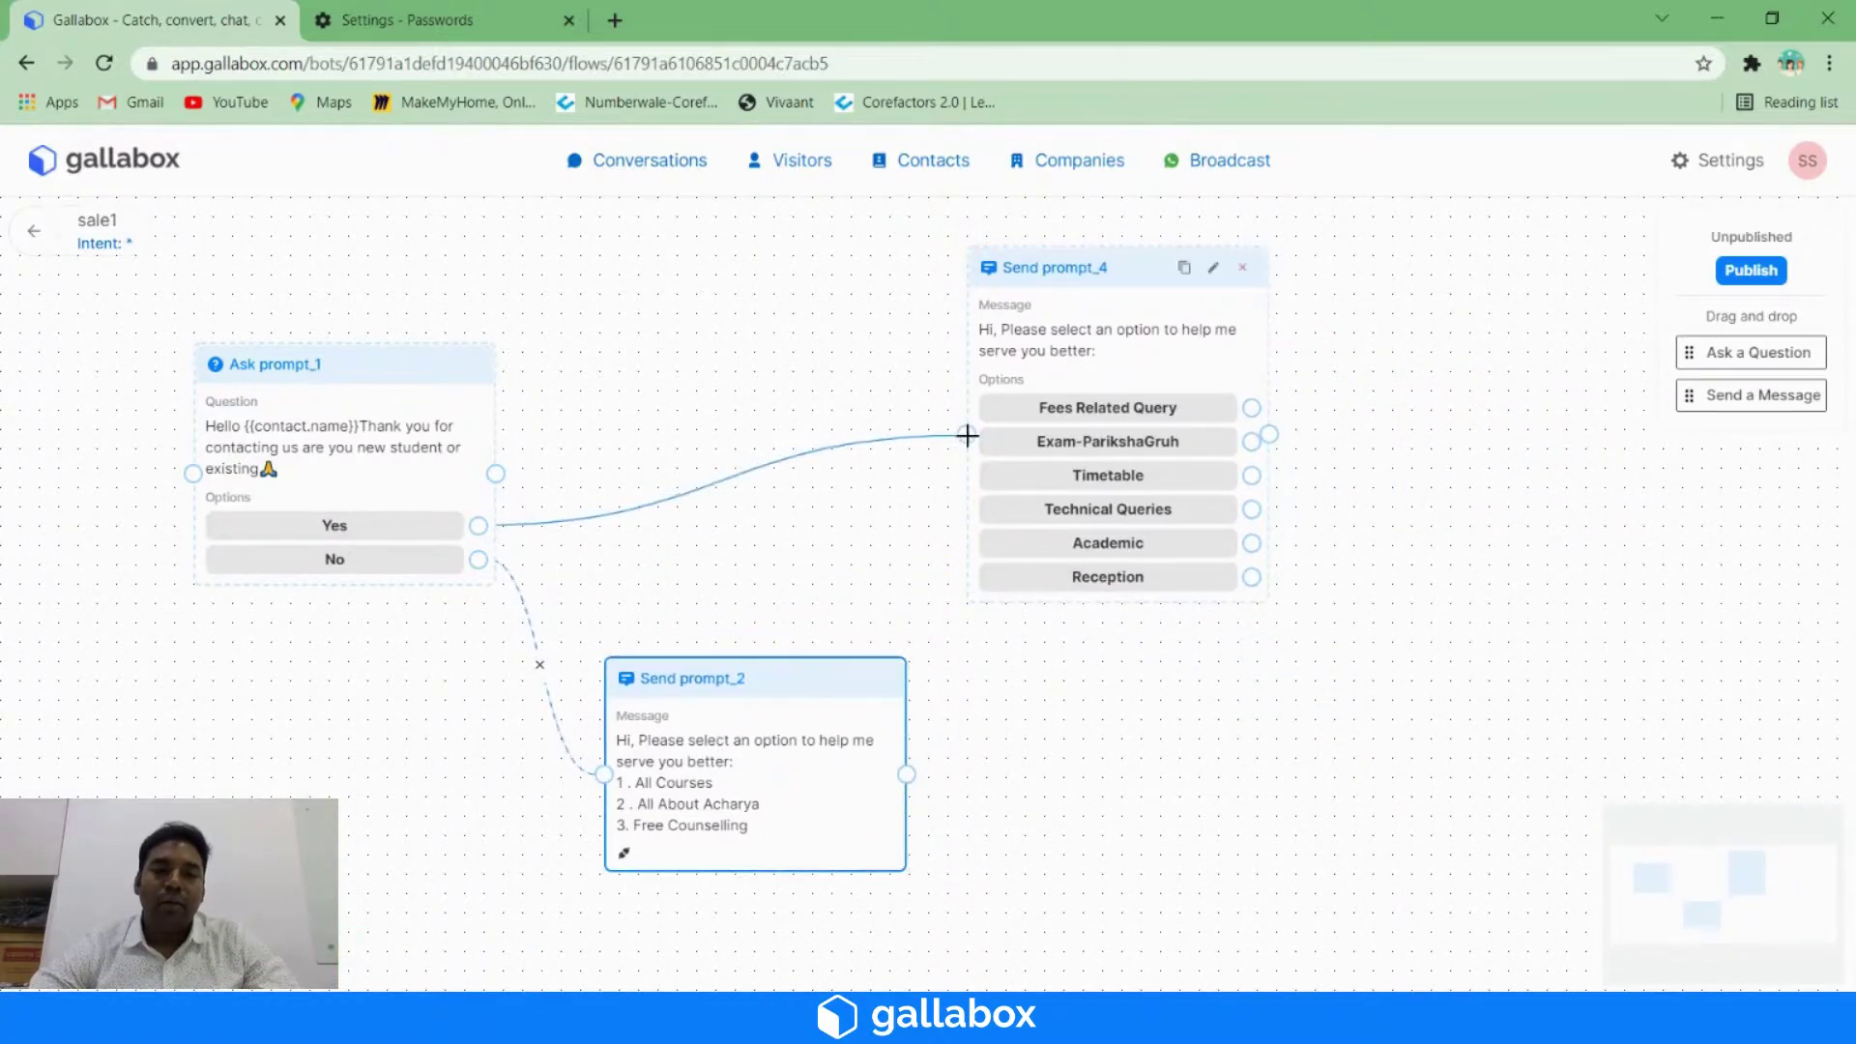
left_click_drag(1078, 280, 885, 276)
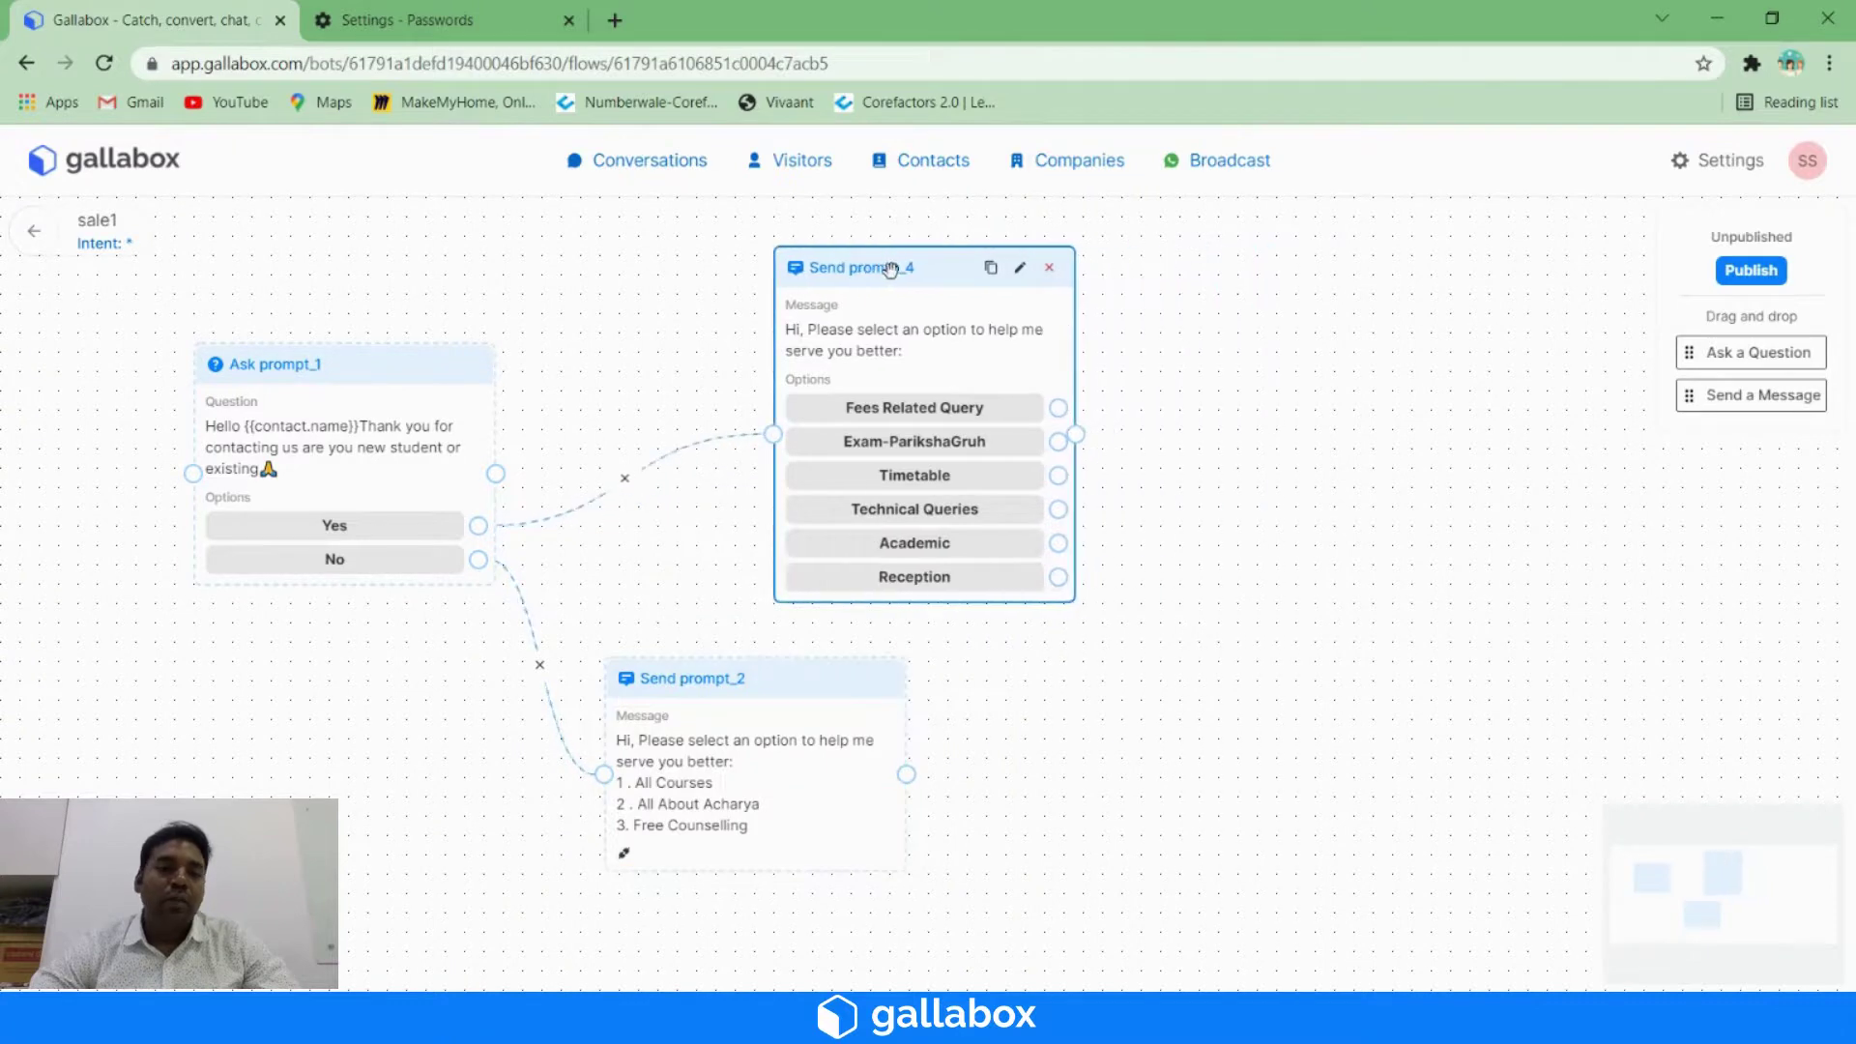
left_click(1749, 272)
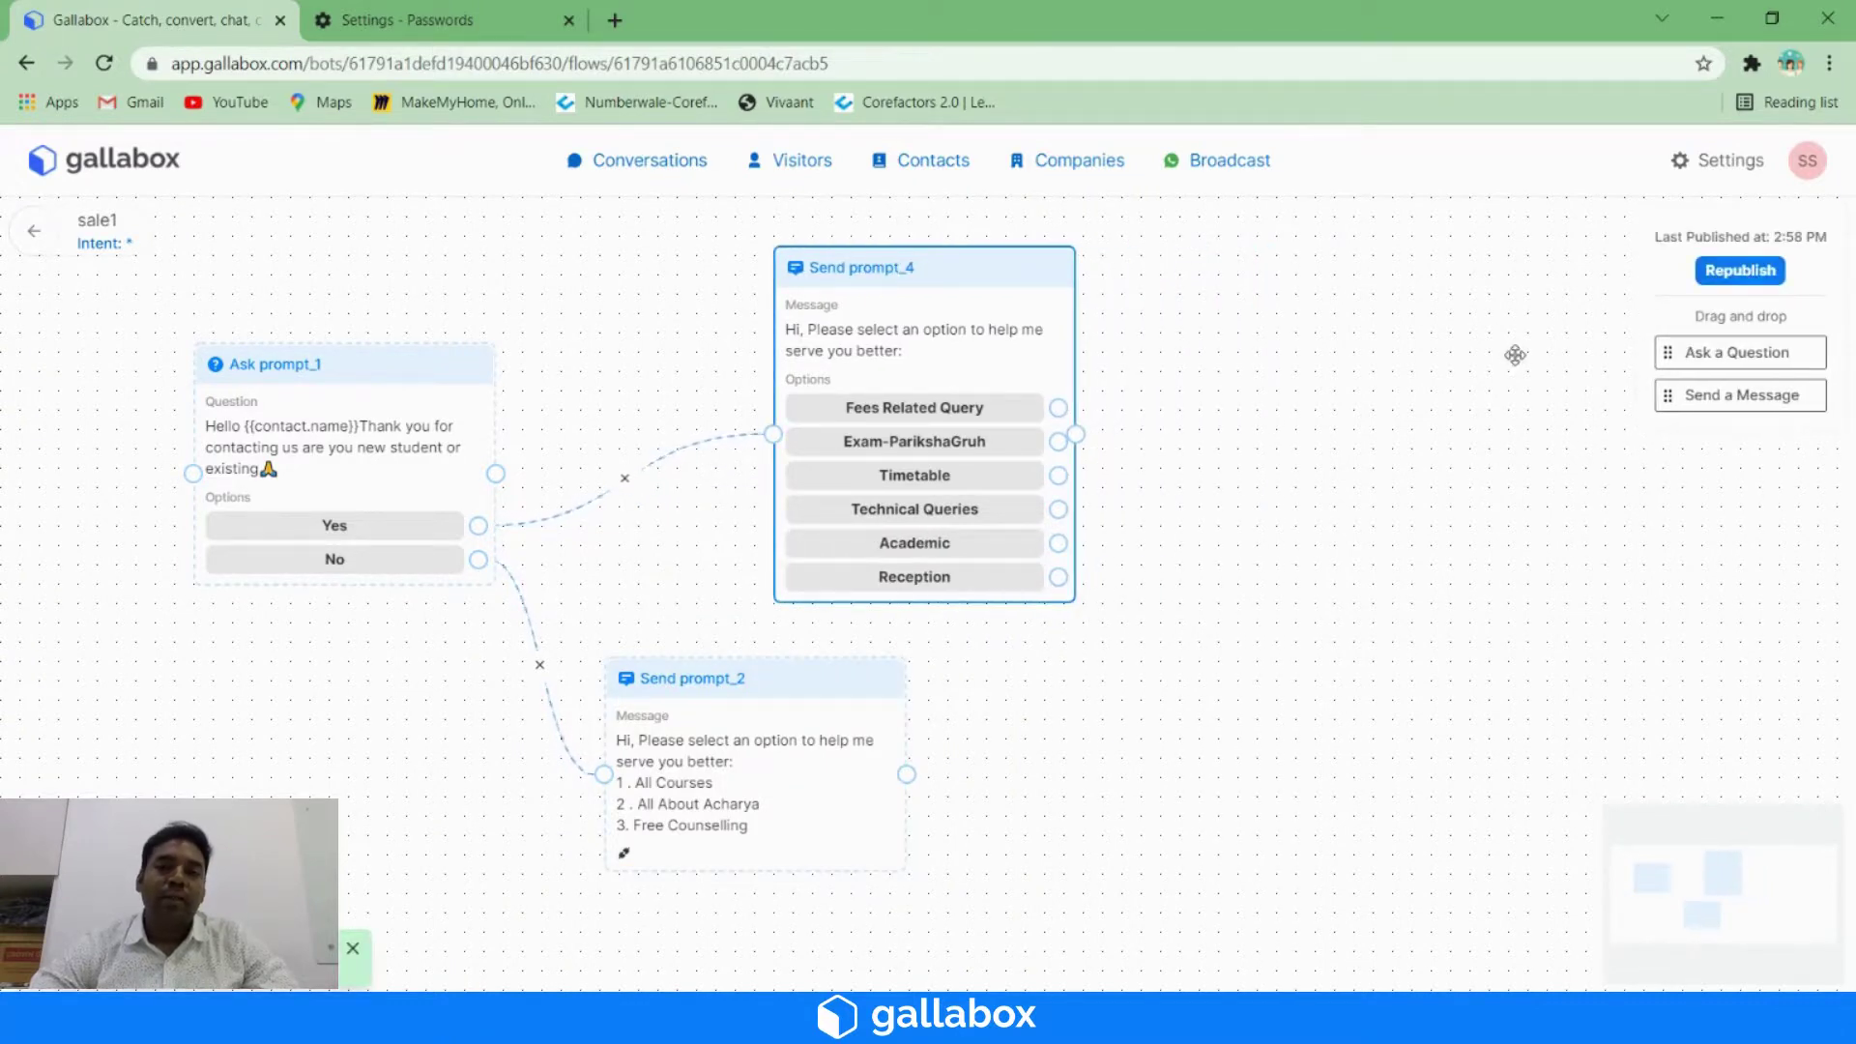